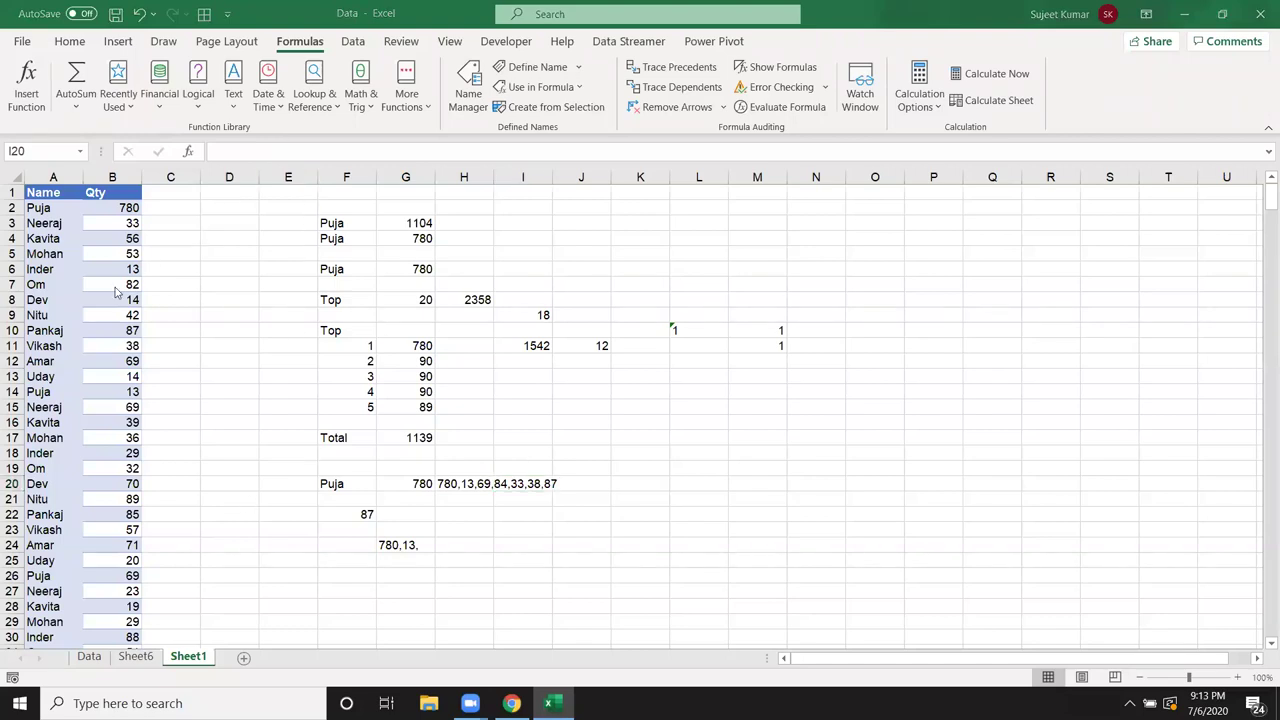
- Review and confirm the TEXTJOIN formula in H20
click(187, 346)
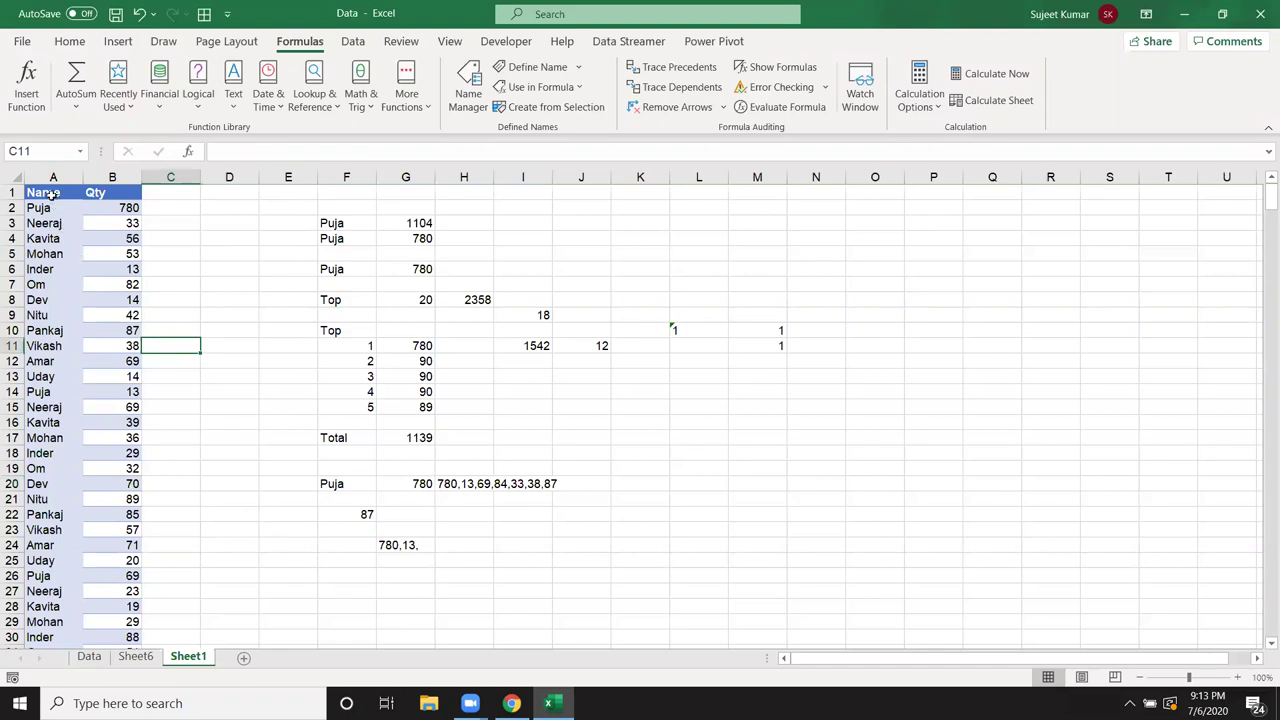
click(164, 293)
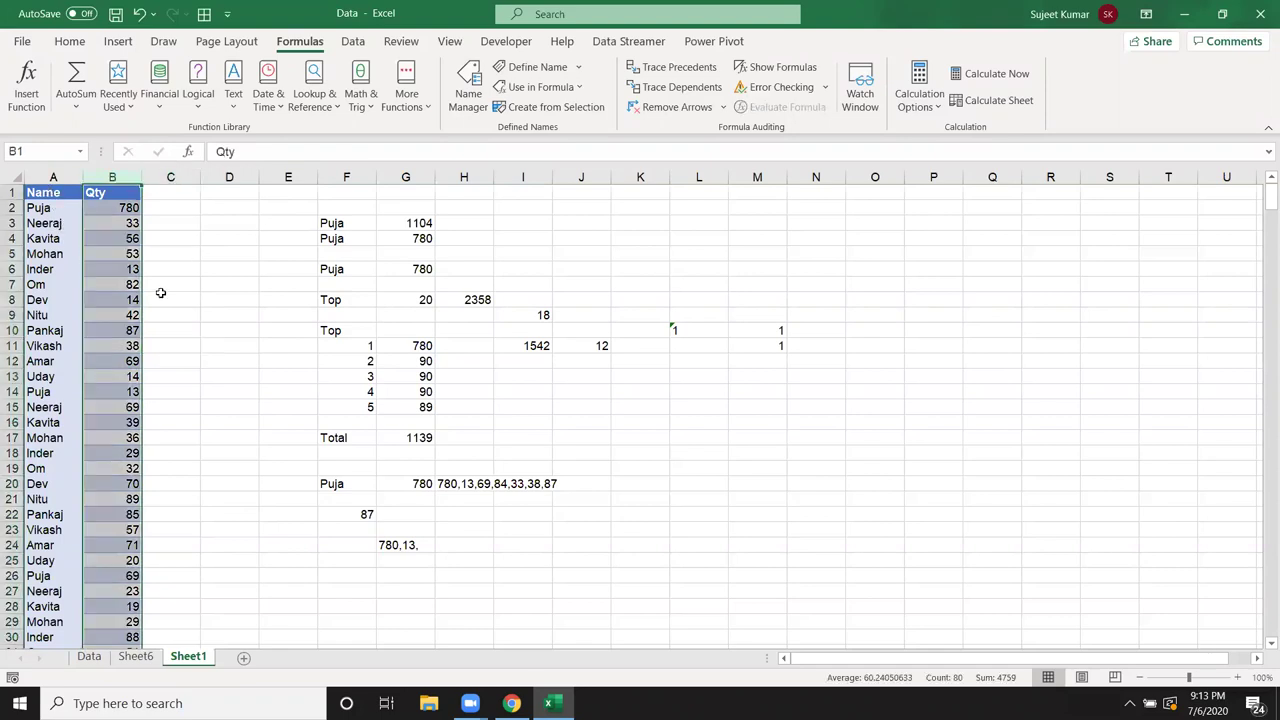
click(463, 487)
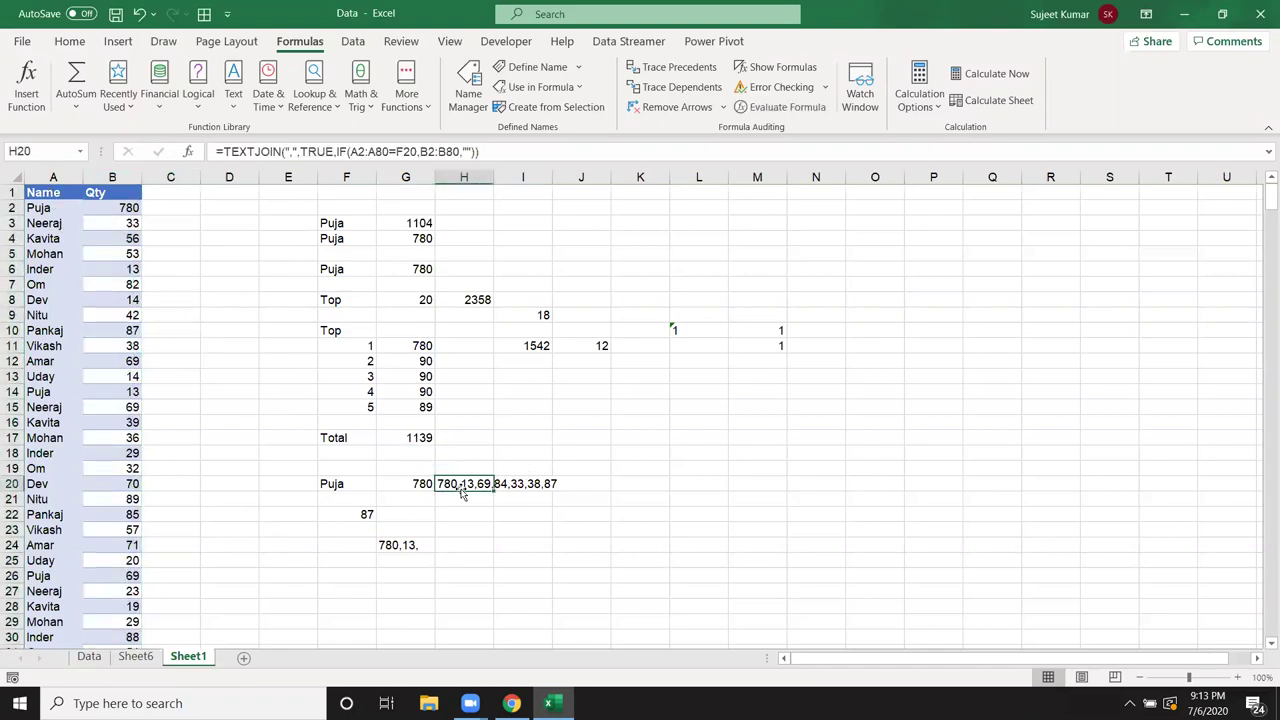
double_click(465, 489)
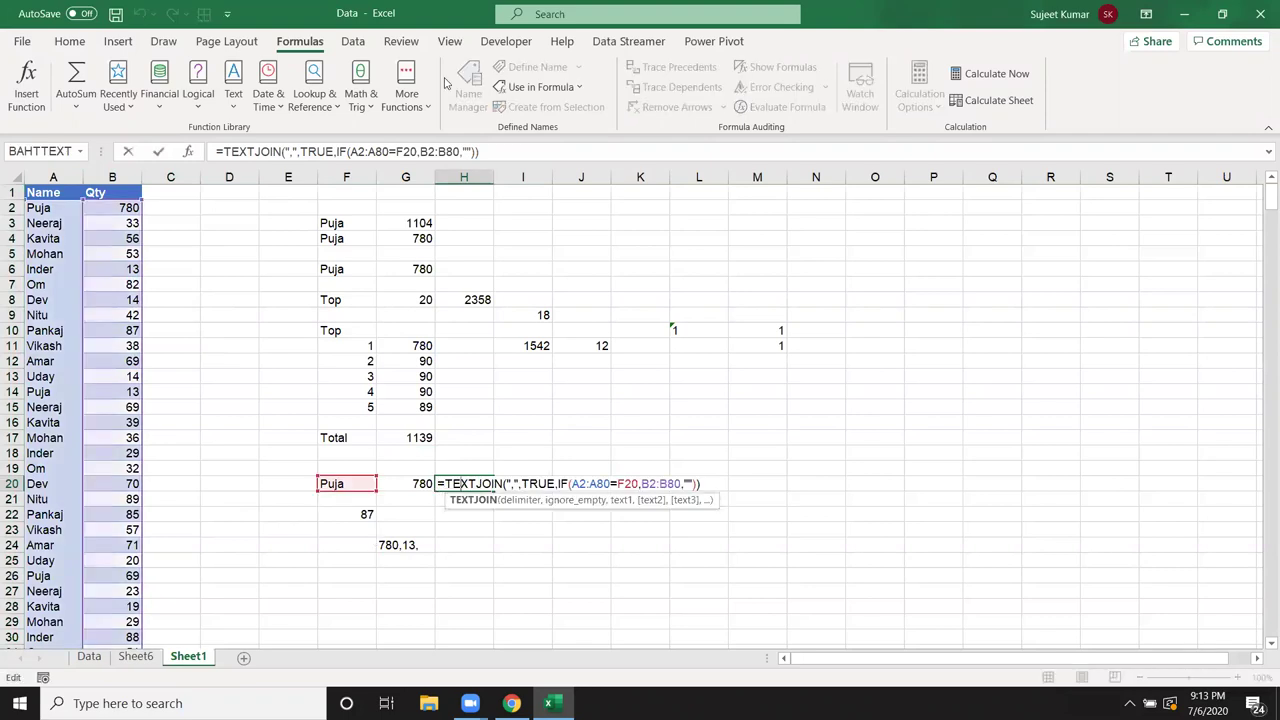
key(ctrl+shift+Return)
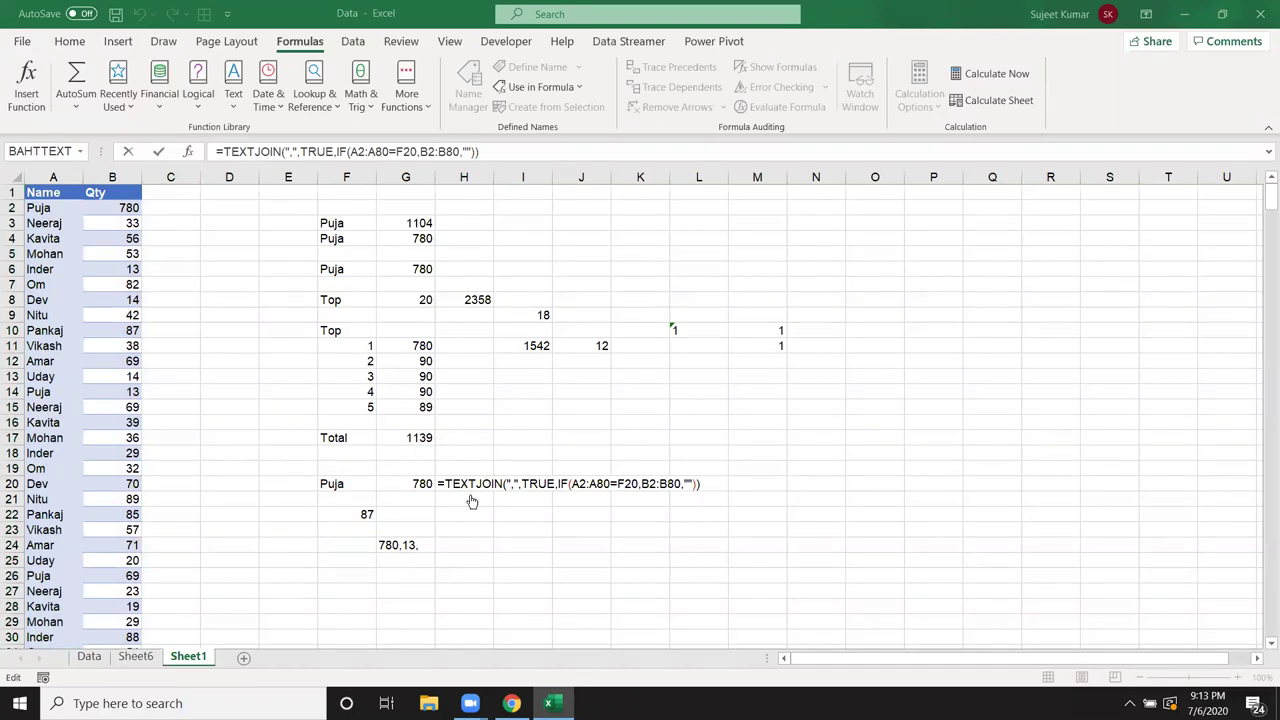
key(Return)
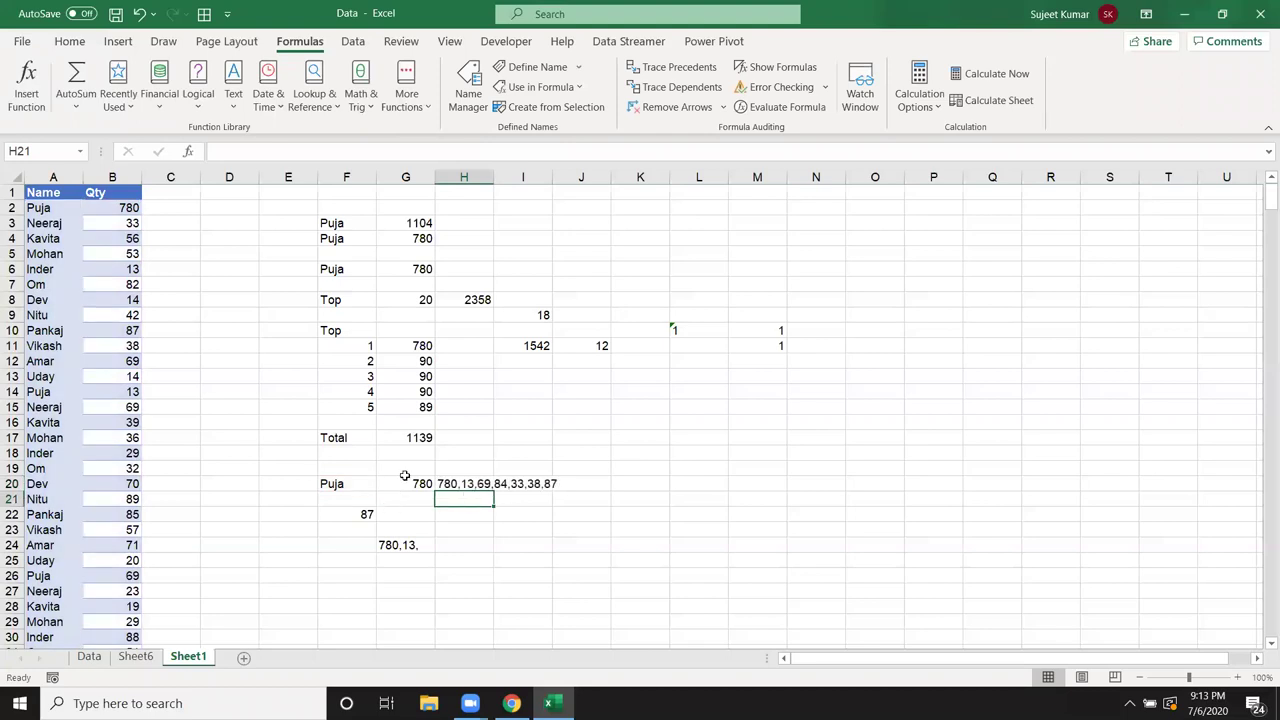
- Compare G20's VLOOKUP with H20's TEXTJOIN, showing the ranges TEXTJOIN references, without changing it
click(408, 483)
click(125, 210)
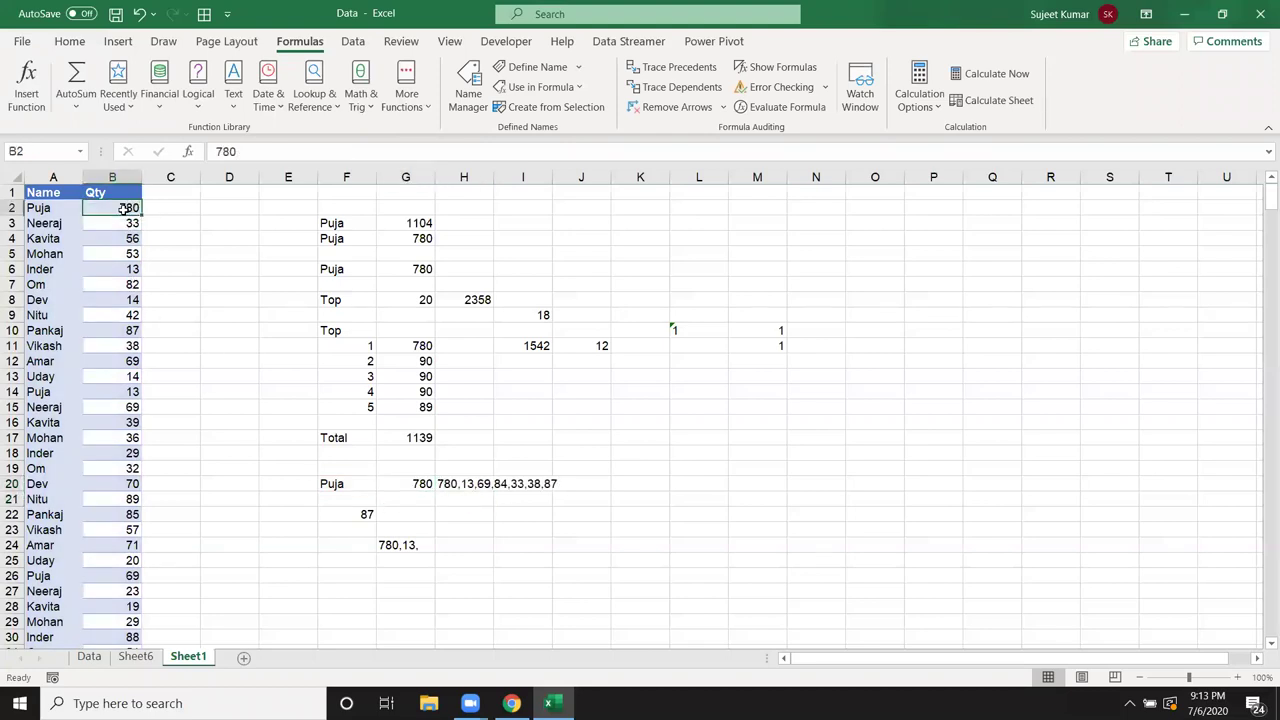
click(466, 486)
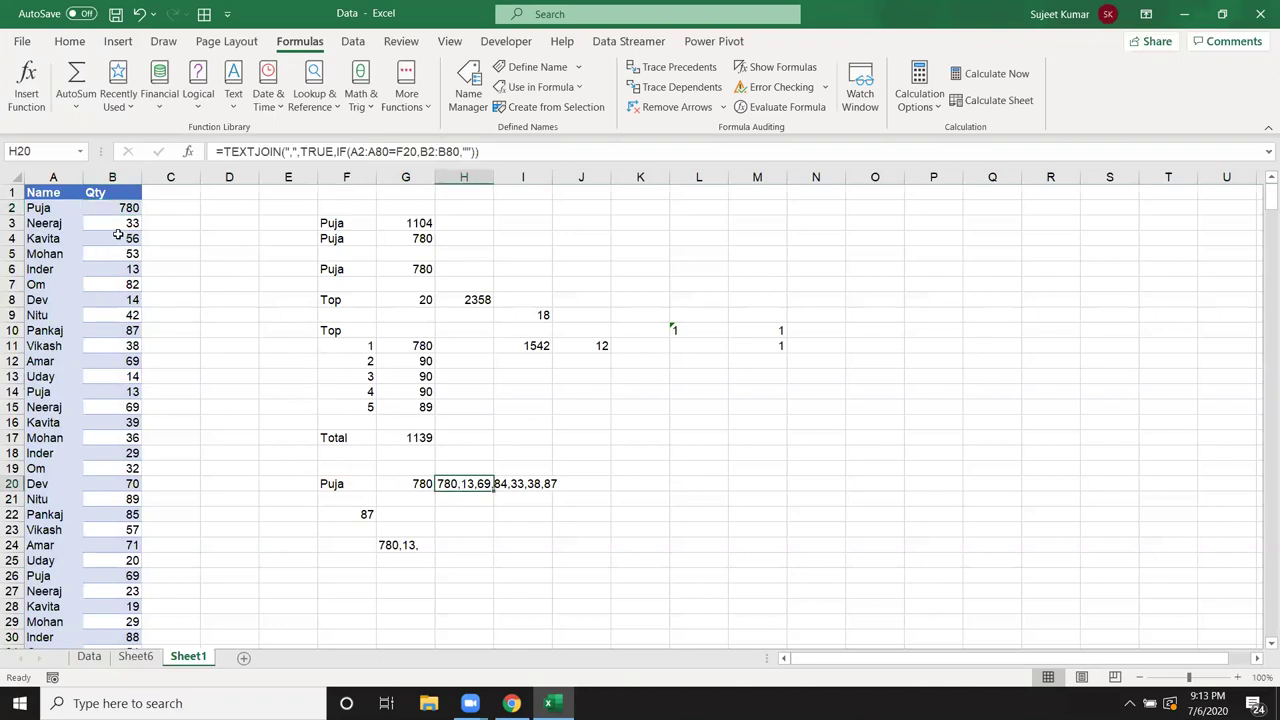
click(329, 488)
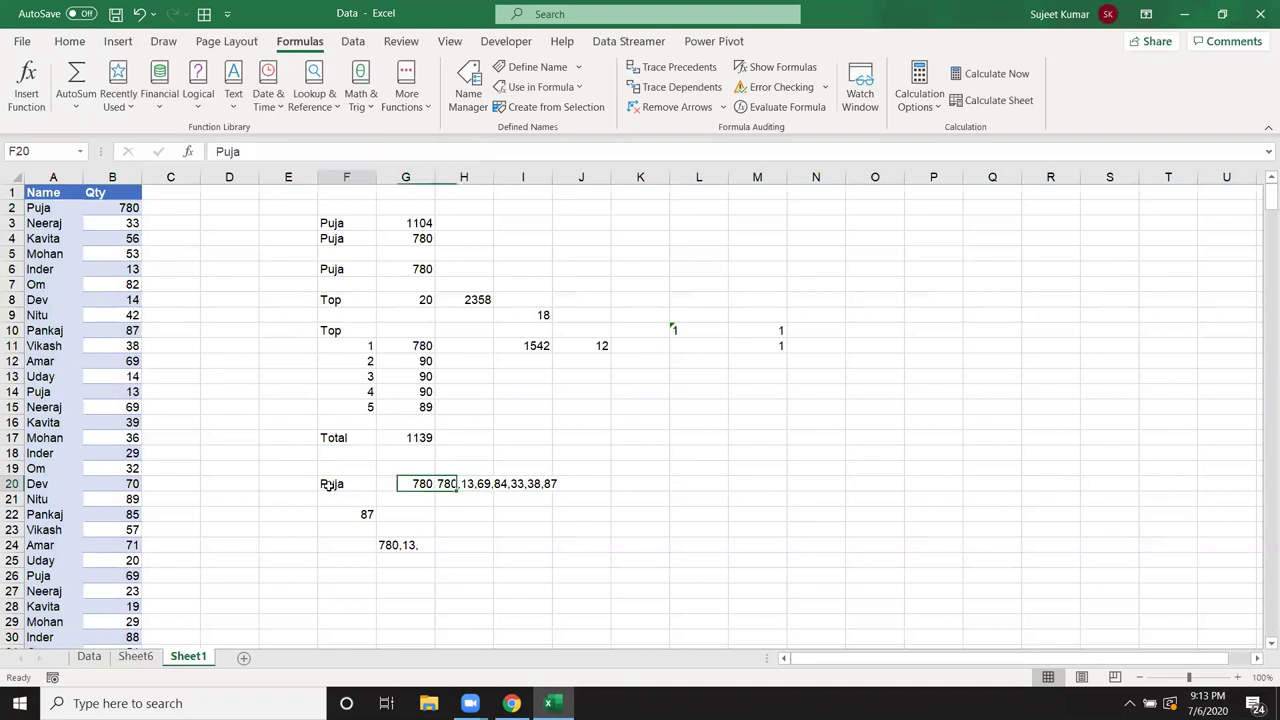
click(451, 484)
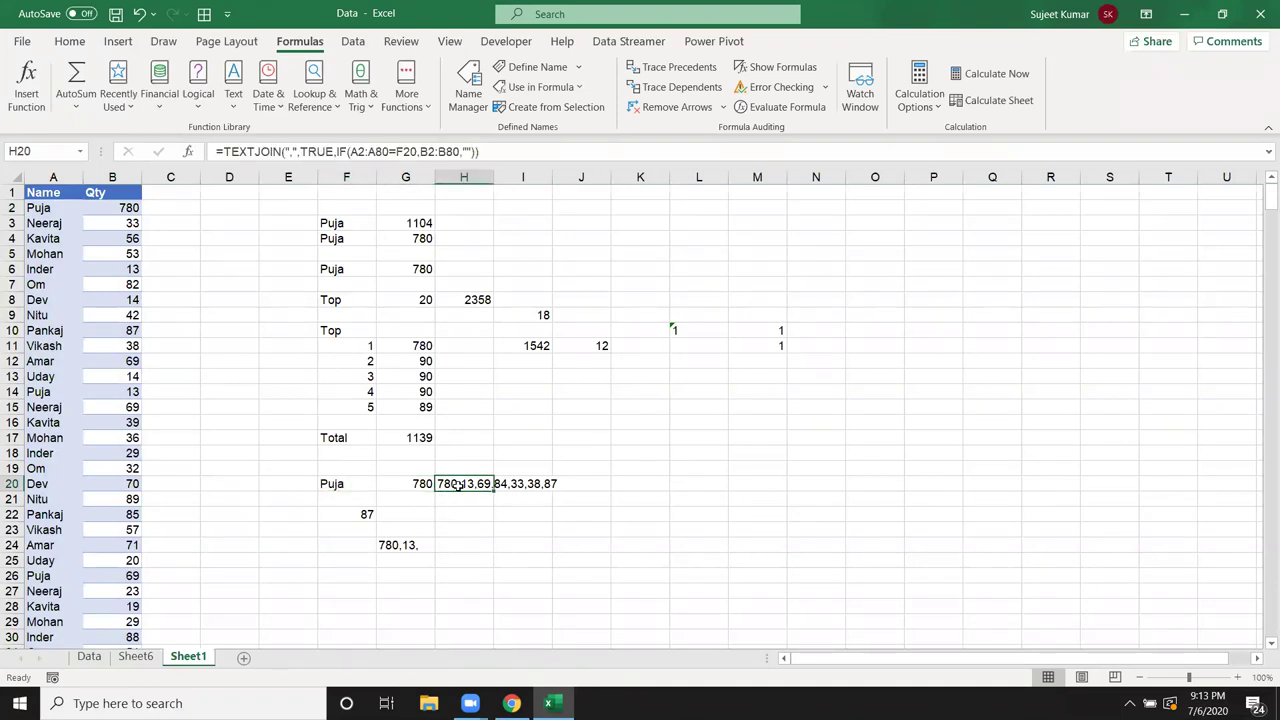
double_click(448, 484)
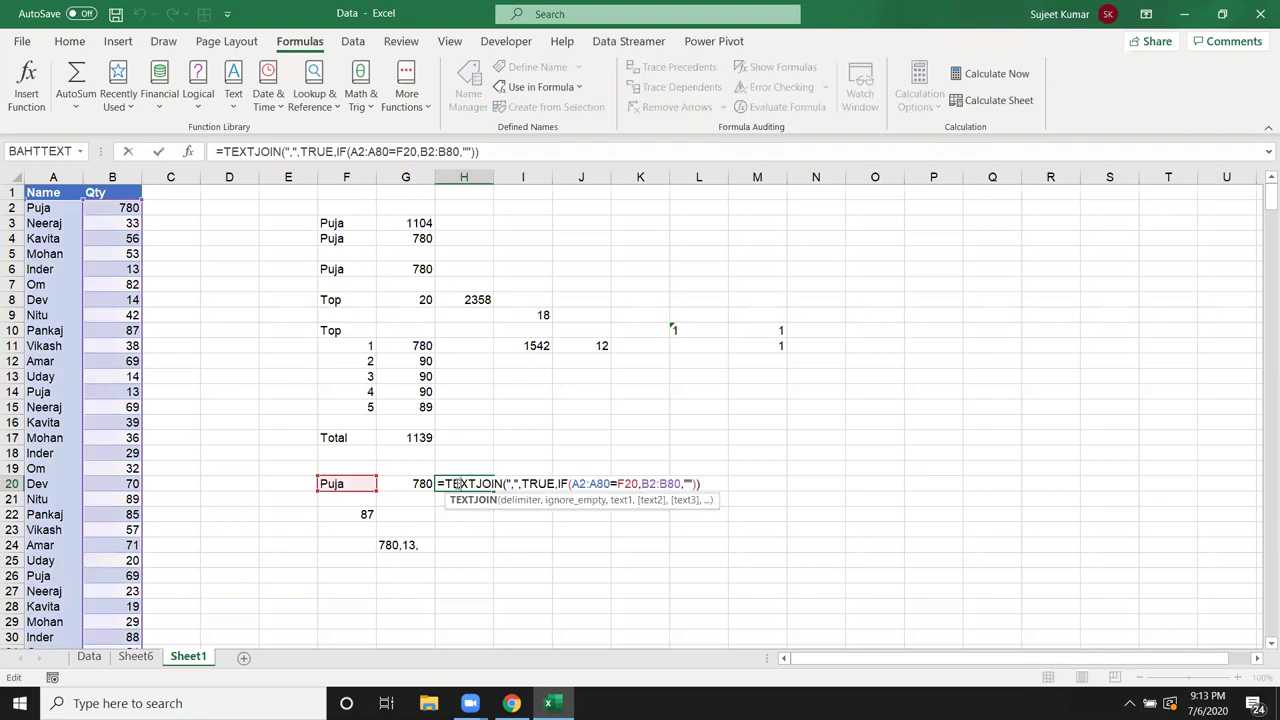
key(Escape)
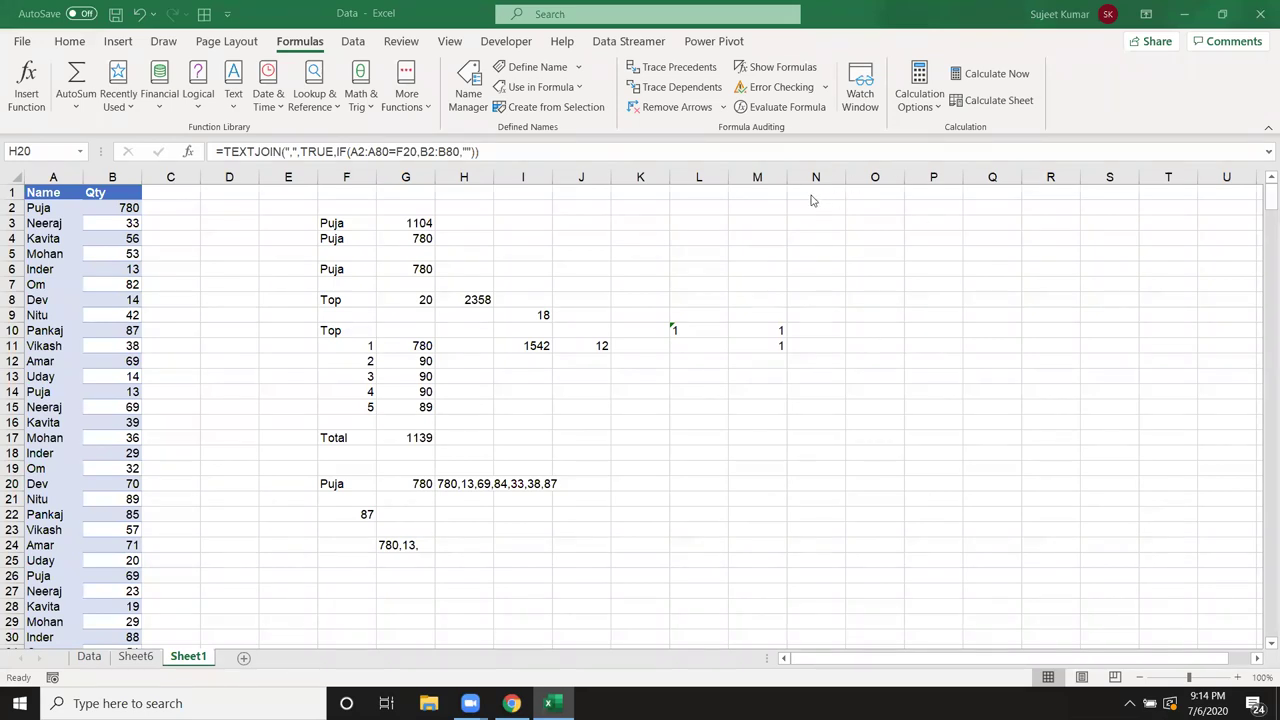
- Relate H20's list of quantities to the lookup name in F20, then show the Developer tab
click(442, 487)
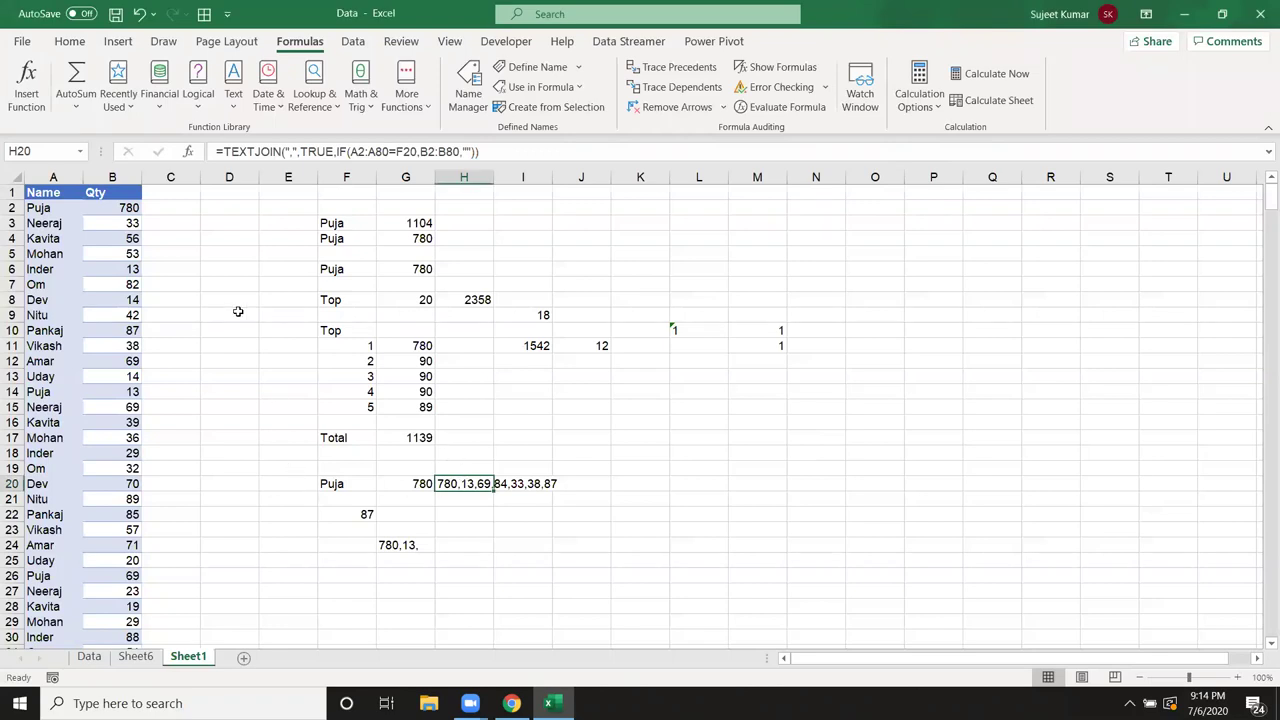
click(532, 564)
click(464, 492)
click(335, 484)
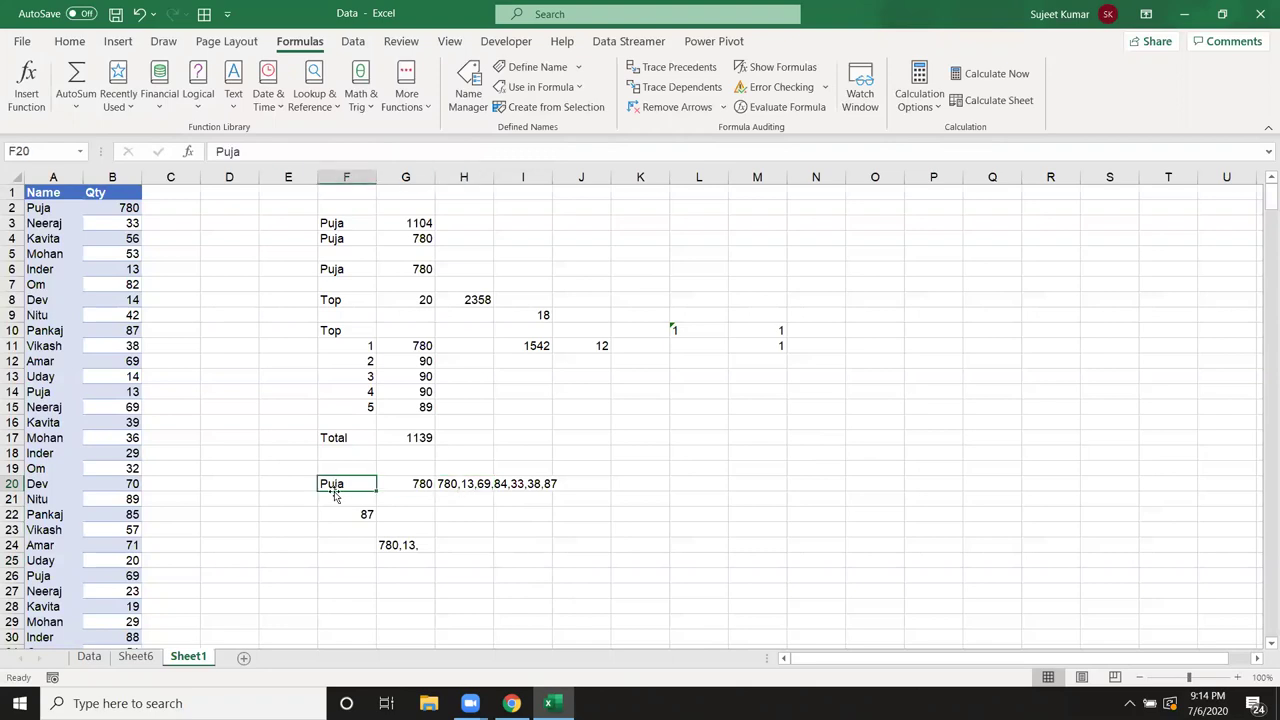
click(467, 484)
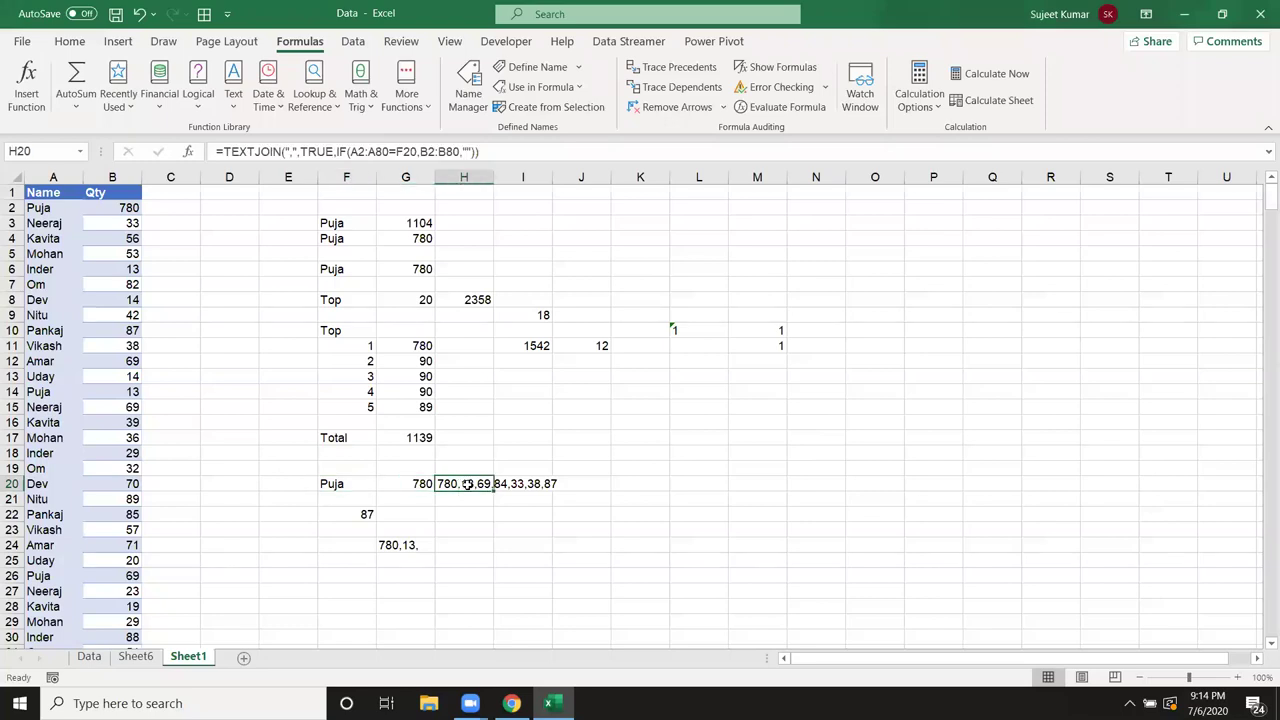
click(359, 501)
click(338, 483)
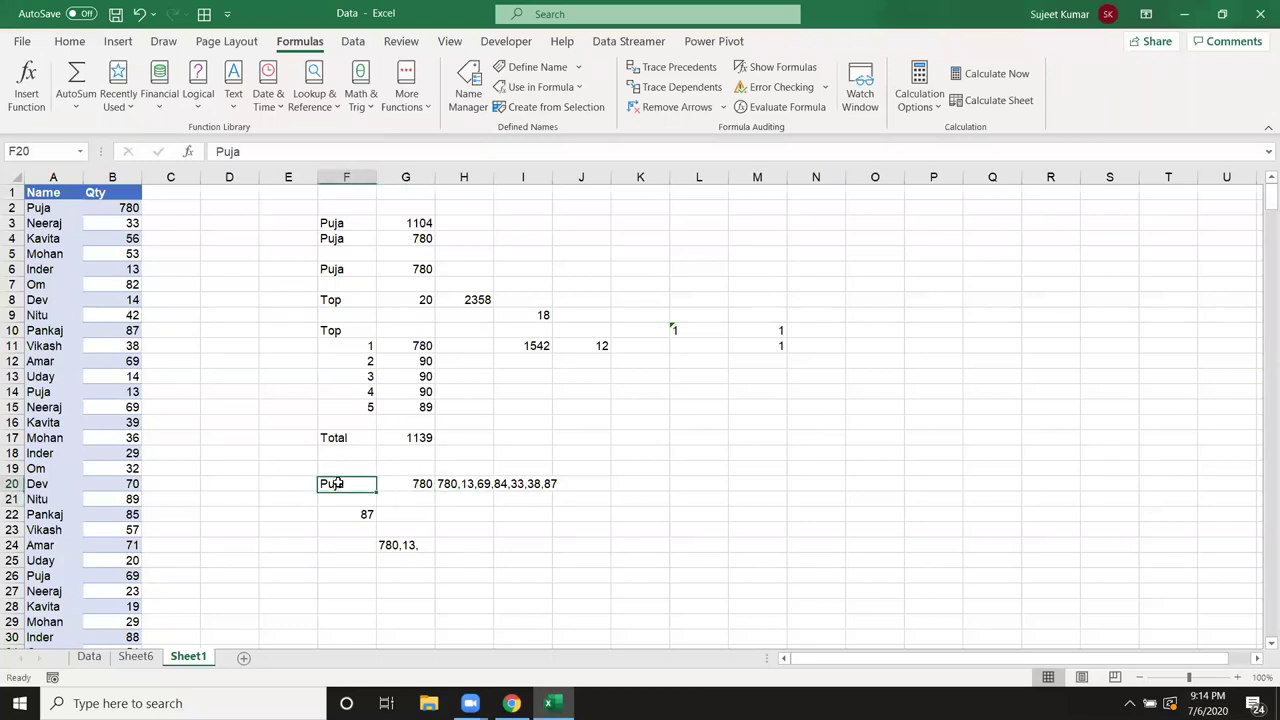
click(442, 499)
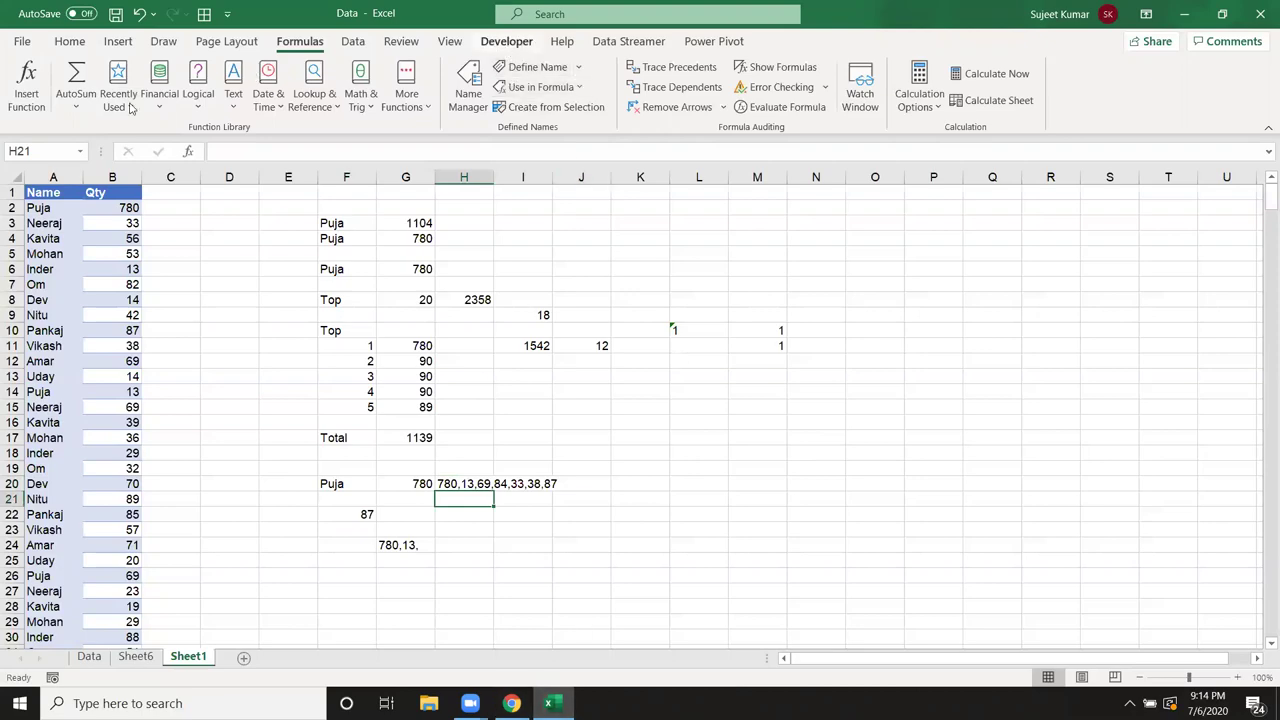
click(507, 43)
- Insert Module1 into Data.xlsm and type 'function ALookup(' in its code window
click(26, 88)
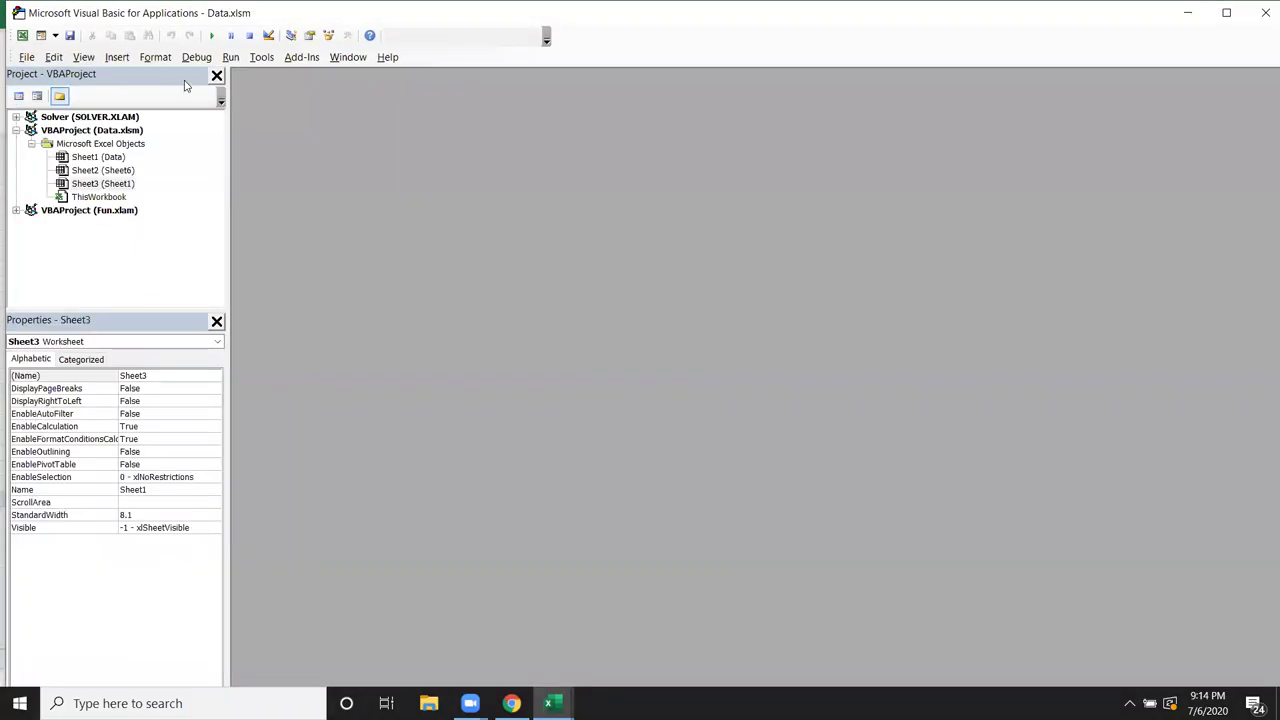
click(117, 57)
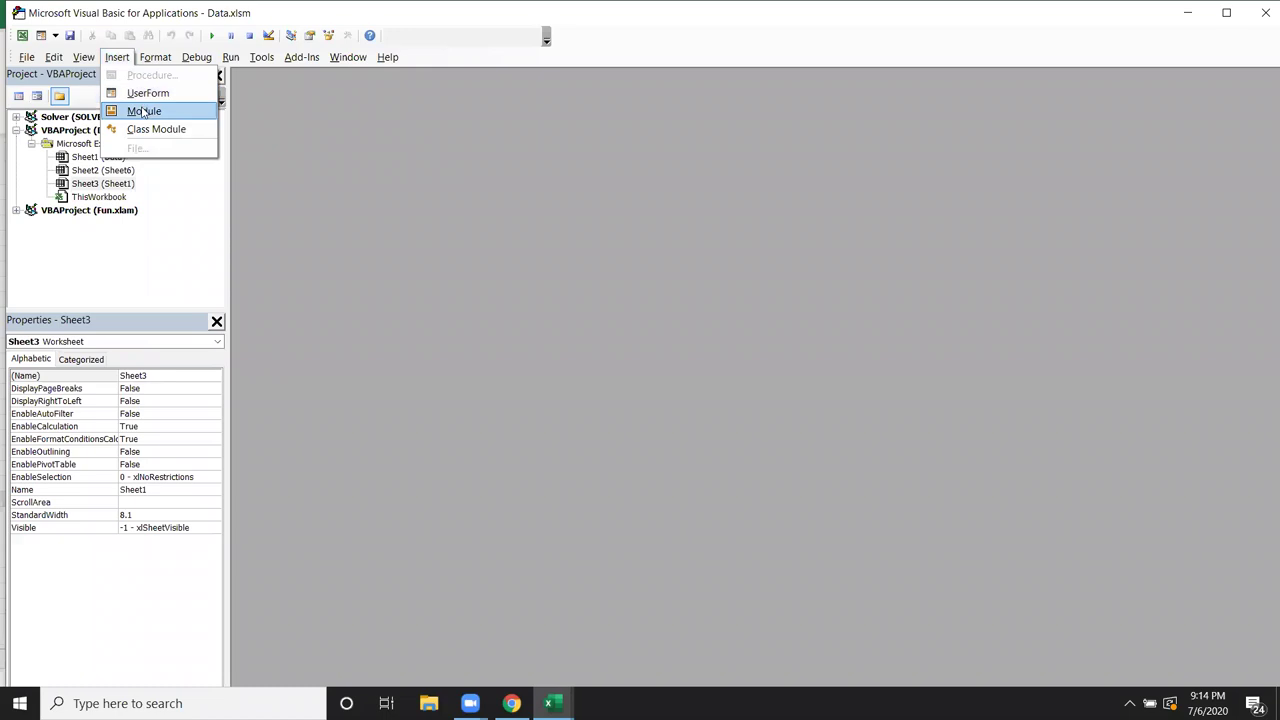
click(143, 112)
text(function)
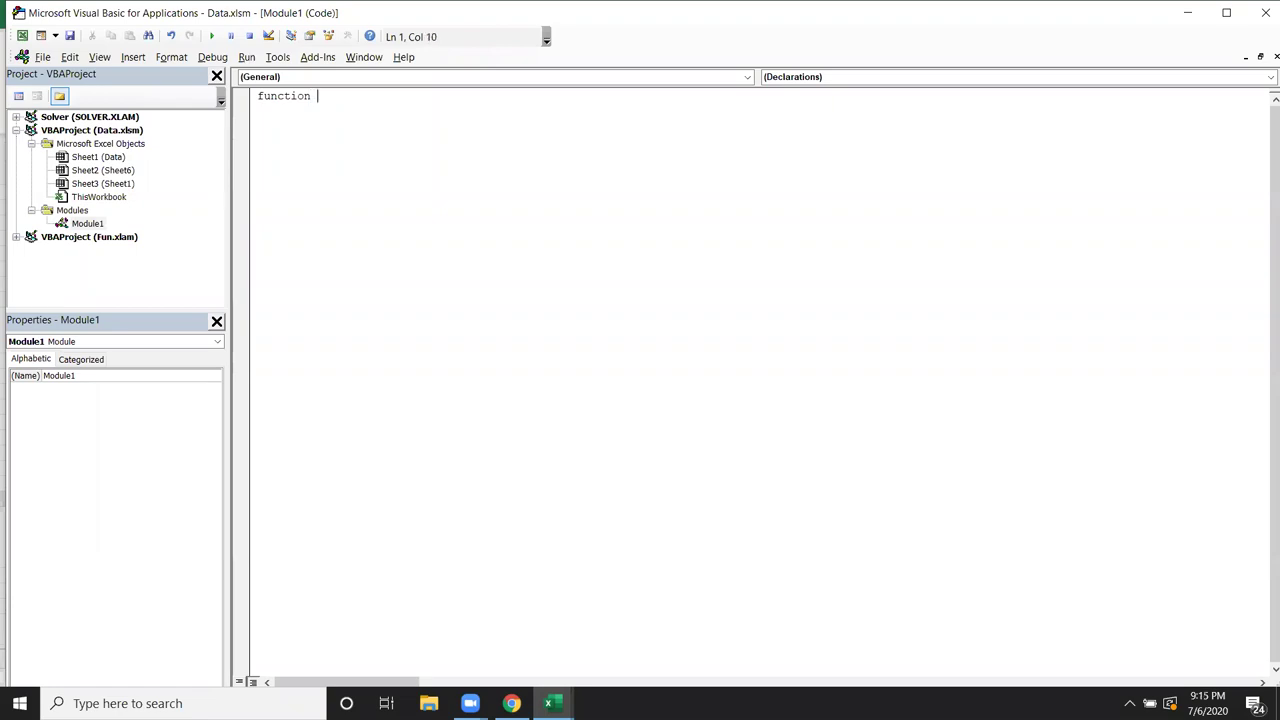
text(ALookup()
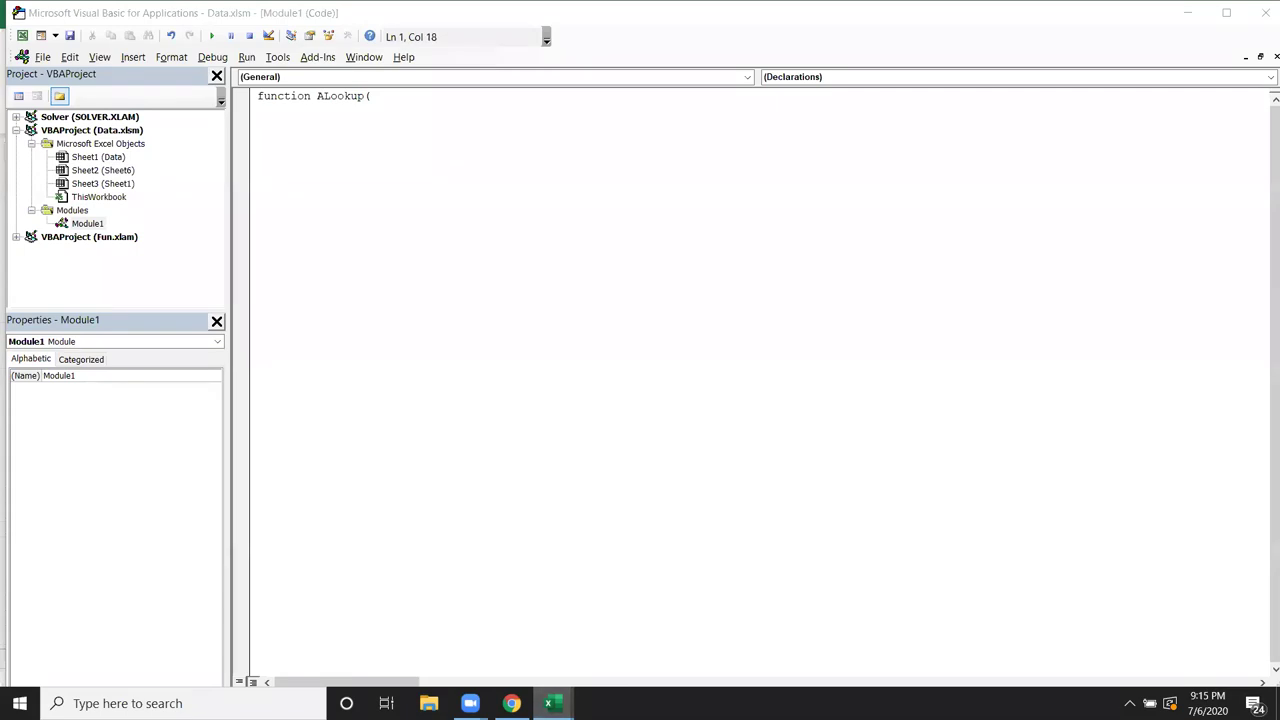
- Preview VLOOKUP's arguments in Excel cell I4 using =vl, cancel, and return to the VBA editor
mouse_move(546, 695)
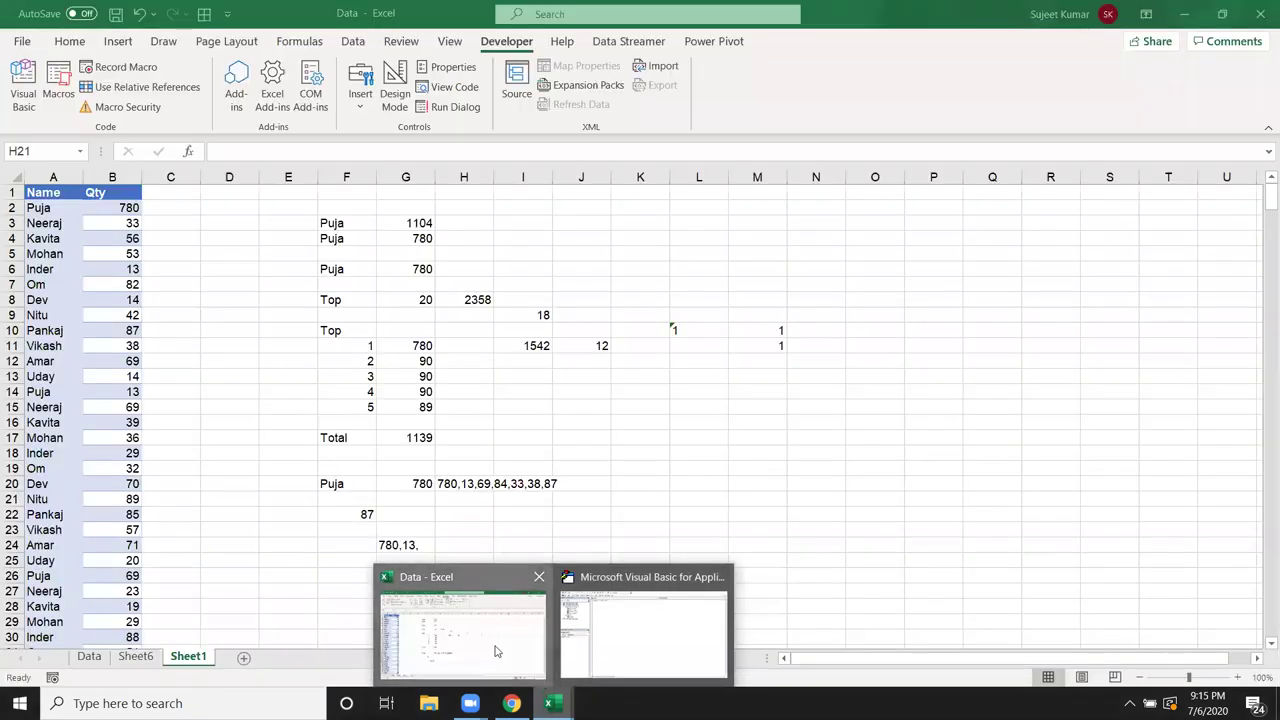
click(498, 650)
click(532, 246)
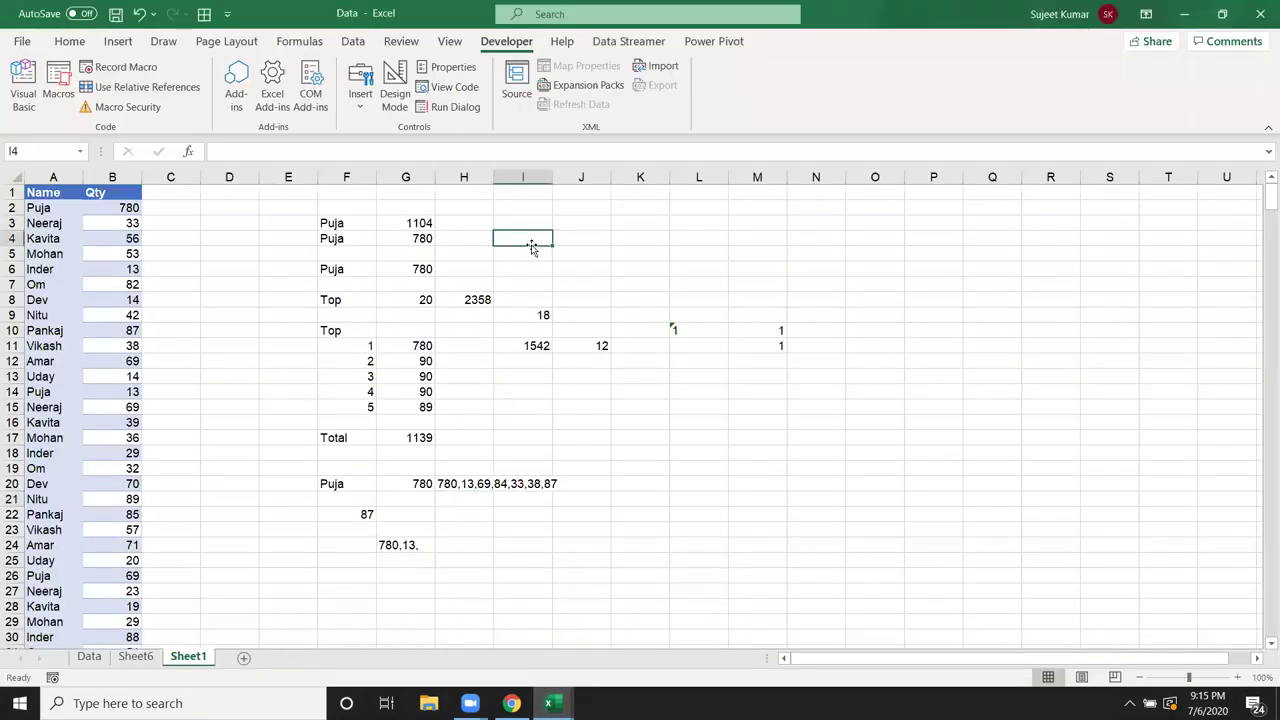
text(=vl)
key(Tab)
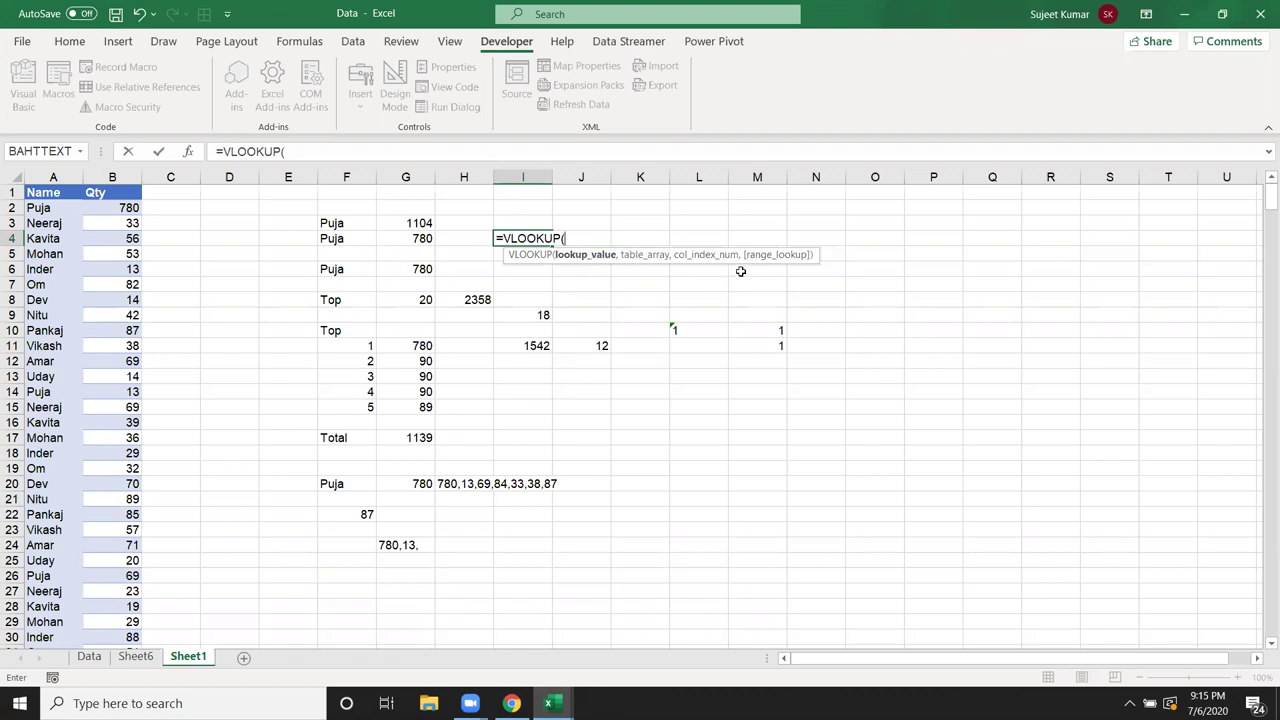
key(Escape)
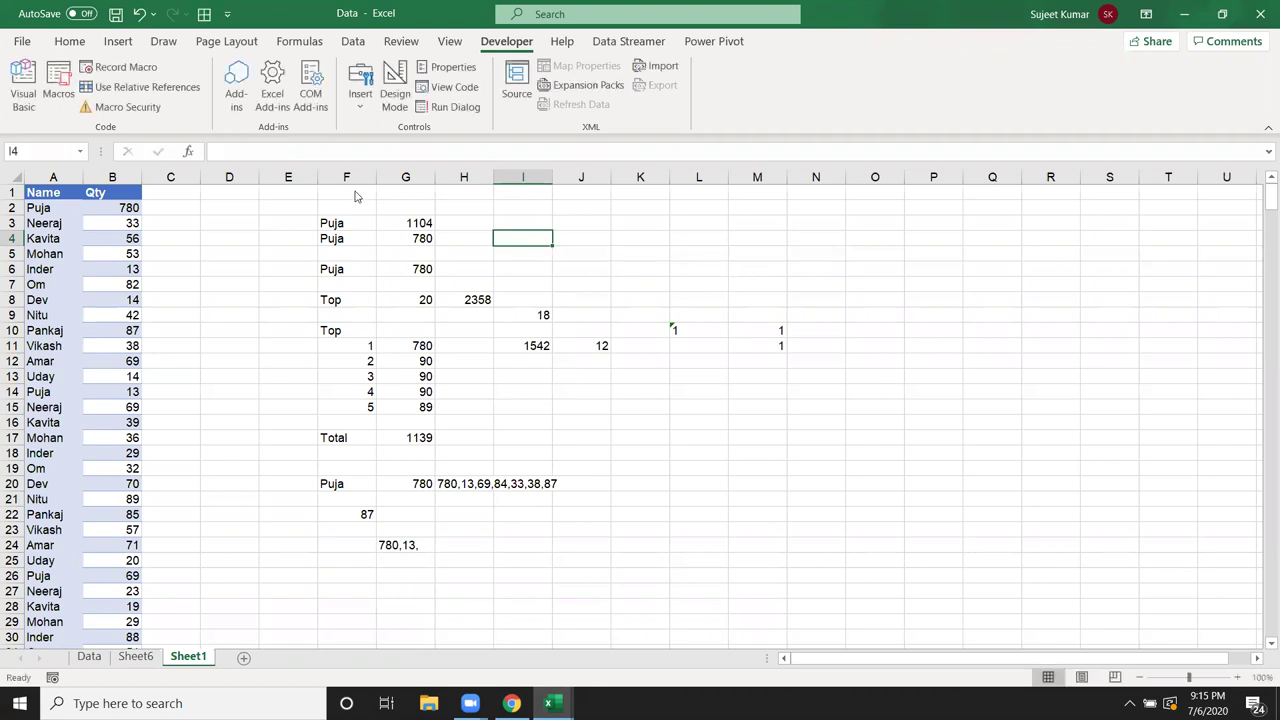
key(alt+Tab)
key(alt+Tab)
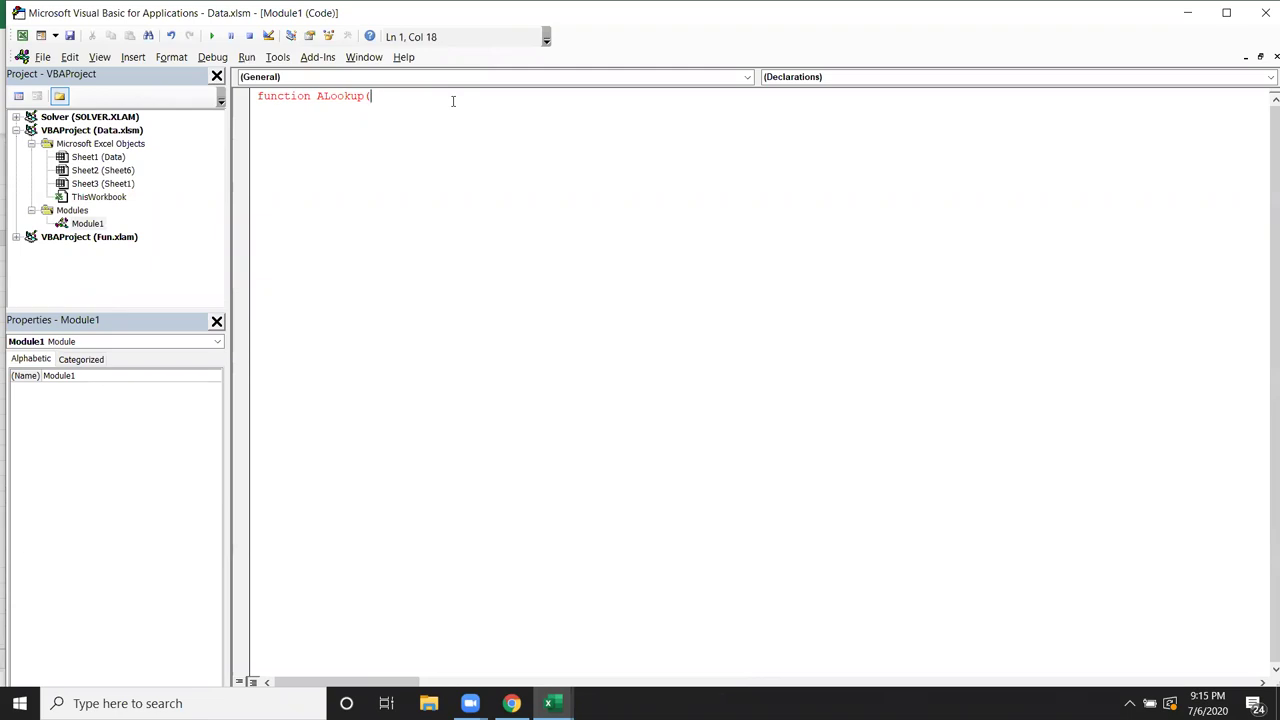
- In the workbook, review the Puja name in F20, the Name column and quantity 53 in B5
key(alt+Tab)
key(alt+Tab)
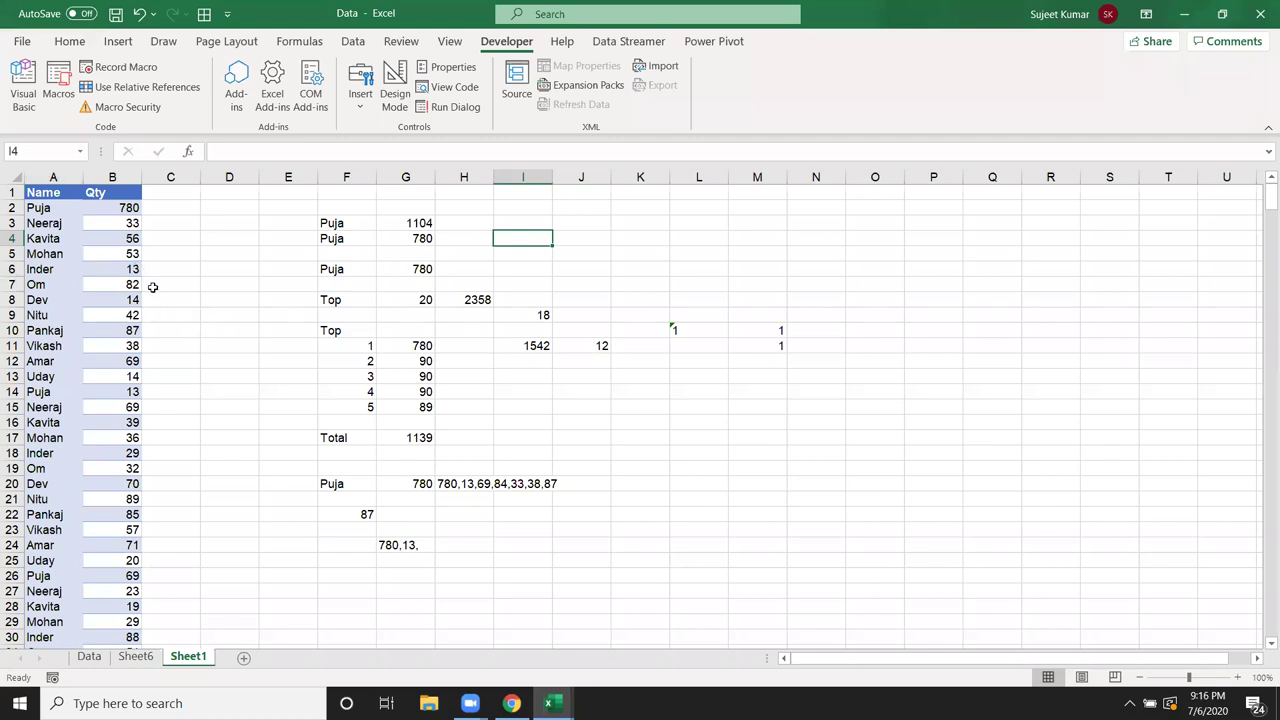
click(333, 484)
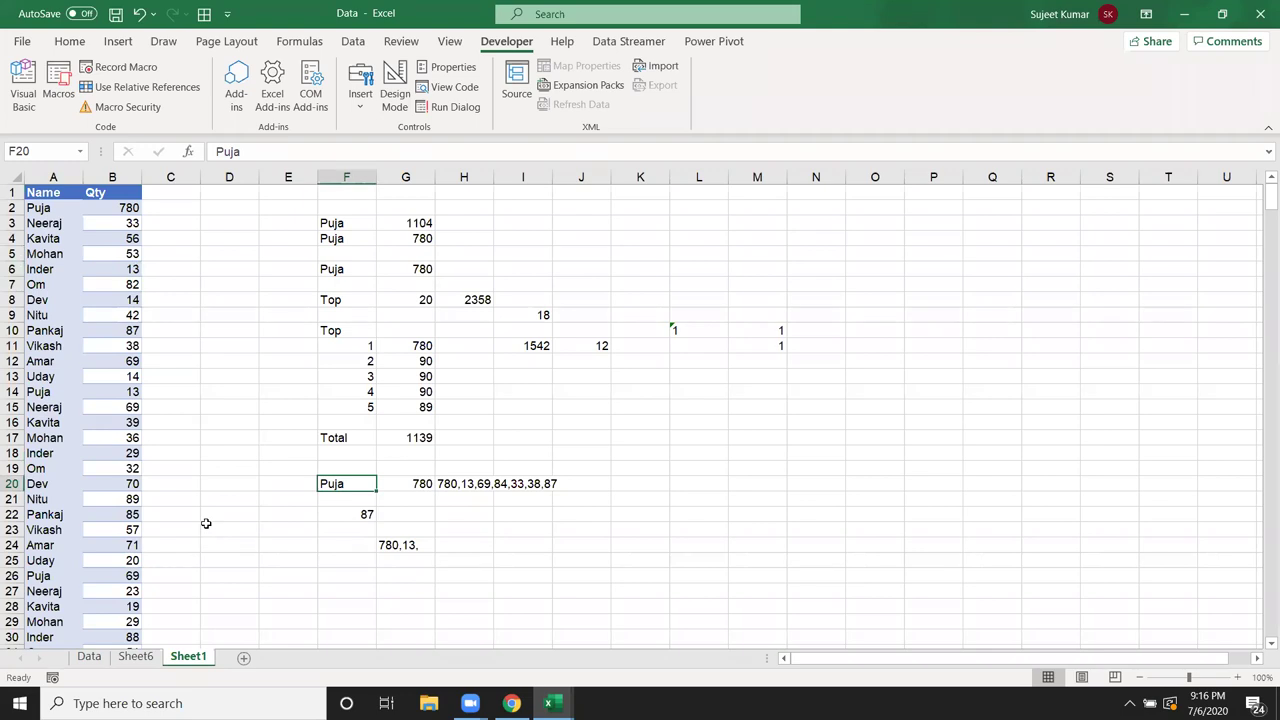
click(286, 531)
click(50, 177)
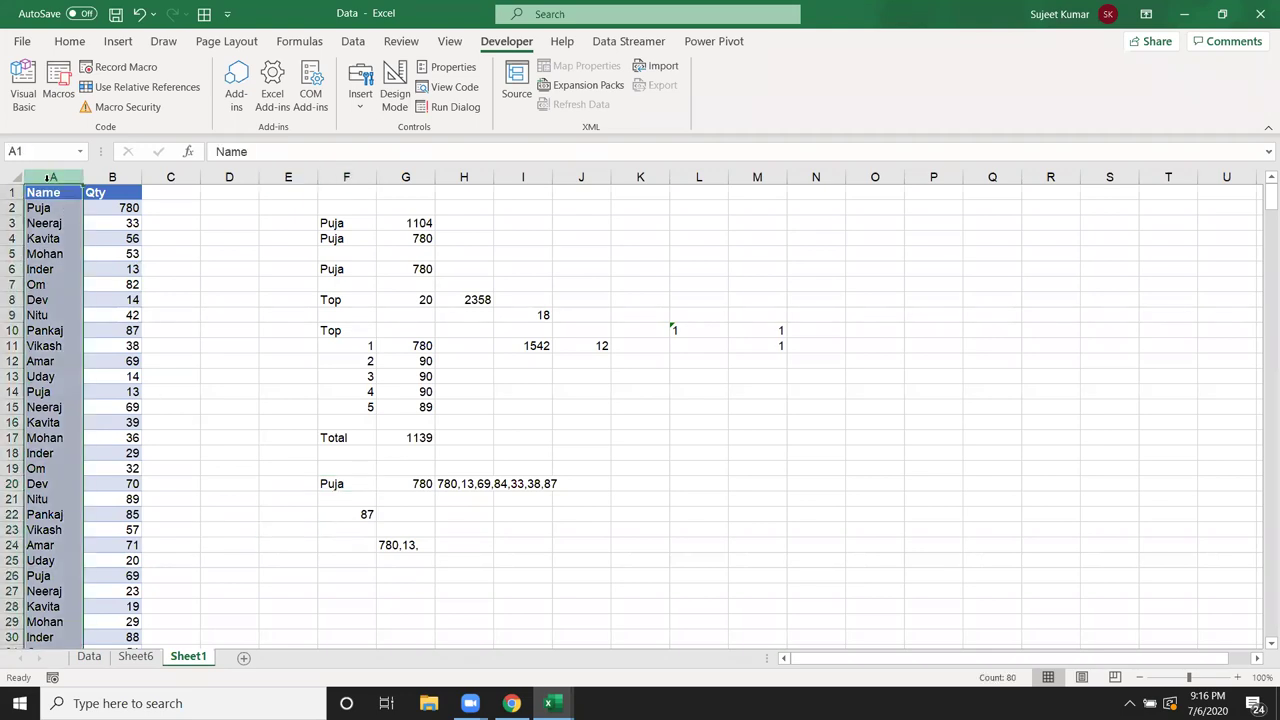
click(194, 377)
click(111, 262)
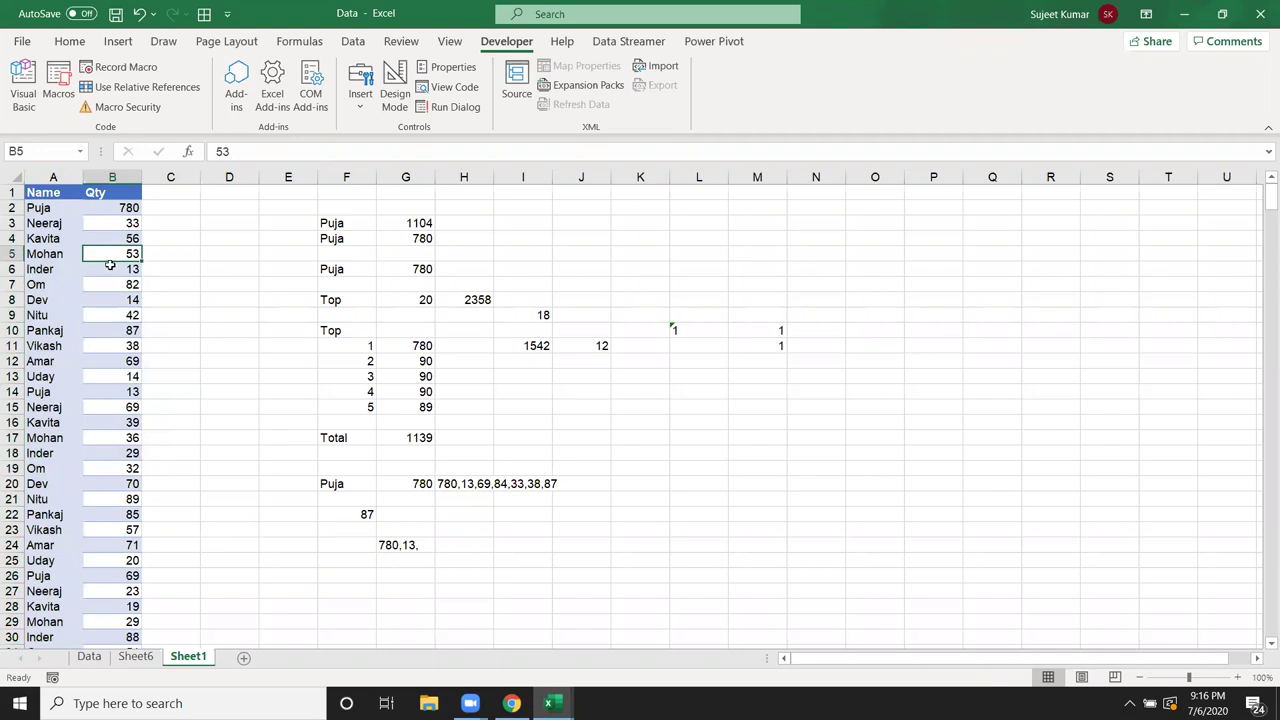
key(alt+Tab)
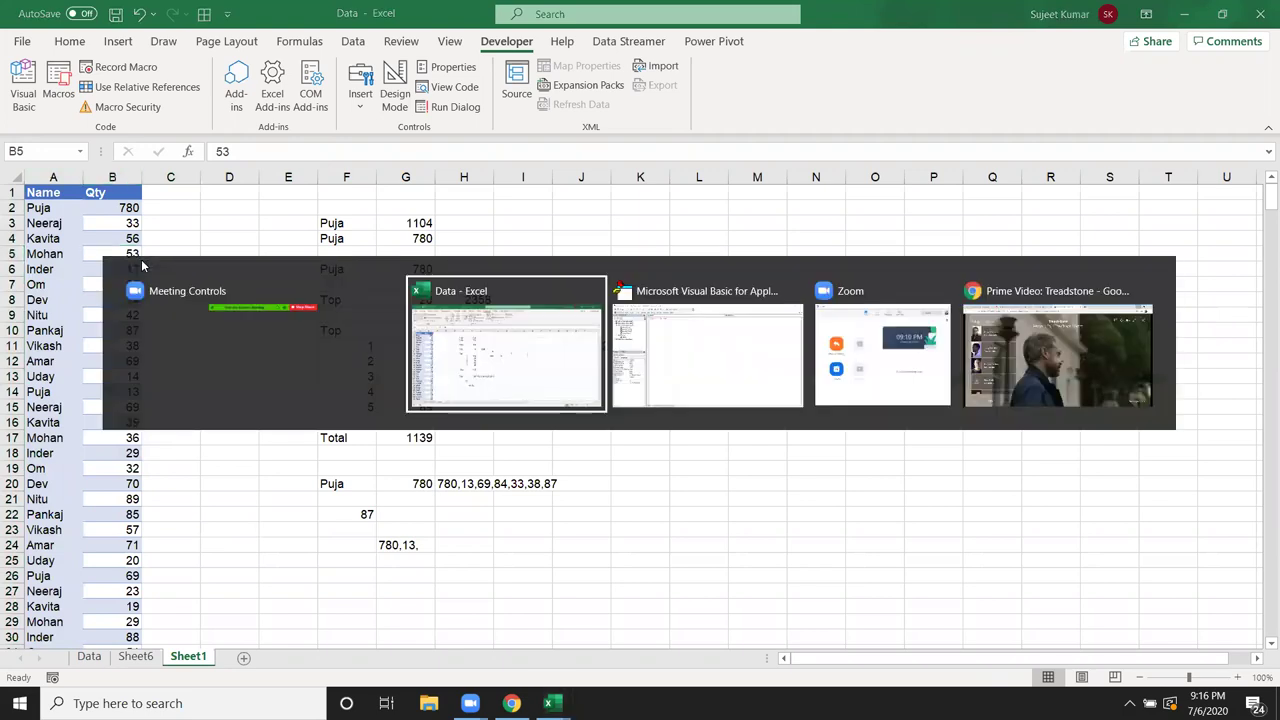
key(alt+Tab)
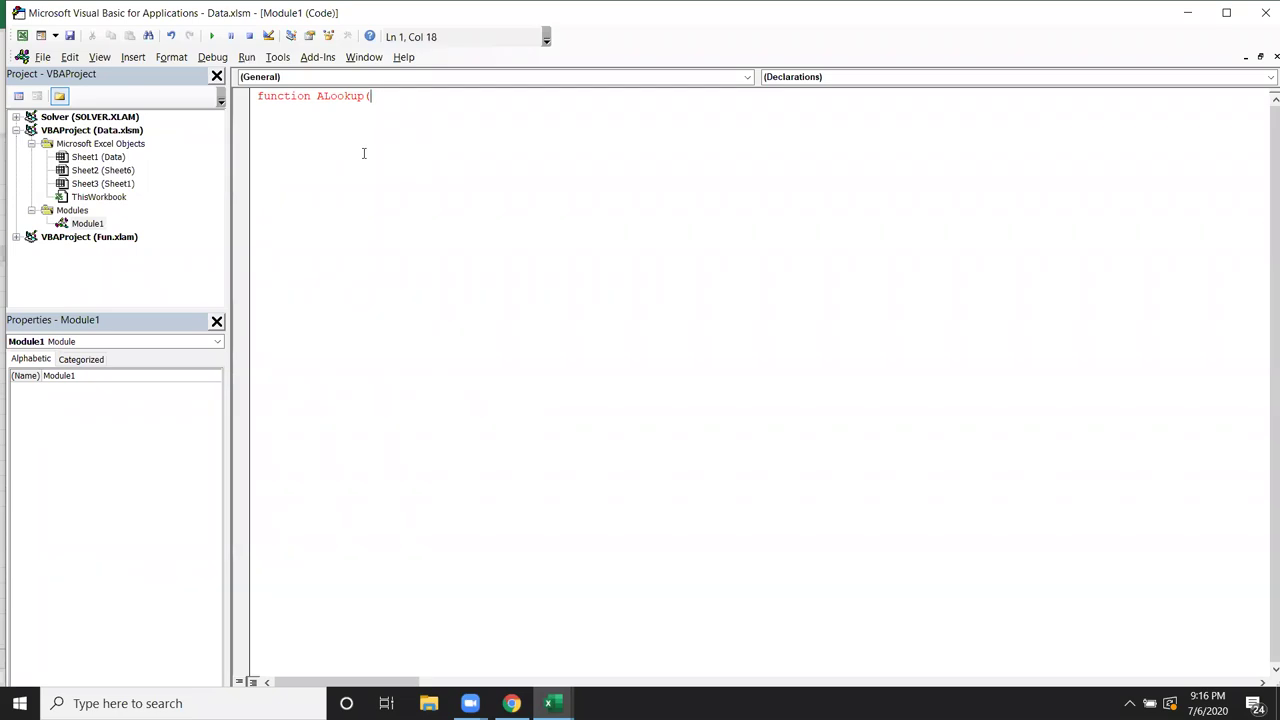
- Give ALookup the parameters L As Variant, r As Range, c As Long and close the declaration
text(L as)
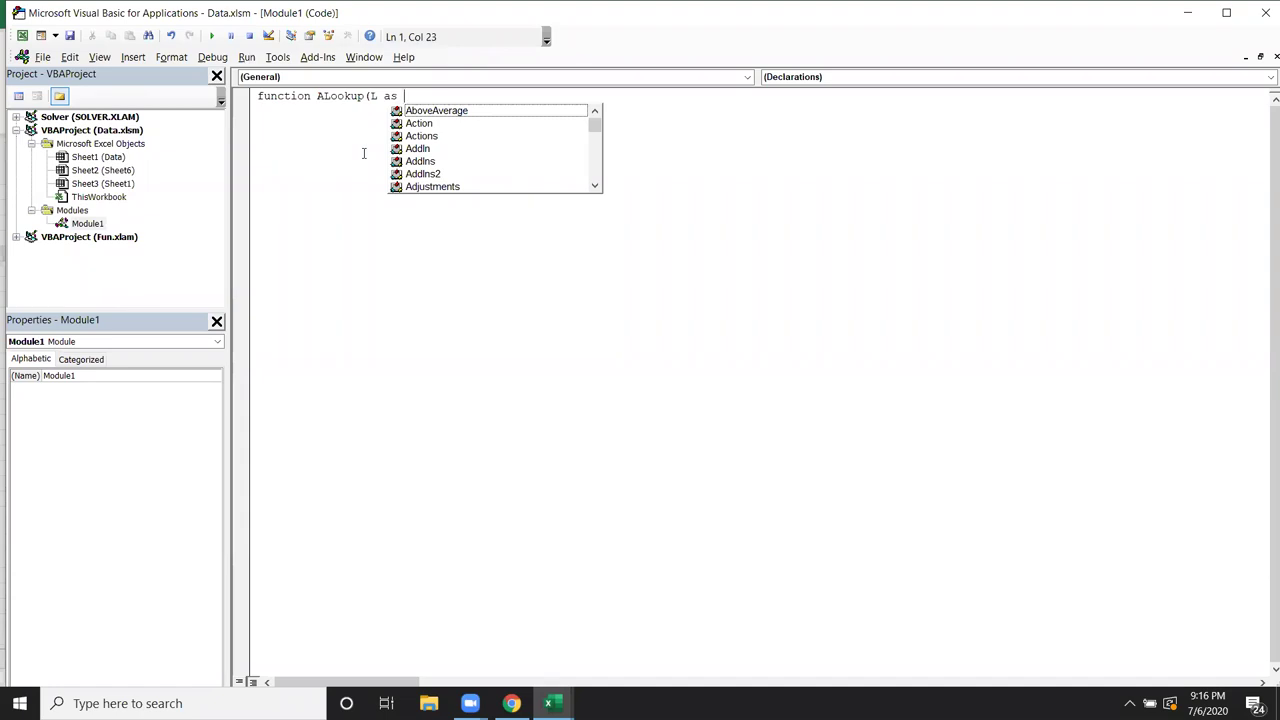
text( ve)
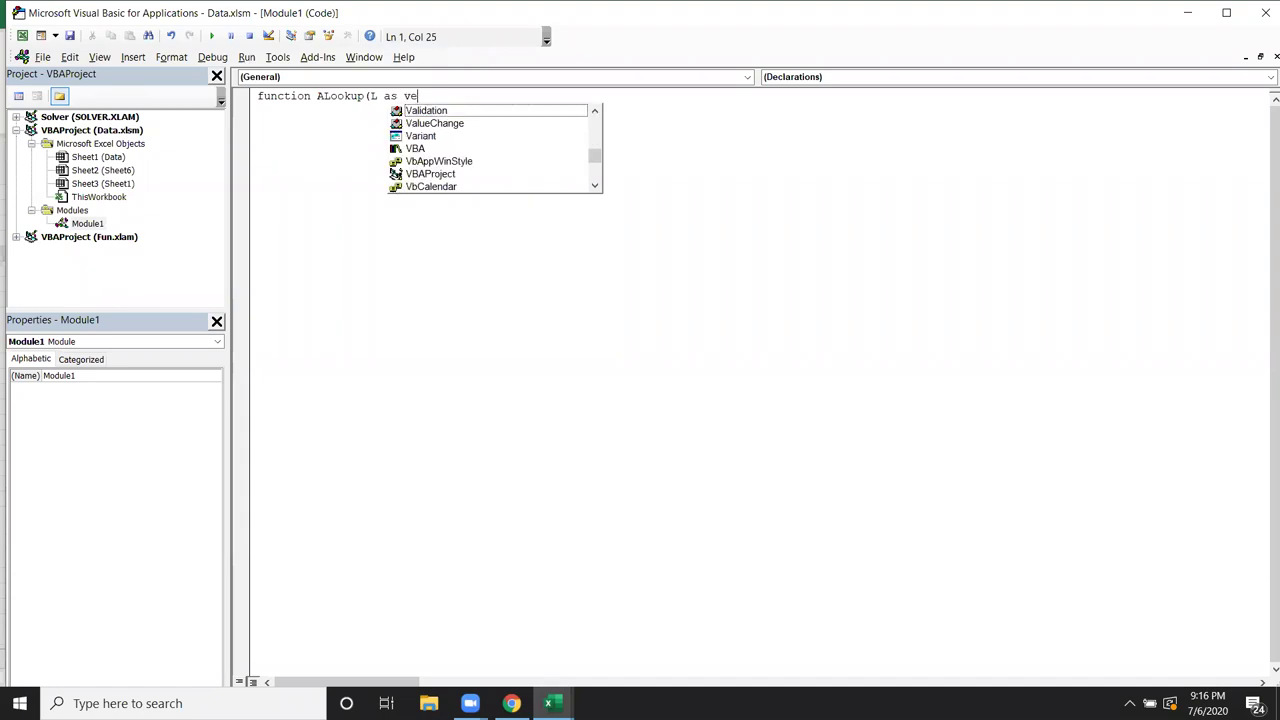
key(Down)
key(Down)
key(Down)
key(Tab)
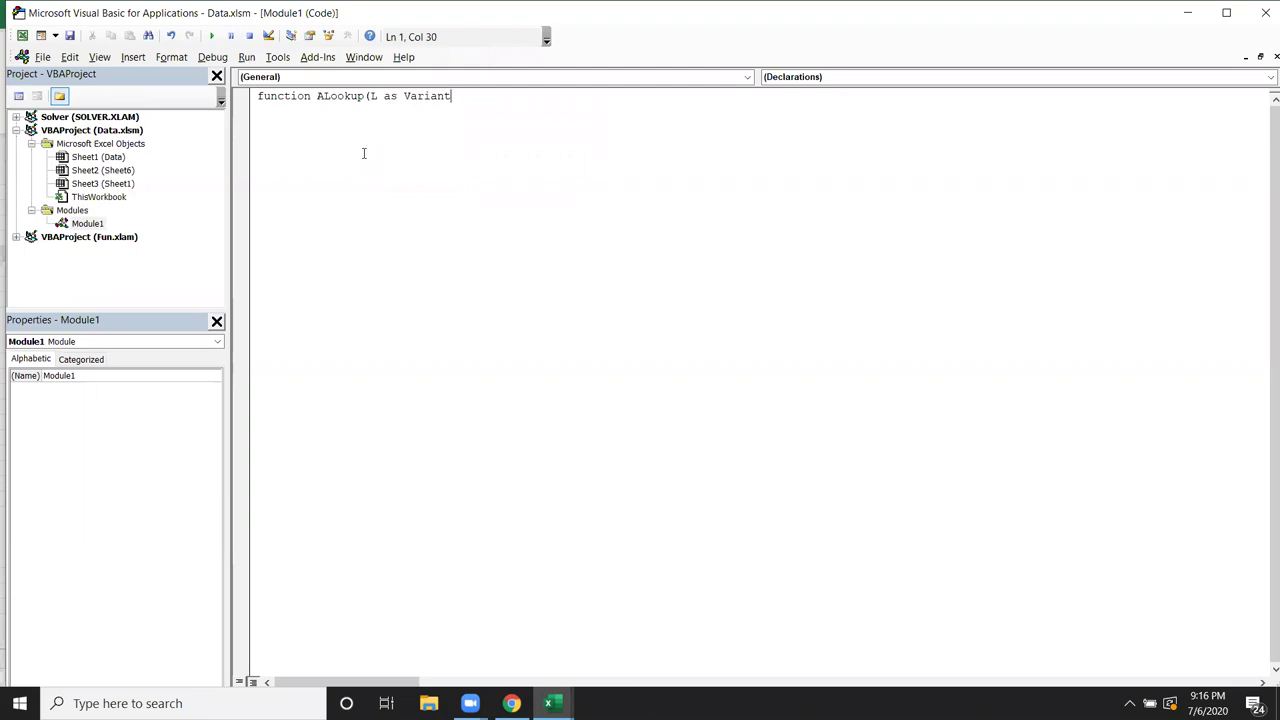
text(,)
text(r as )
text(ra)
key(Tab)
text(, c as )
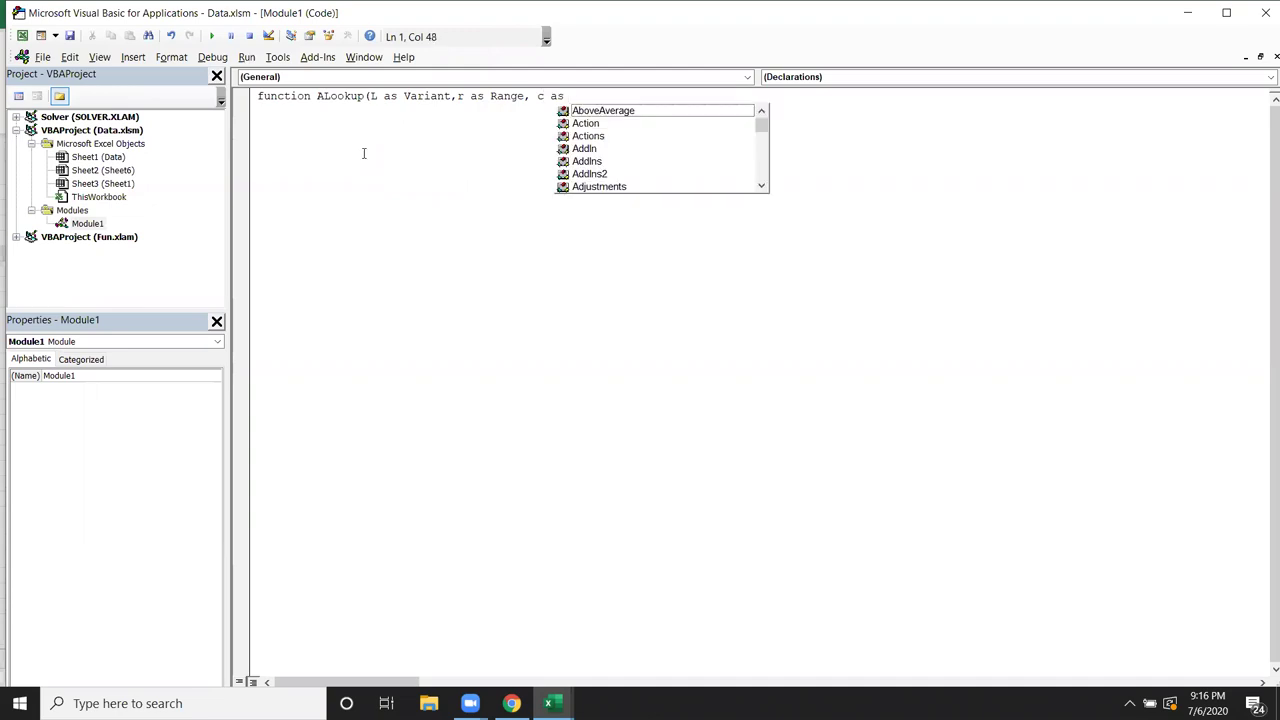
text(long)
key(Tab)
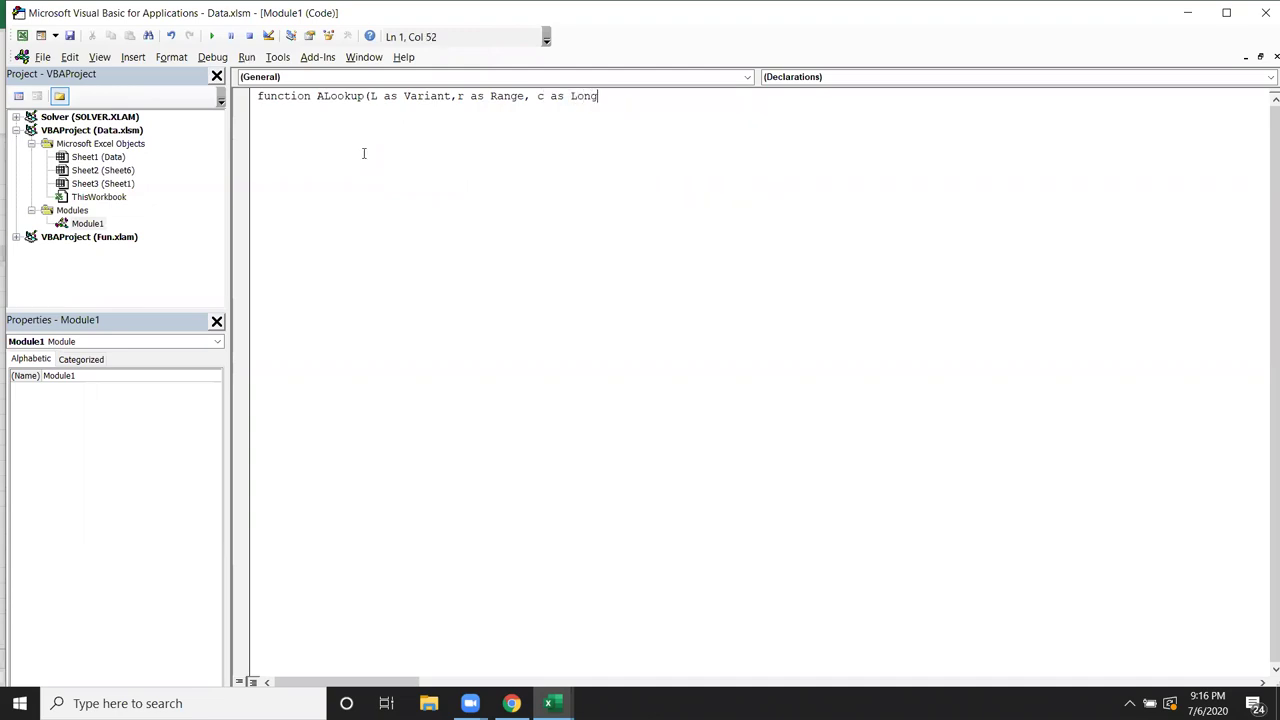
text())
key(Return)
key(Return)
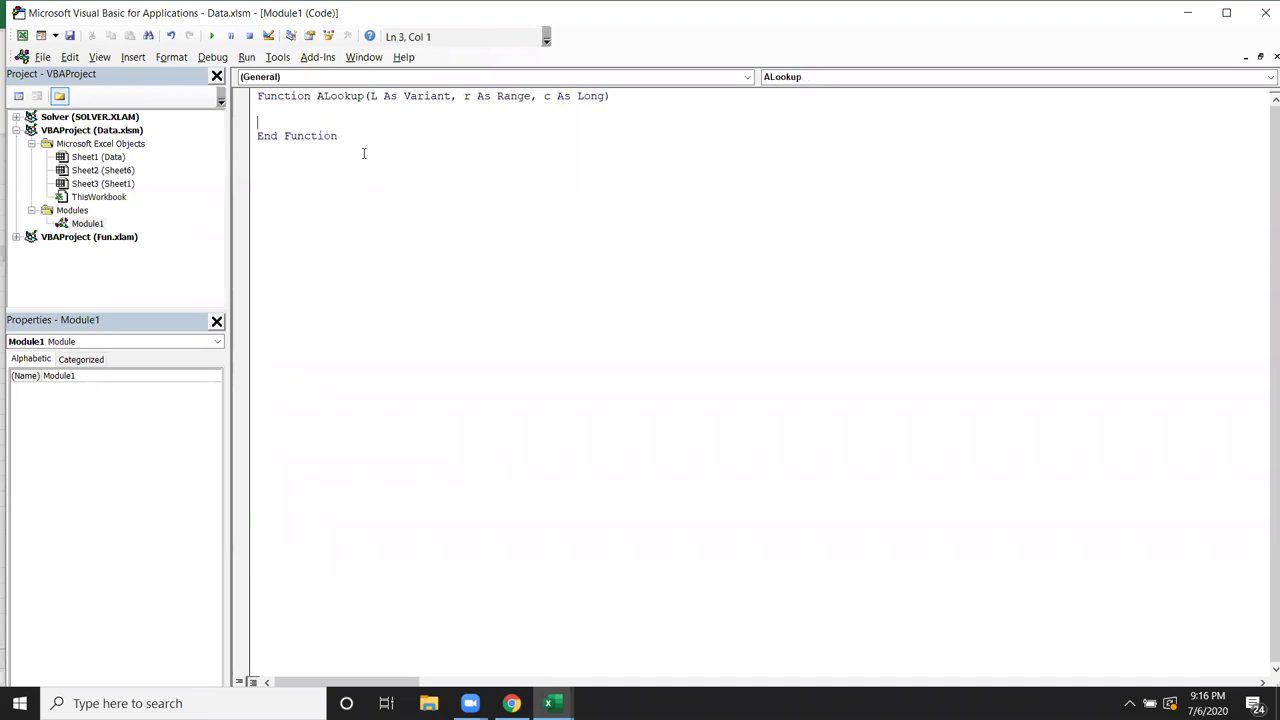
key(alt+Tab)
key(alt+Tab)
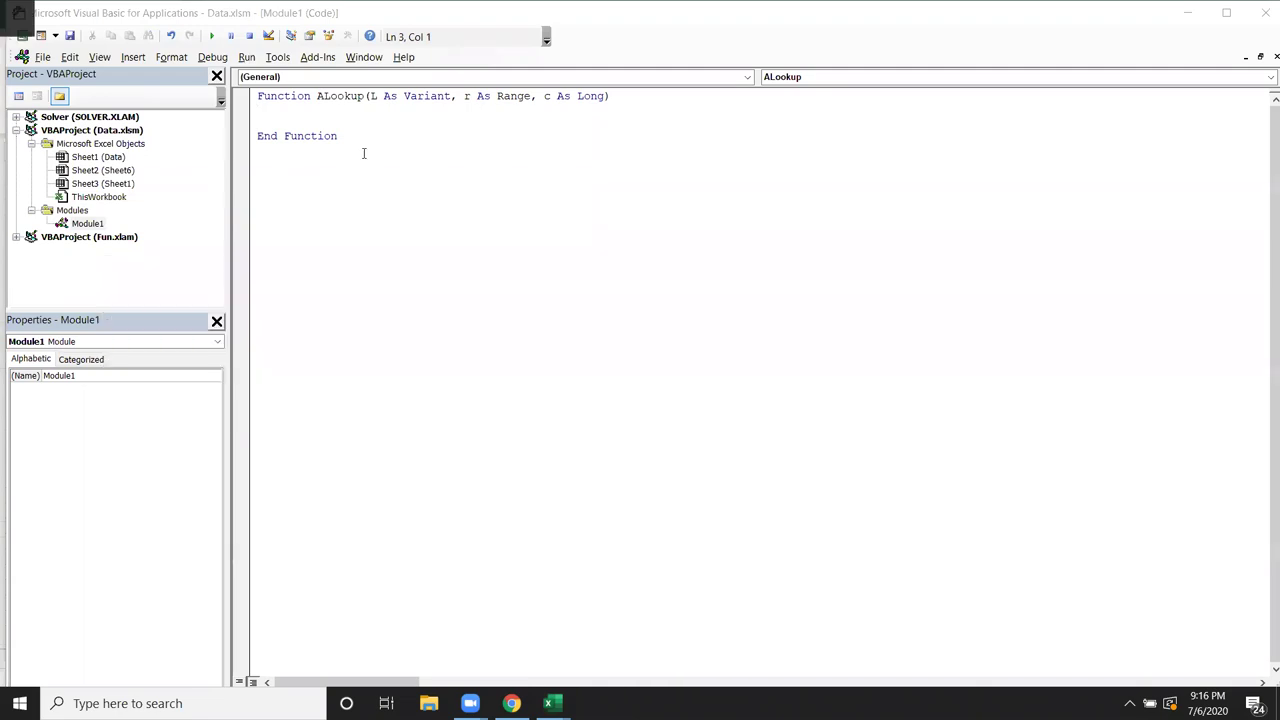
- Clear the old results from E2:N17
scroll(466, 286, down, 1)
scroll(350, 270, up, 1)
mouse_move(277, 209)
mouse_down()
mouse_move(595, 436)
mouse_move(702, 454)
mouse_up()
key(Delete)
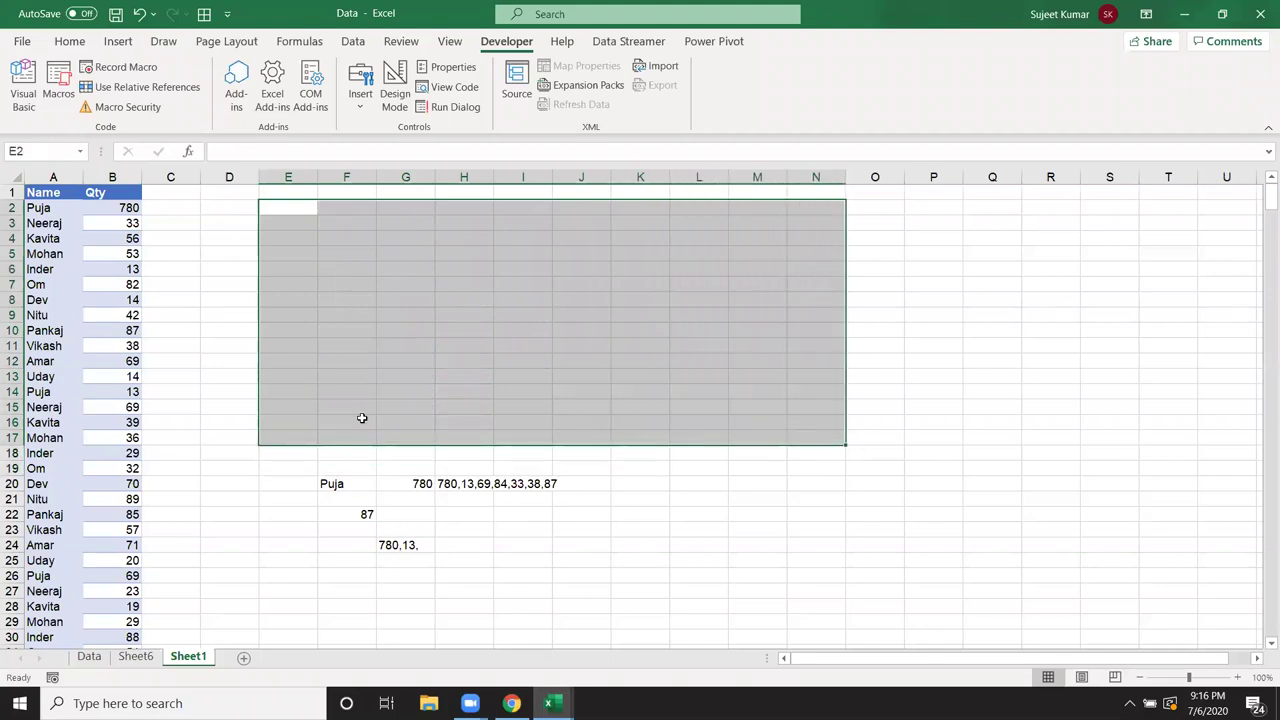
- Copy the name Puja from F20 into F18
click(367, 452)
click(335, 484)
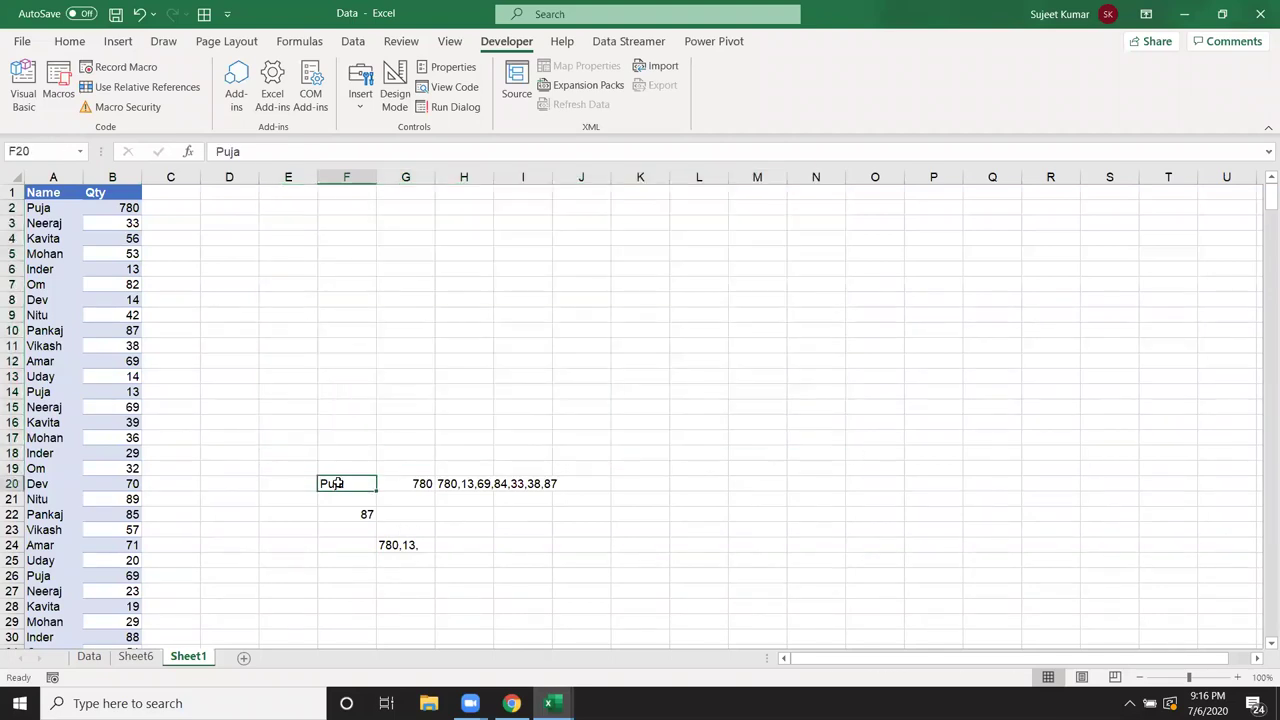
drag(340, 490, 345, 452)
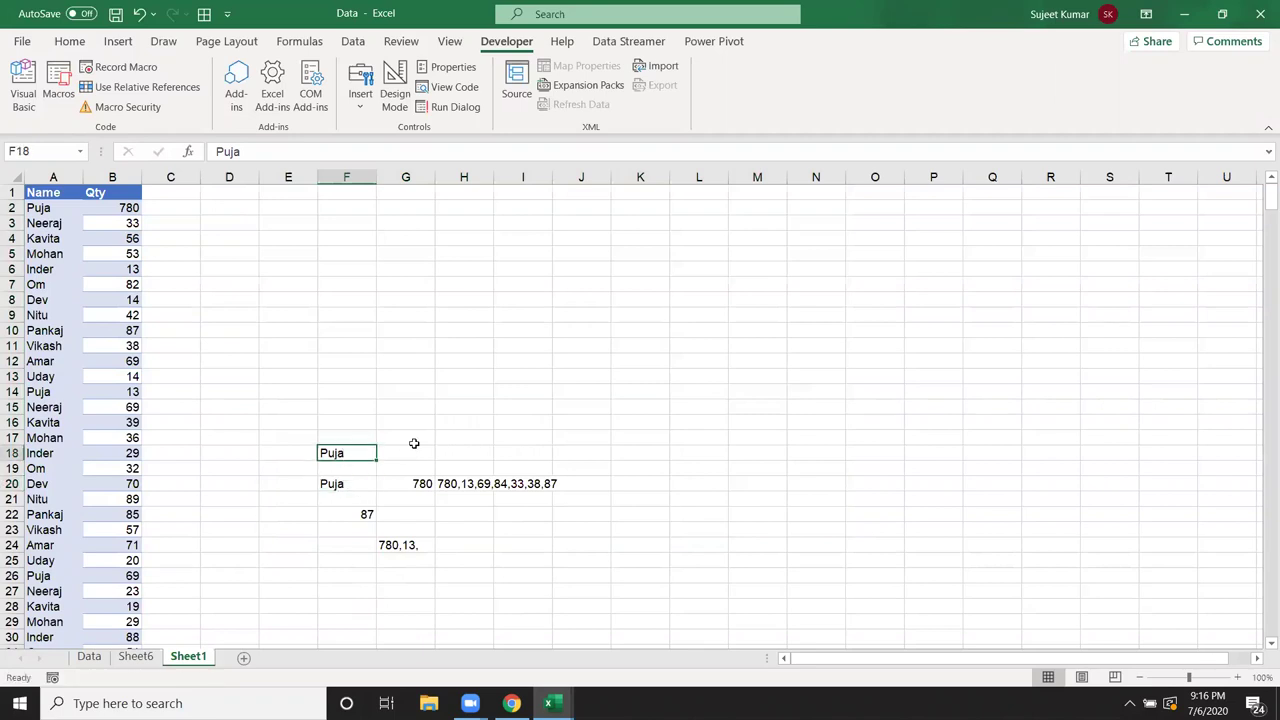
- Enter =ALookup(F18,A2:A80,1) in G18
click(416, 448)
text(=al)
key(Tab)
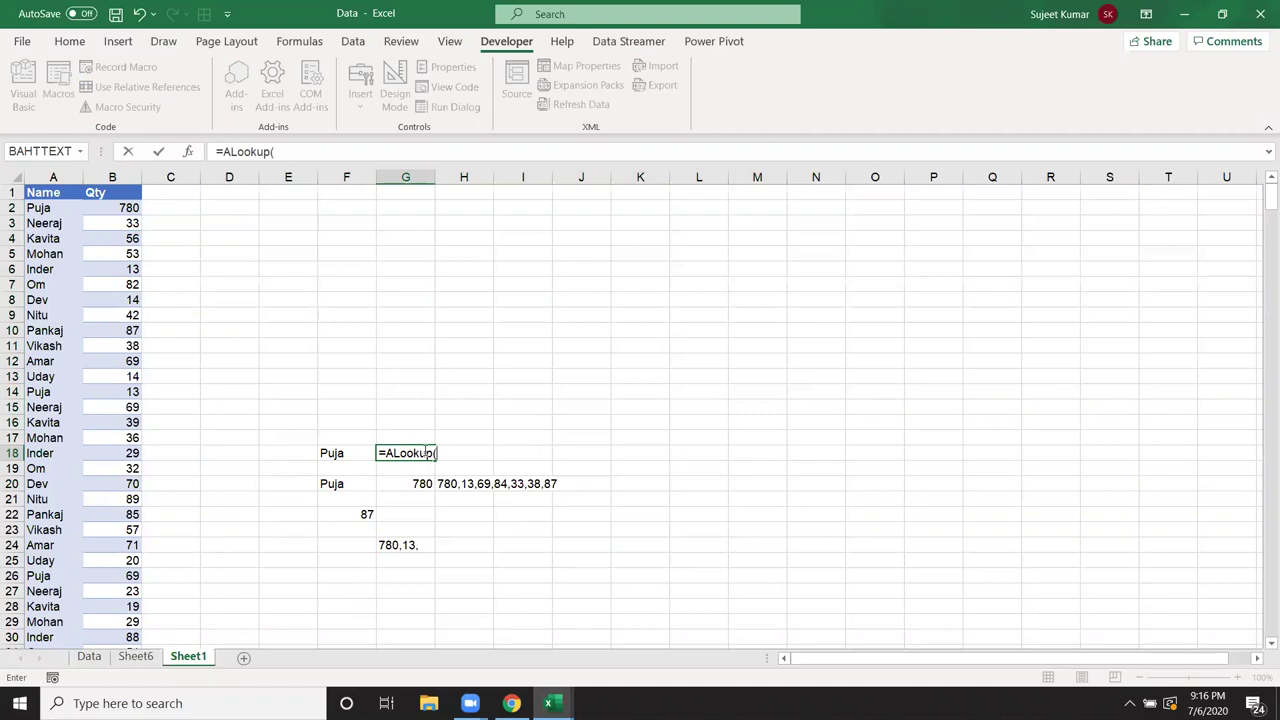
click(340, 456)
text(,)
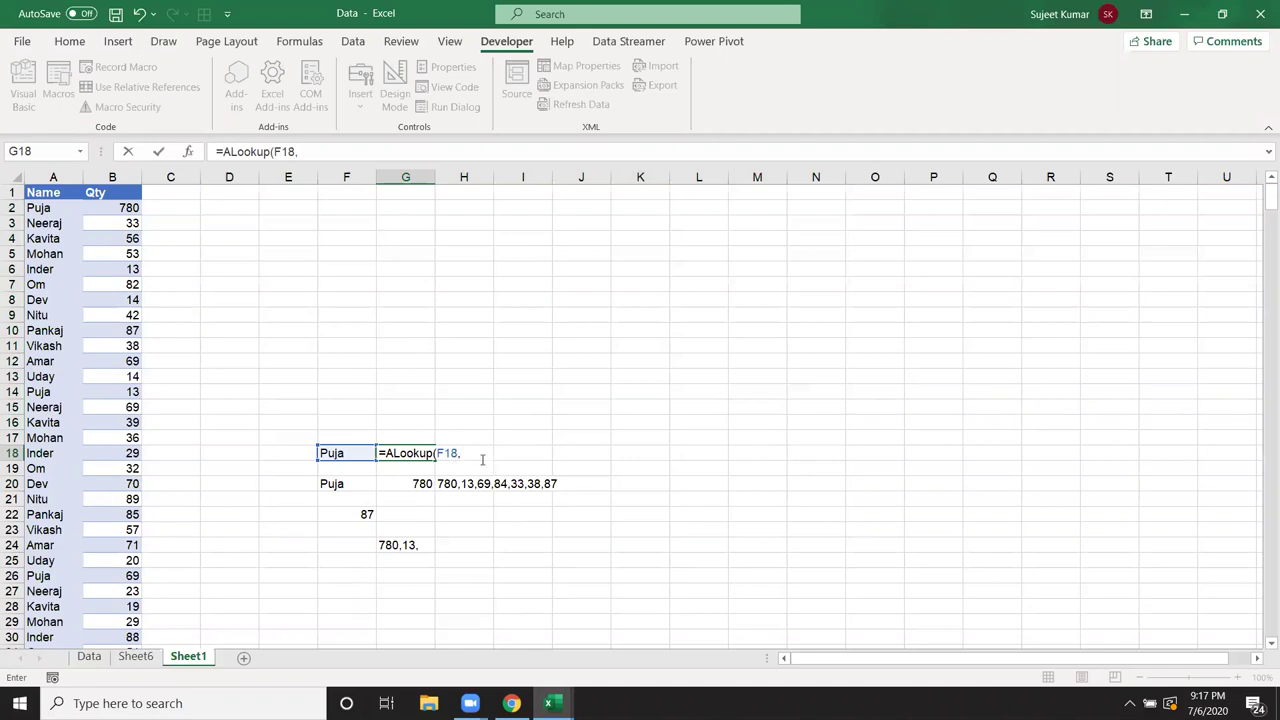
click(48, 207)
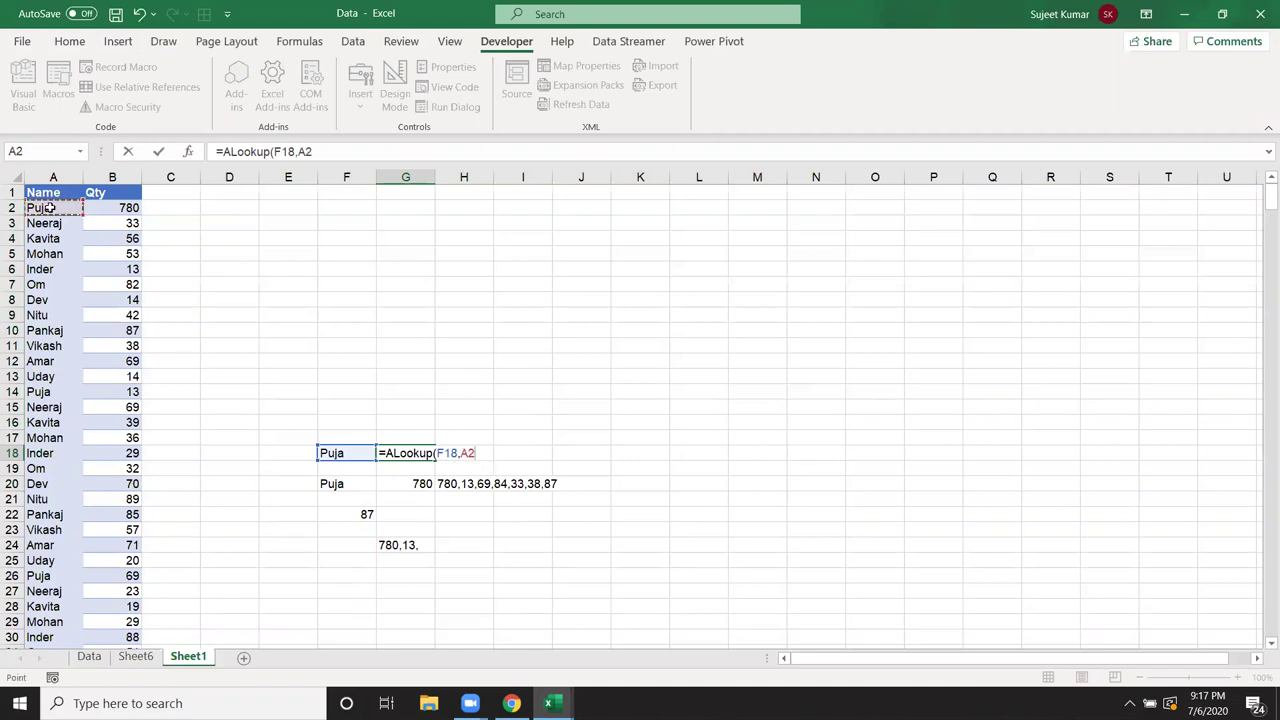
key(ctrl+shift+Down)
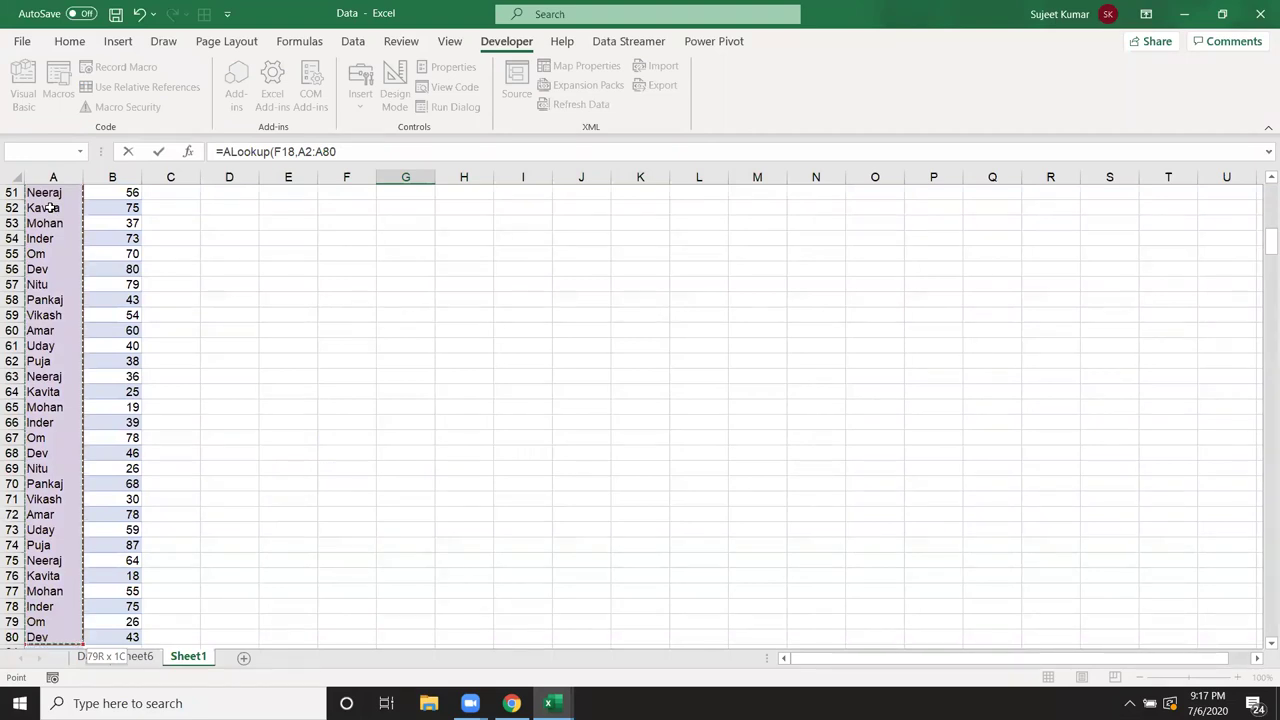
text(,1)
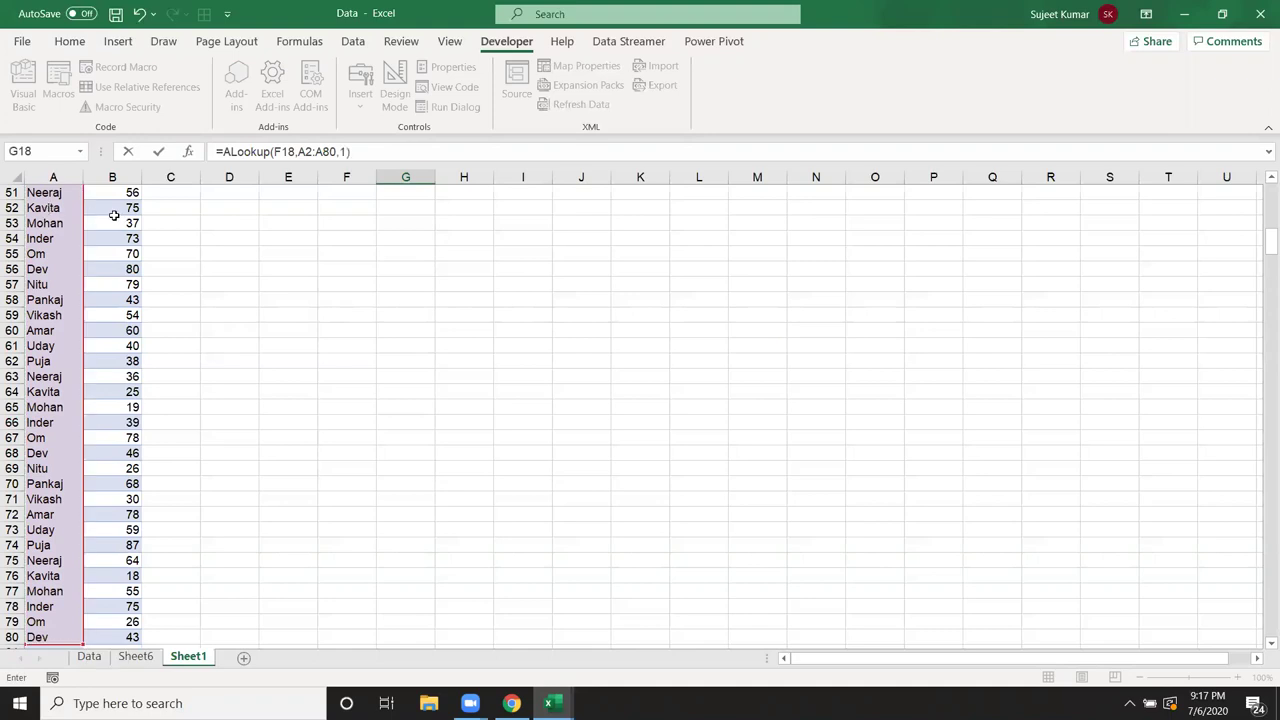
key(ctrl+Return)
- Check G18's ALookup formula, which returns 0
key(Up)
key(Down)
key(Up)
key(Down)
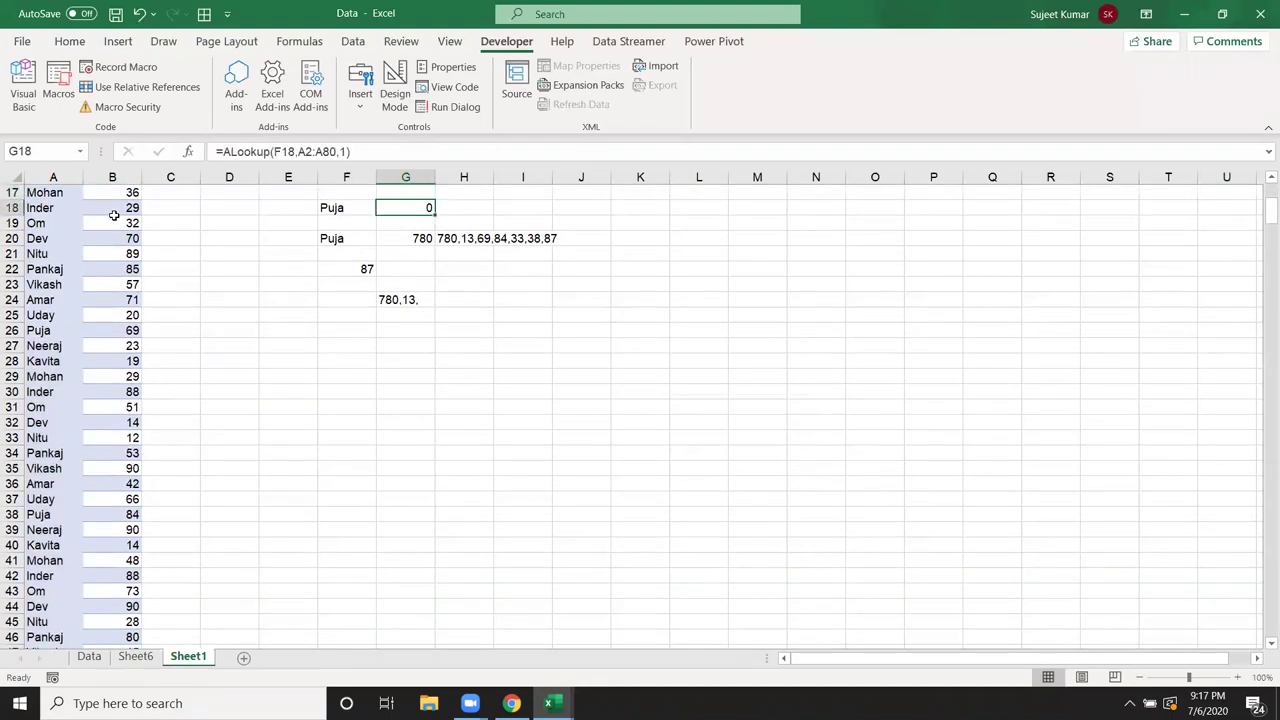
key(alt+Tab)
key(alt+Tab)
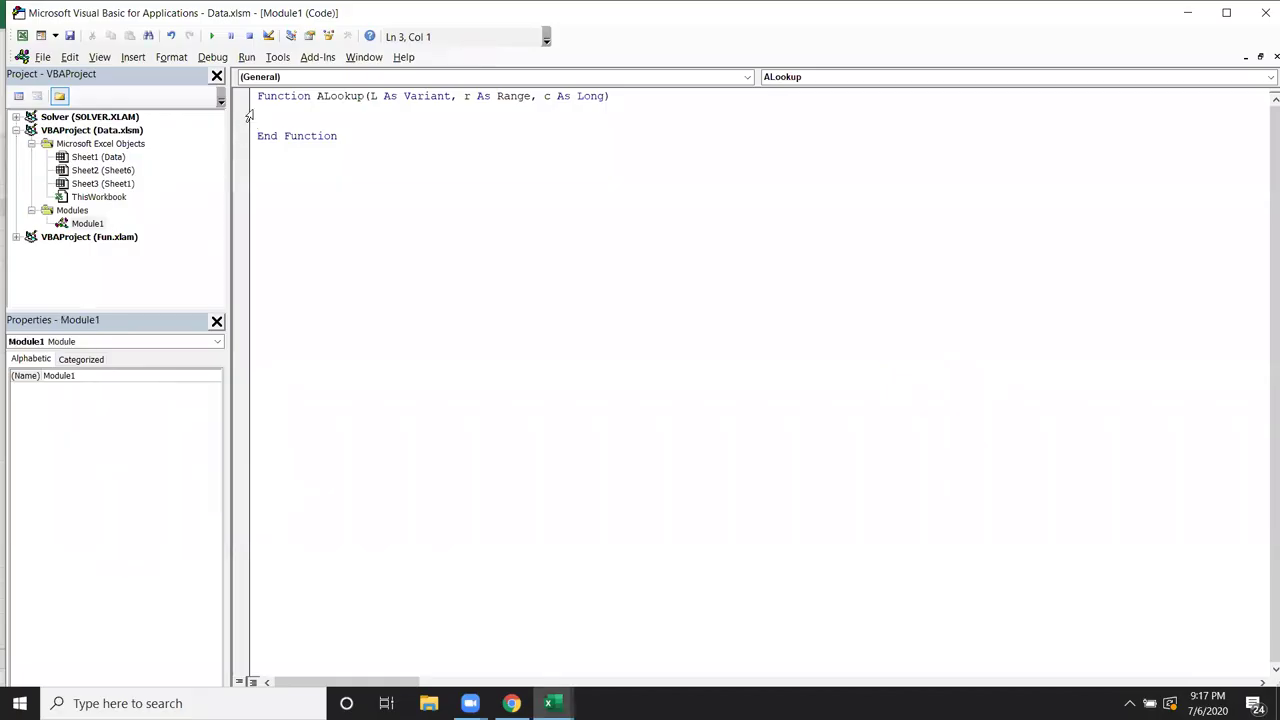
drag(247, 98, 269, 148)
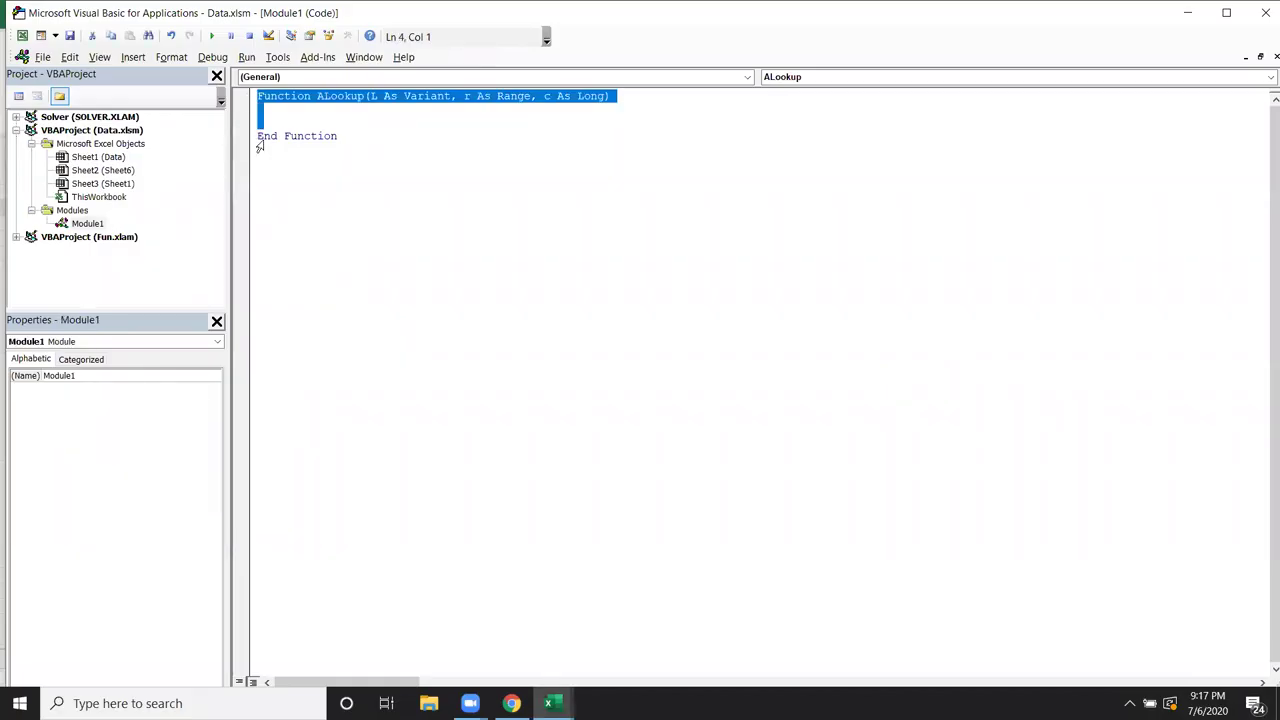
click(320, 166)
click(297, 120)
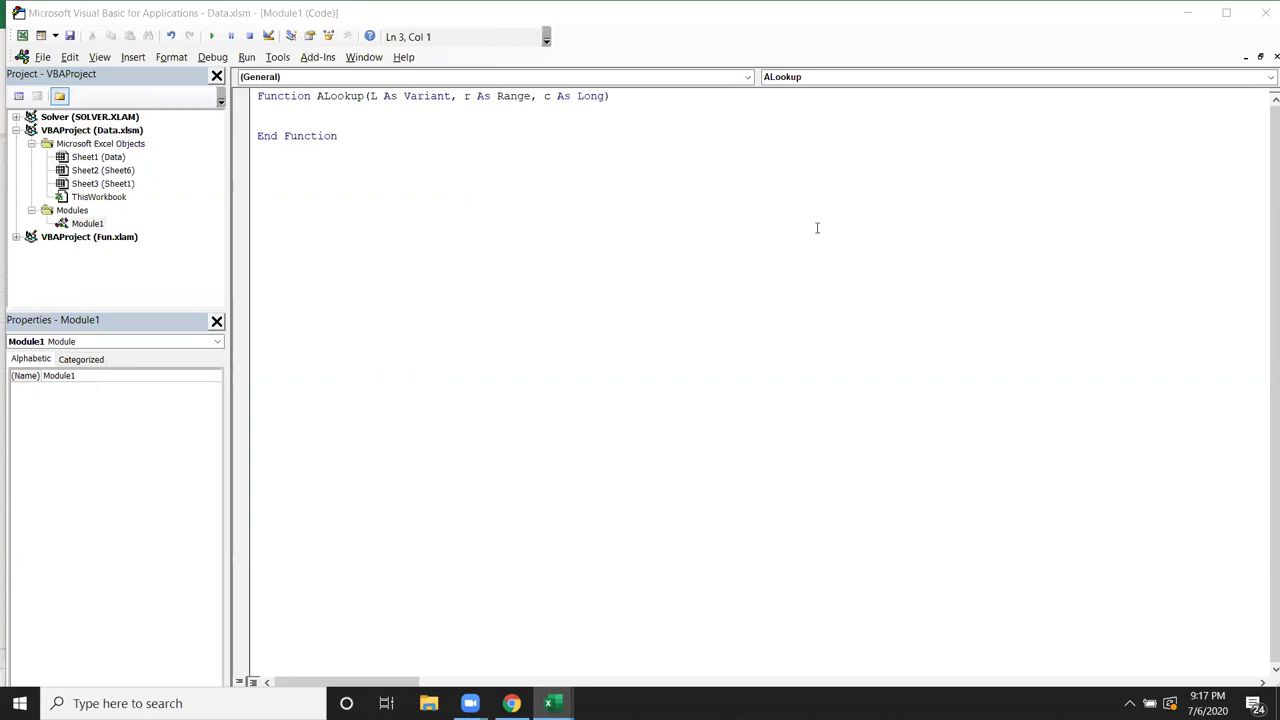
click(313, 111)
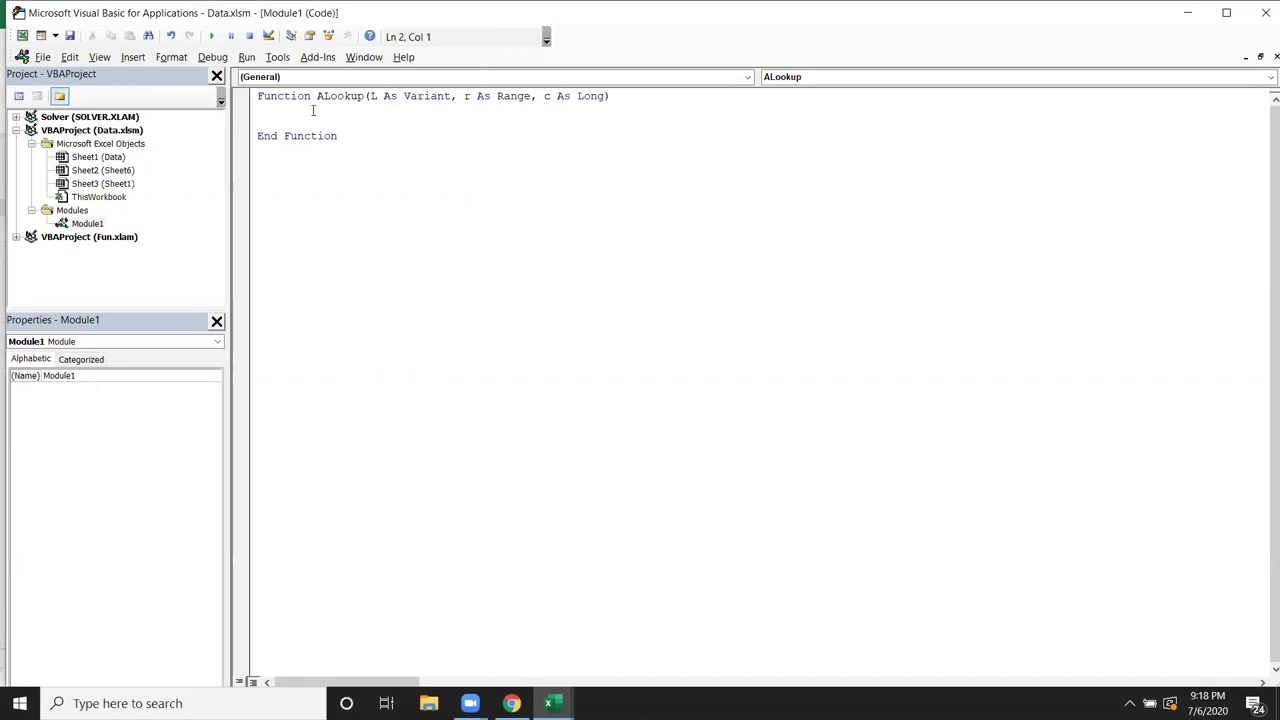
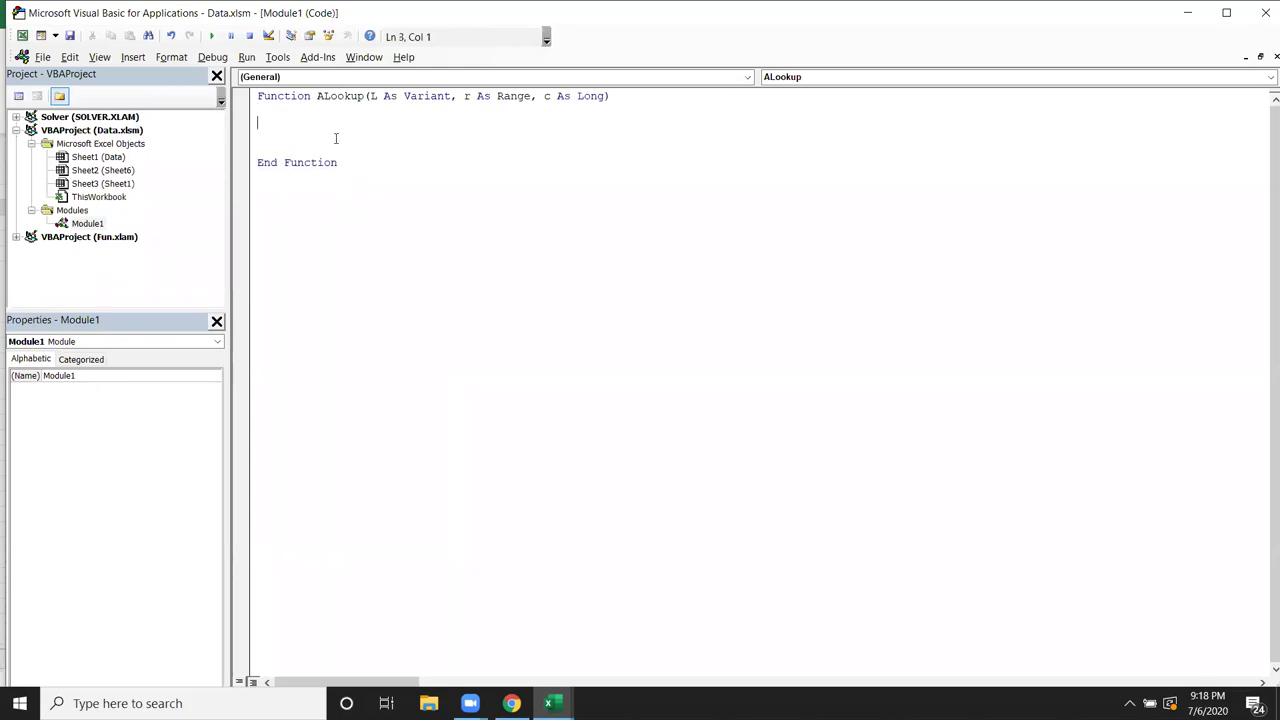
- Highlight ALookup's parameters L, r and c in the function header
double_click(372, 96)
double_click(482, 97)
click(369, 96)
double_click(466, 96)
double_click(547, 97)
- Check the worksheet's names in A1:A17 and the Qty column from B2, then return to the code
key(alt+Tab)
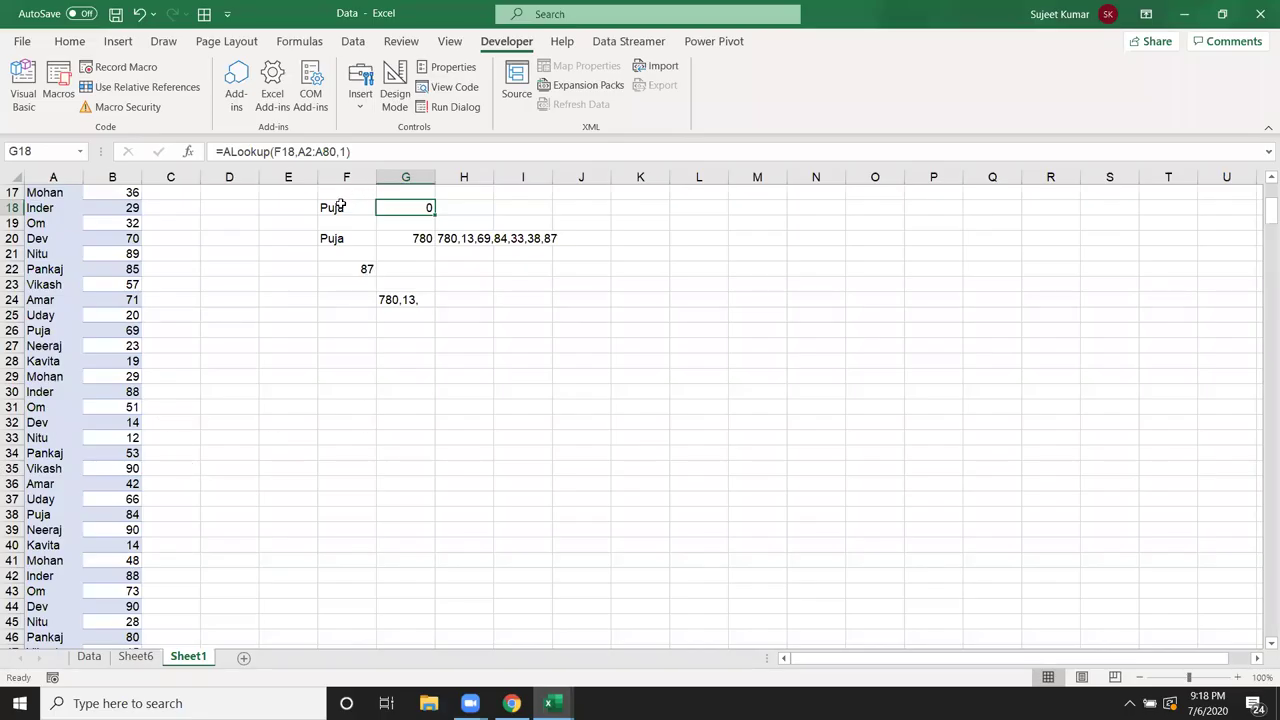
click(340, 207)
click(46, 179)
drag(44, 190, 44, 188)
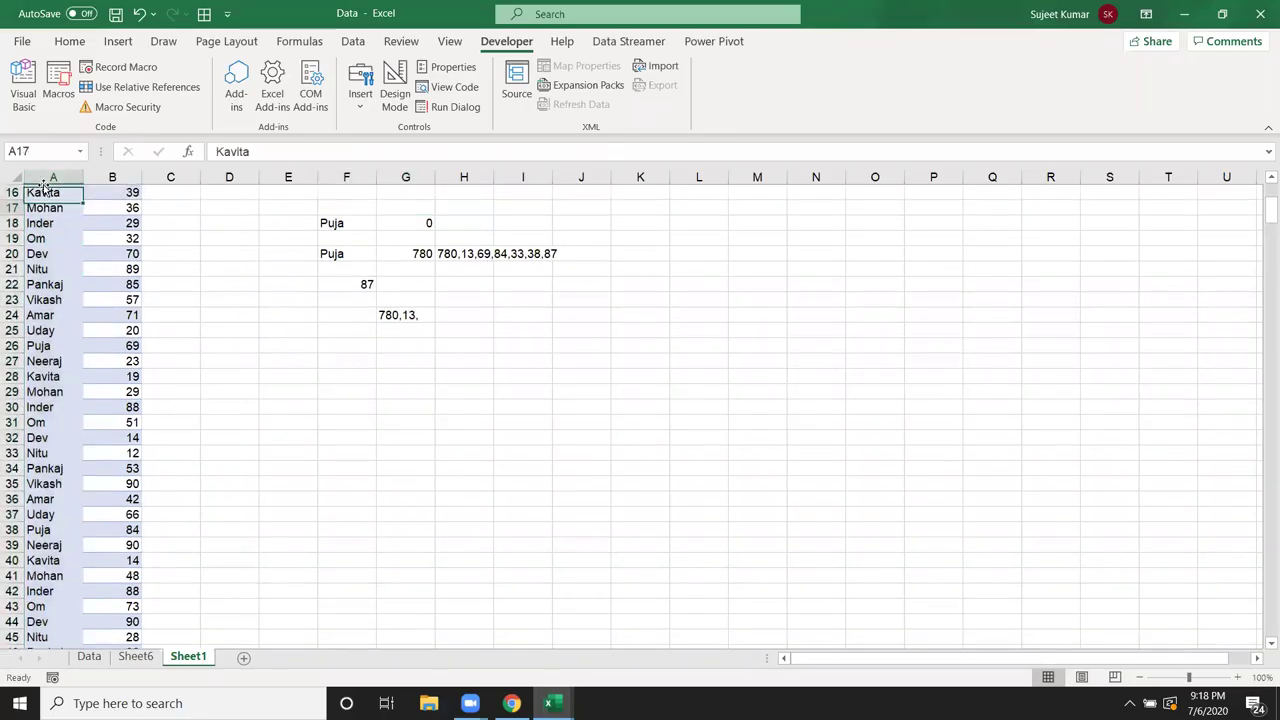
key(Right)
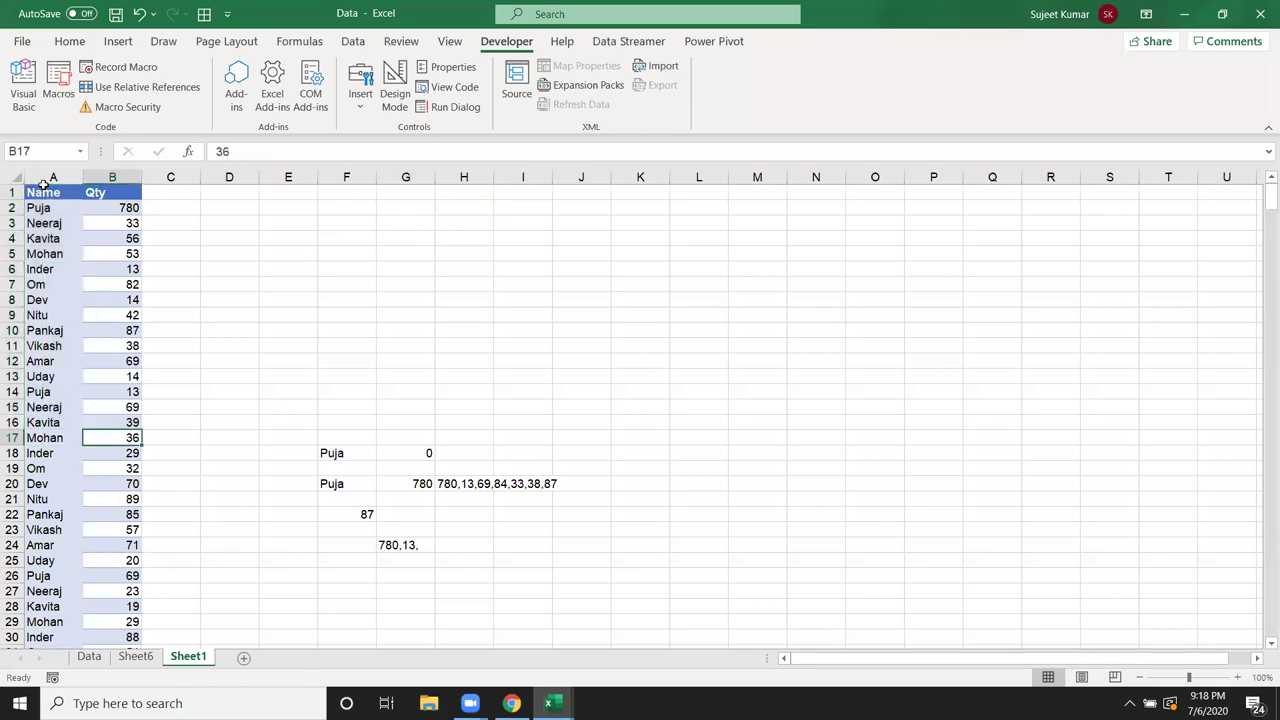
key(ctrl+Up)
key(Down)
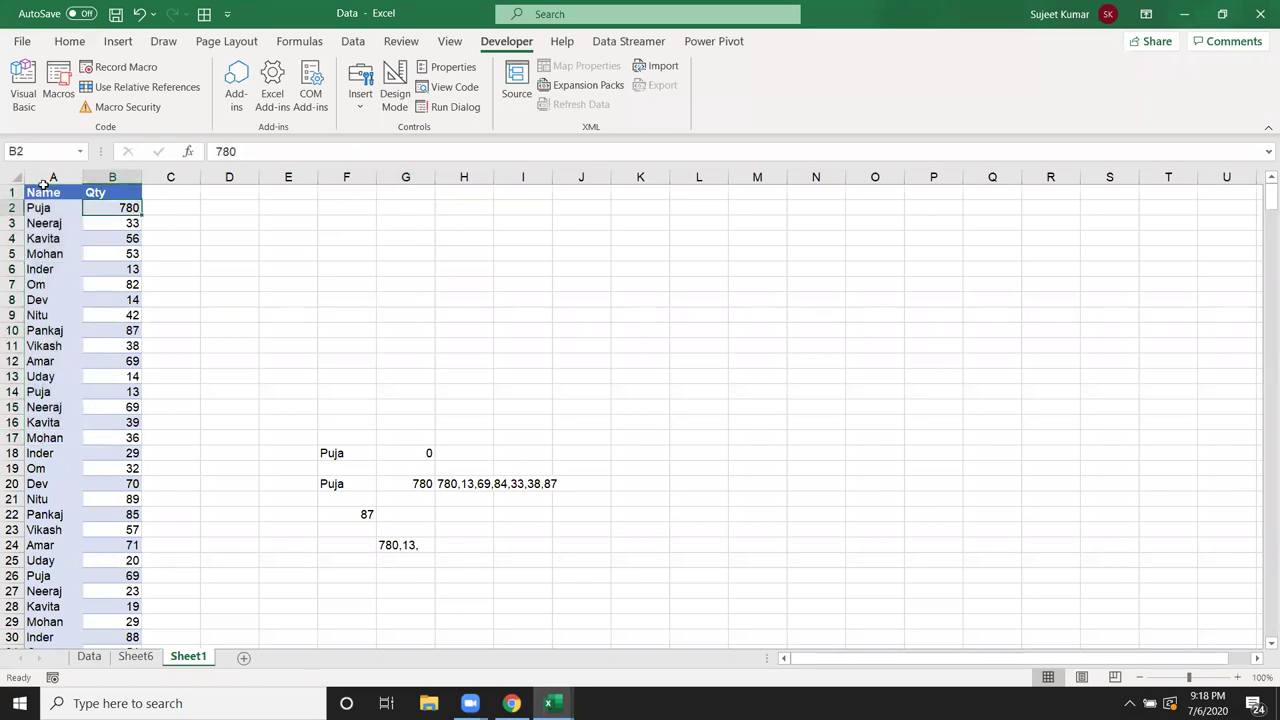
key(alt+Tab)
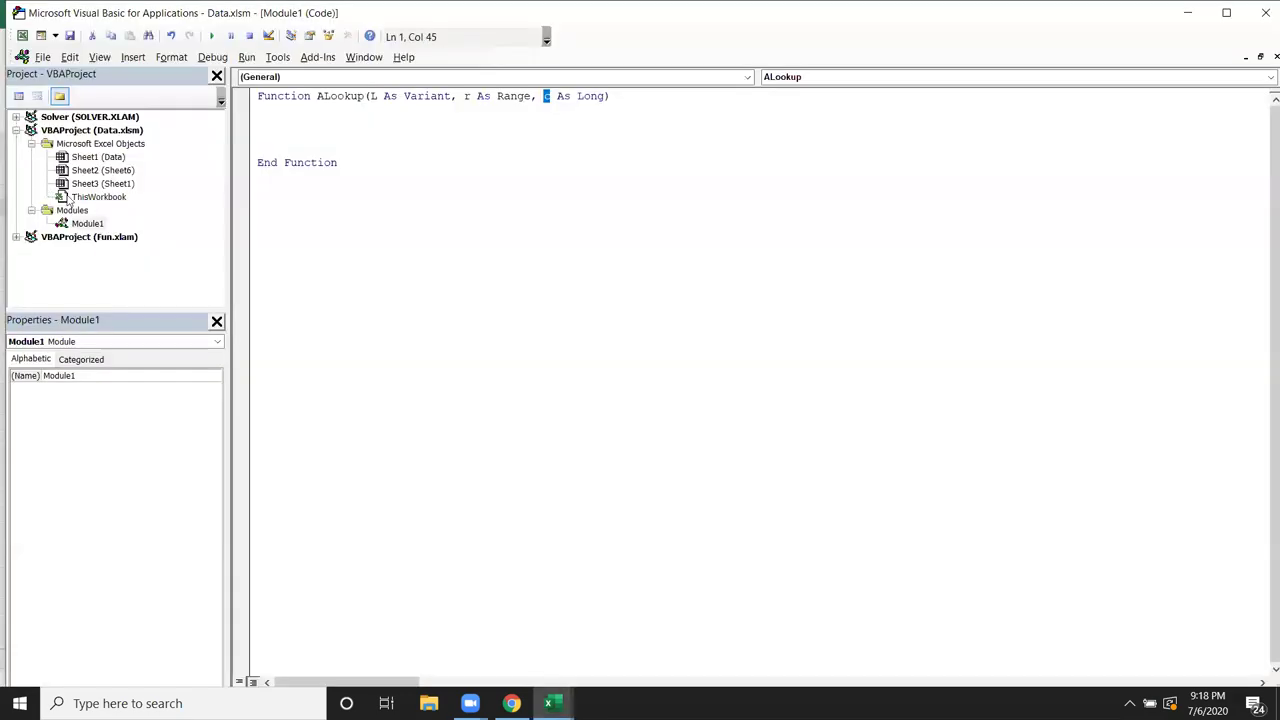
double_click(465, 96)
- Declare Dim k As Range and add a For Each k In r … Next loop
click(453, 117)
key(Return)
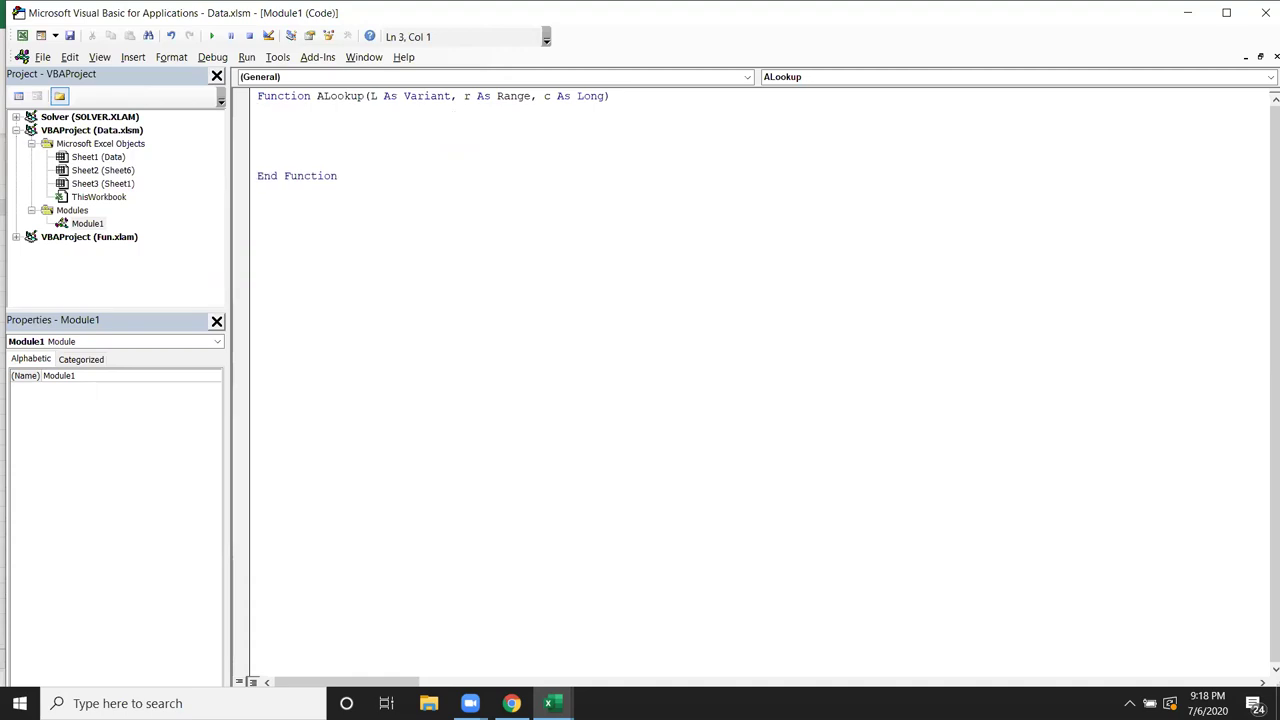
text(dim )
text(k a)
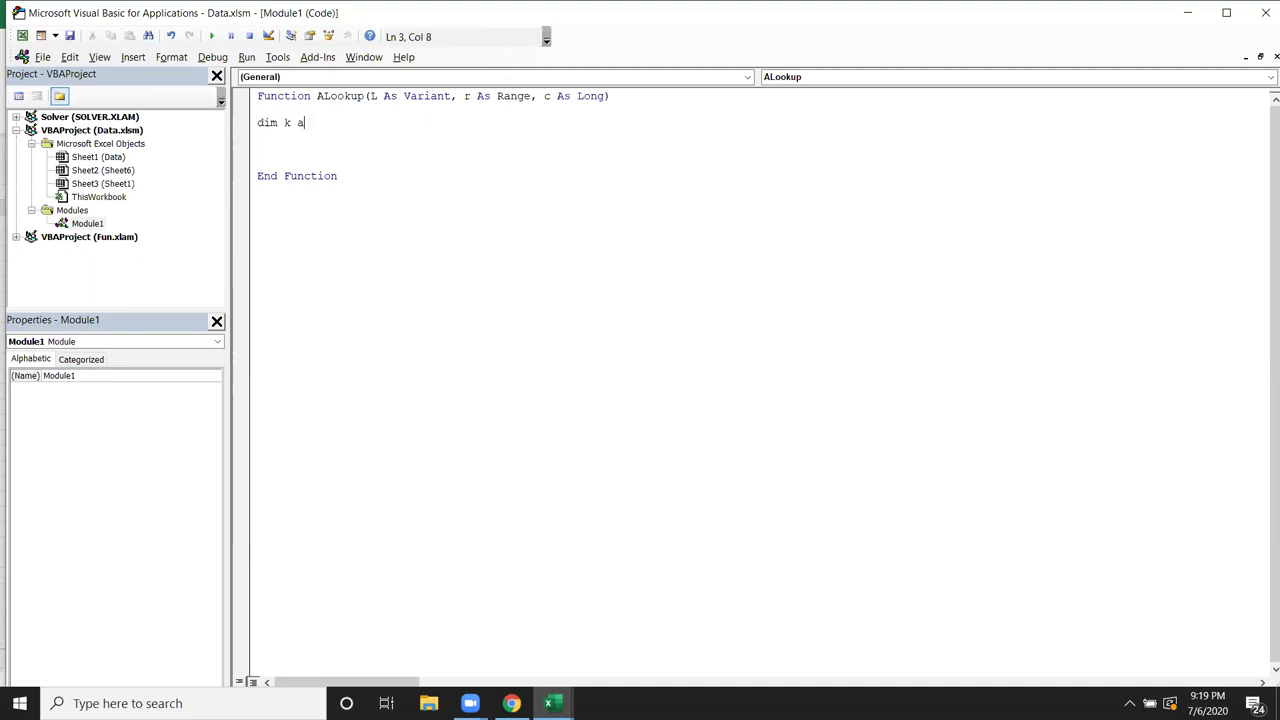
text(s ra)
key(Return)
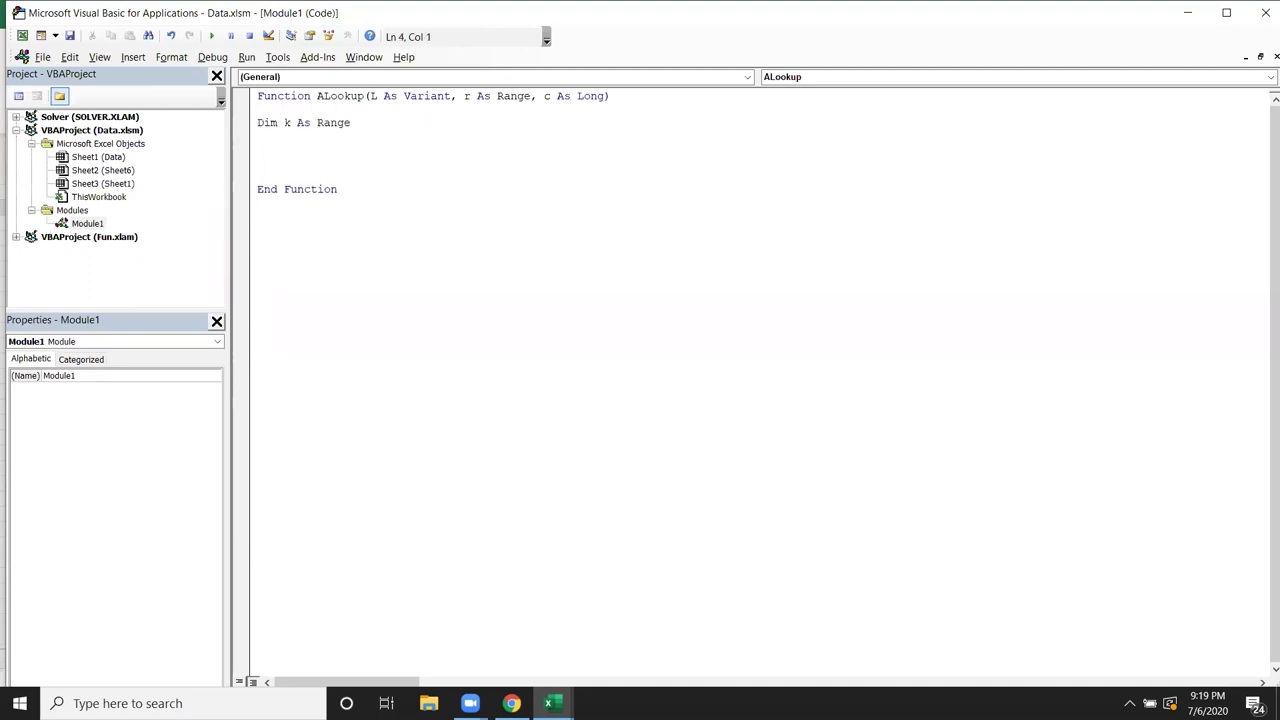
key(Return)
text(for each k in)
text(r)
key(Return)
key(Return)
text(next)
key(Up)
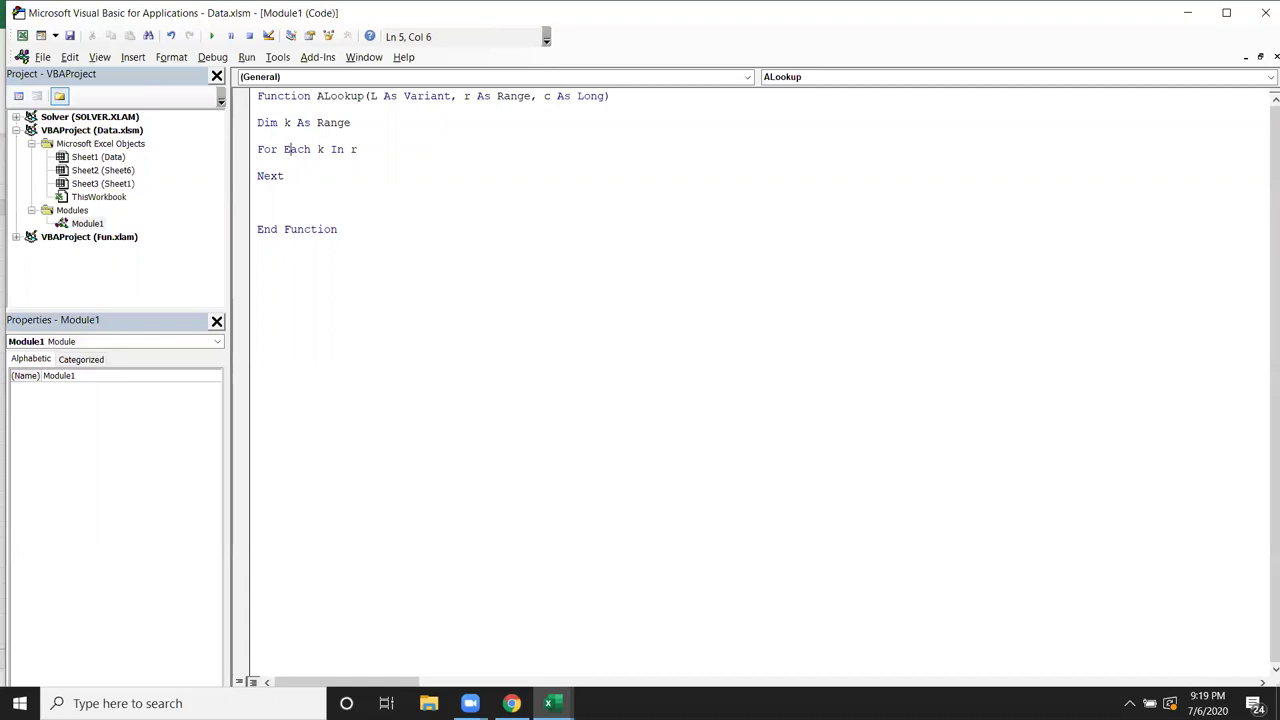
key(Return)
key(Return)
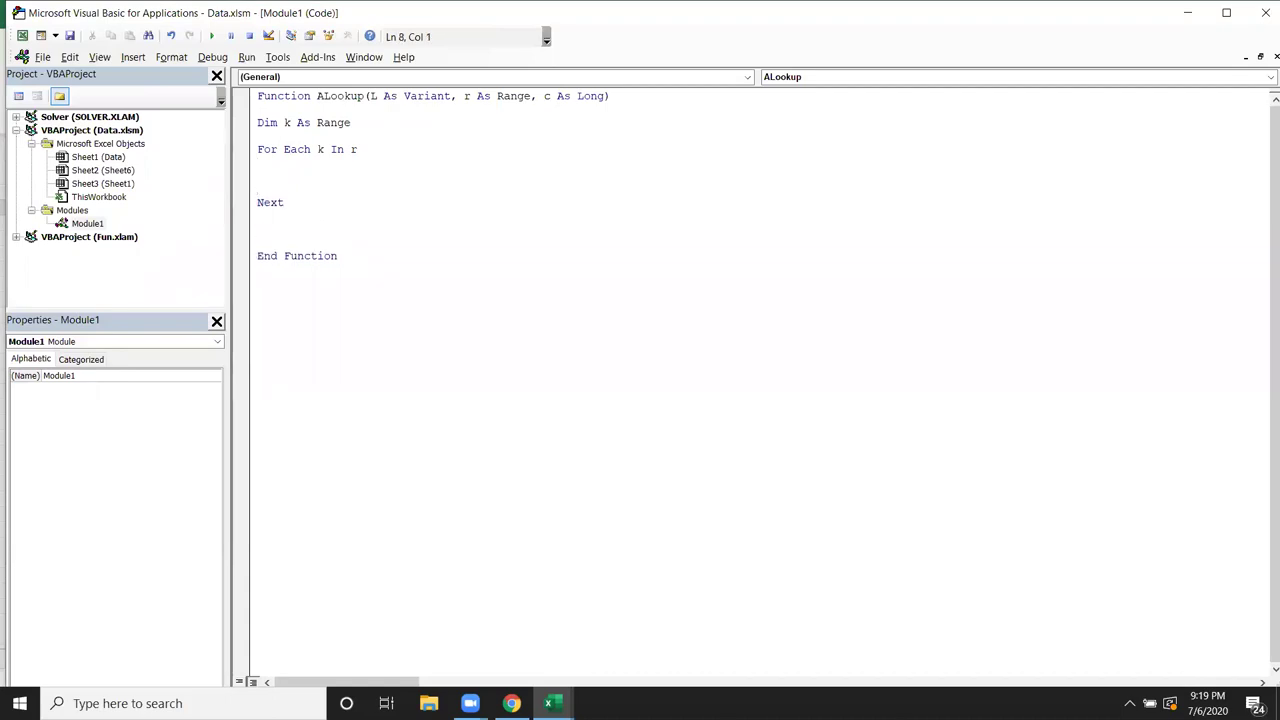
- Inside the loop, add the test If k.Value = L Then
double_click(336, 149)
key(Left)
click(305, 161)
key(Return)
text(if )
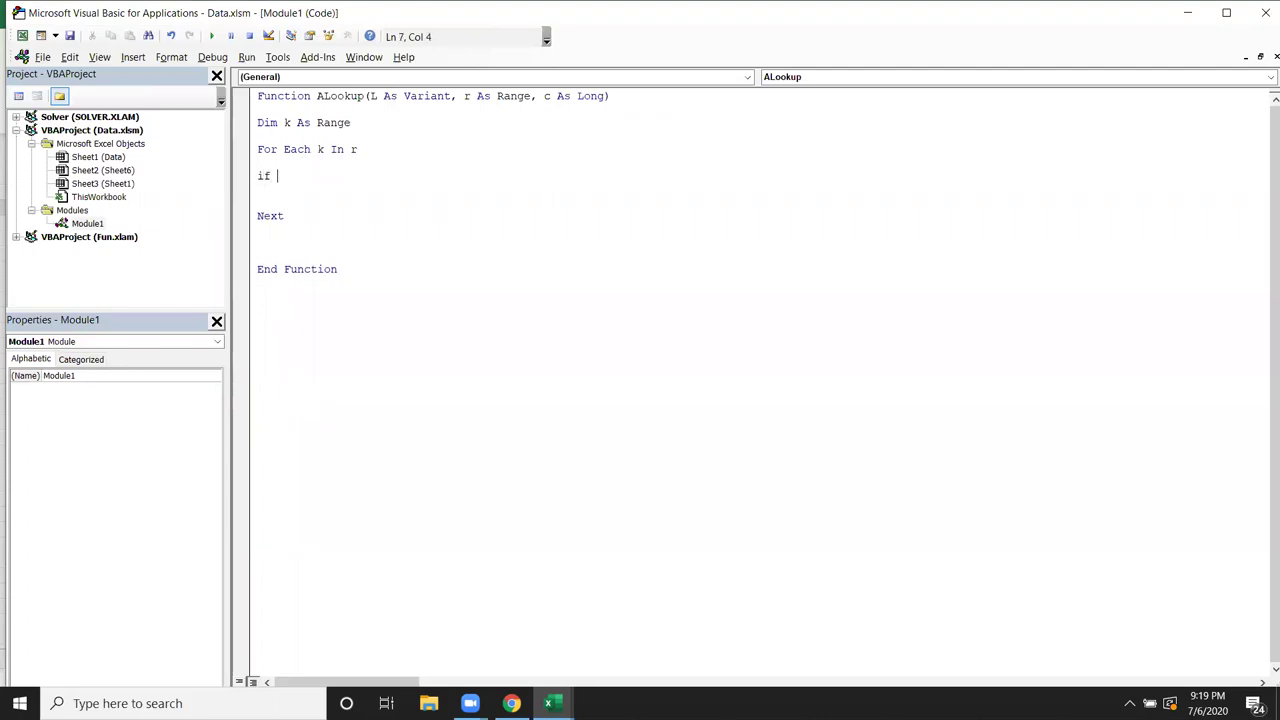
text(k.v)
key(Down)
key(Tab)
text(=)
text(L then )
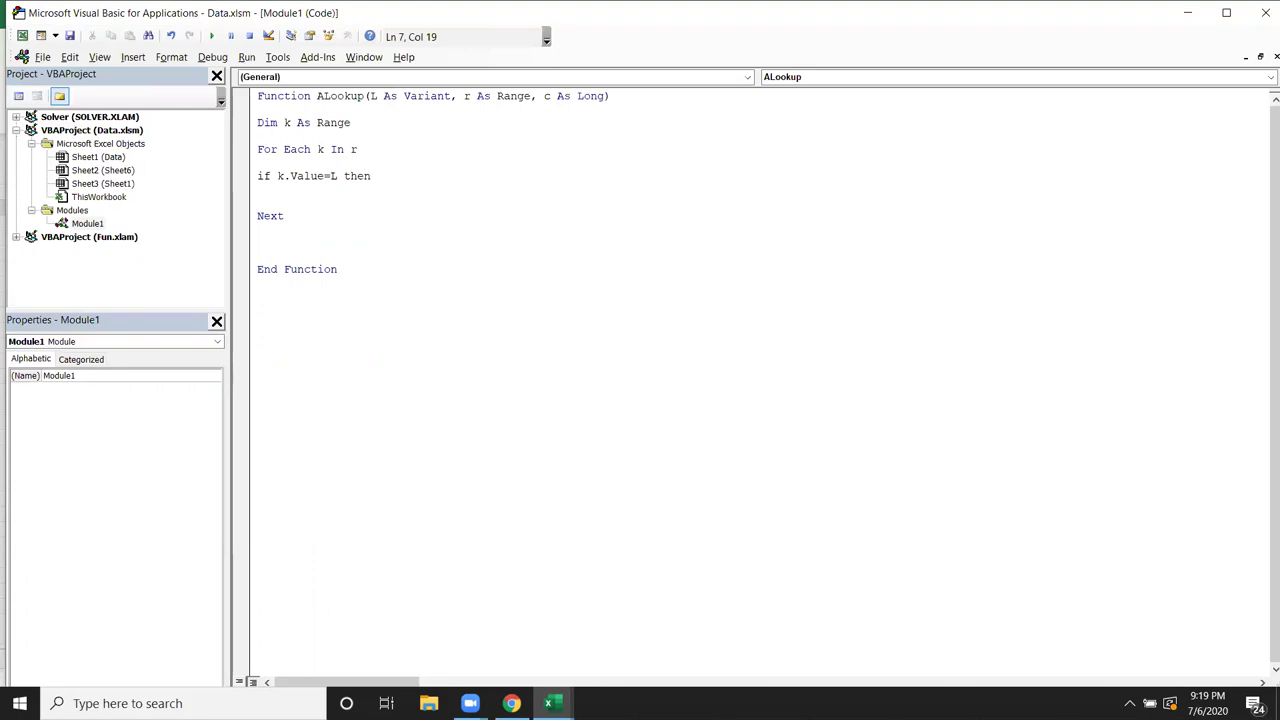
text(offse)
key(BackSpace)
key(BackSpace)
key(BackSpace)
key(BackSpace)
key(BackSpace)
click(262, 137)
- Declare Dim p As Variant and write p = k.Offset(0, c).Value after Then
text(dim p as v)
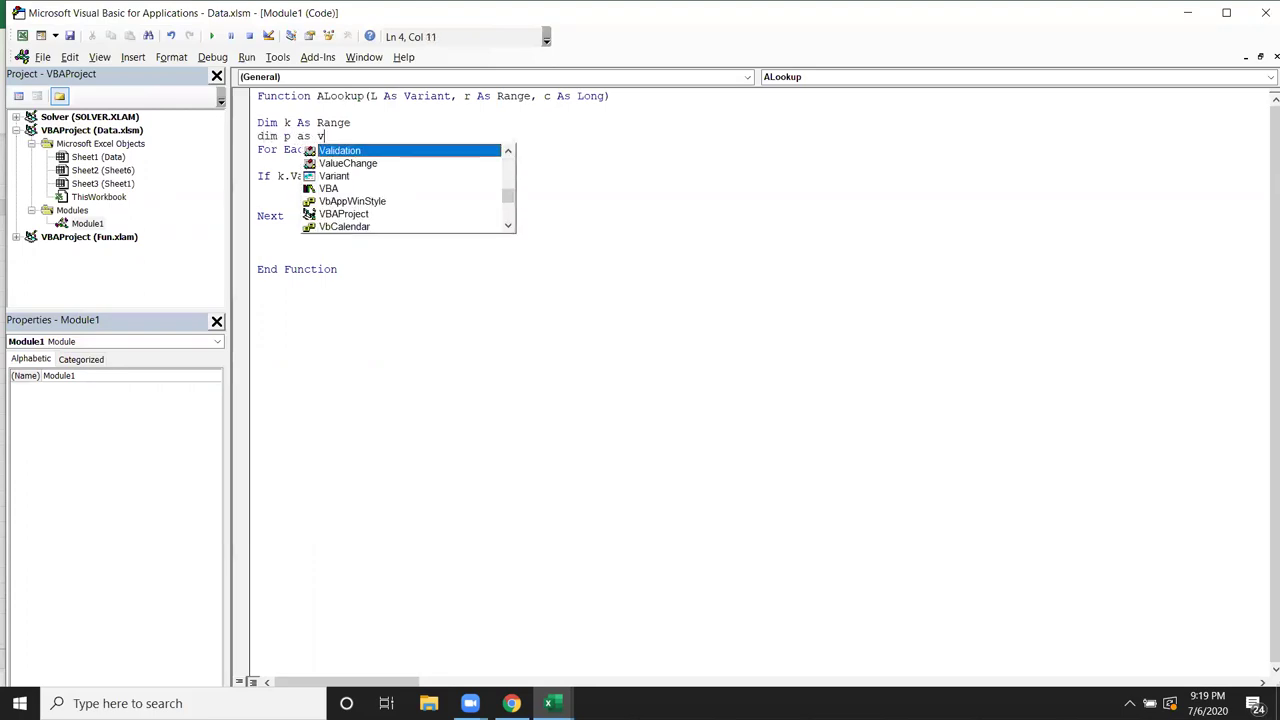
text(er)
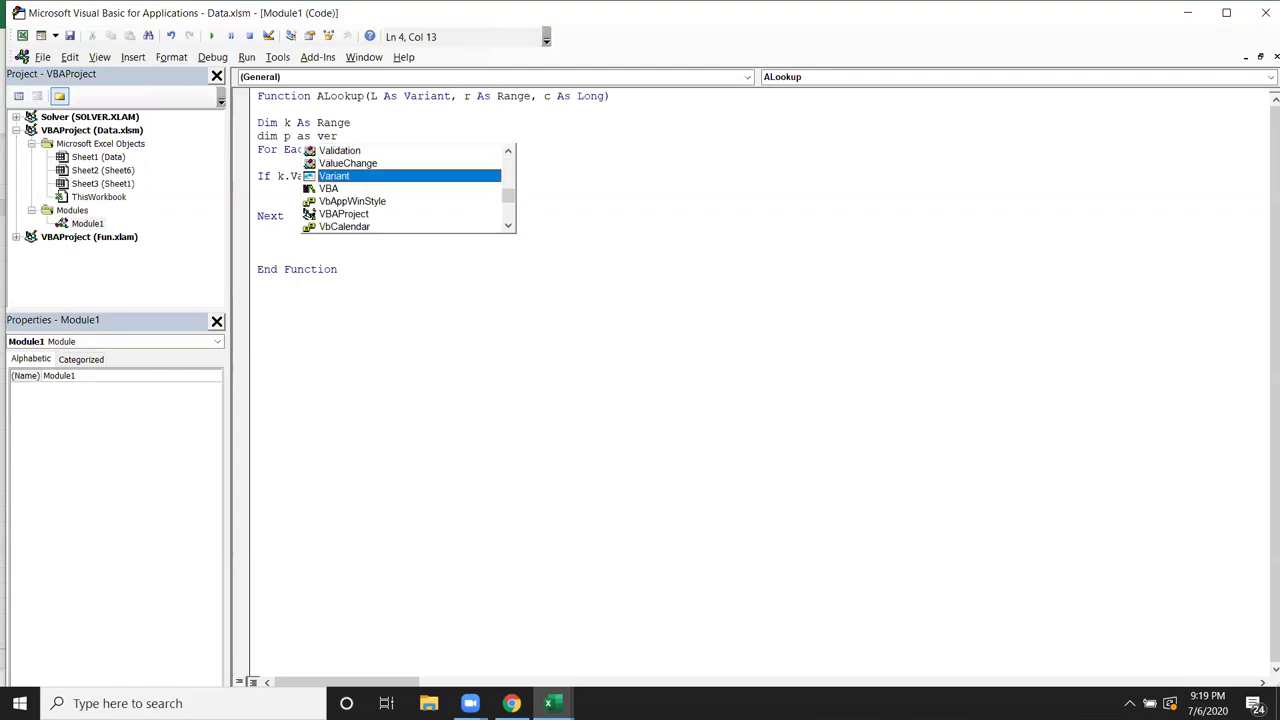
key(Tab)
click(392, 178)
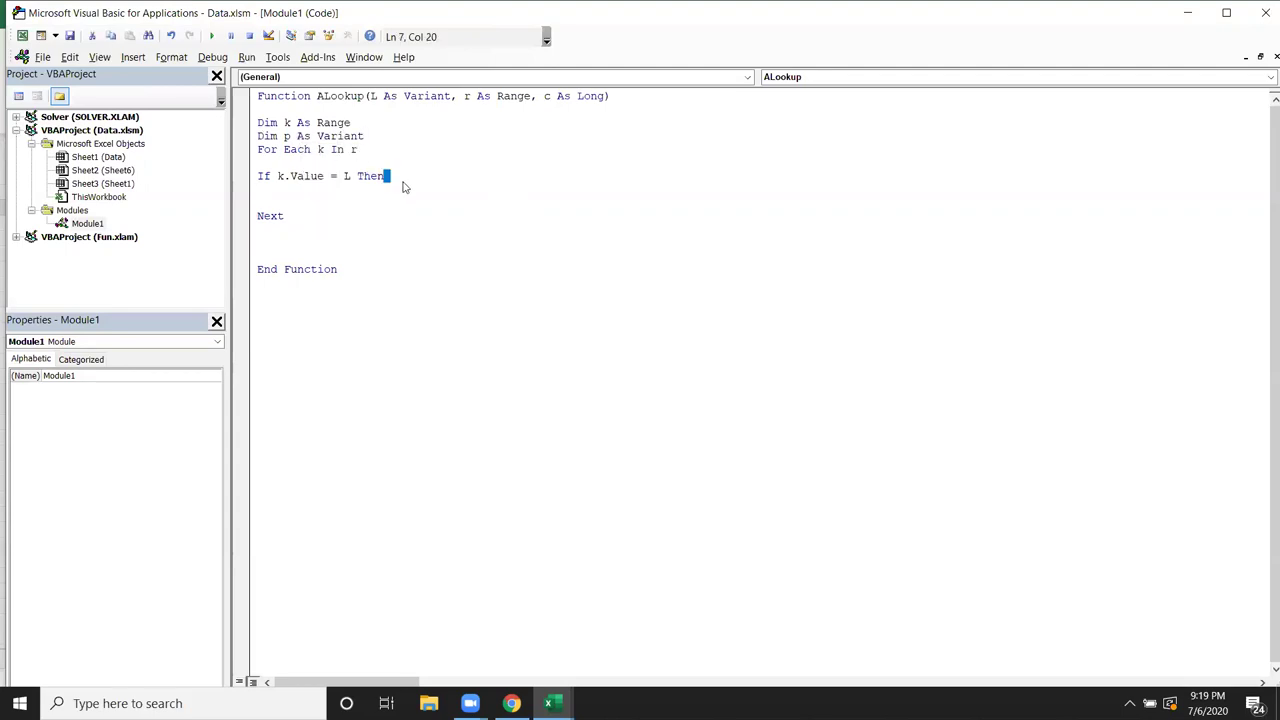
key(Delete)
text(p=)
text(offset)
key(BackSpace)
key(BackSpace)
key(BackSpace)
key(BackSpace)
key(BackSpace)
key(BackSpace)
text(k.of)
key(Tab)
text((0,)
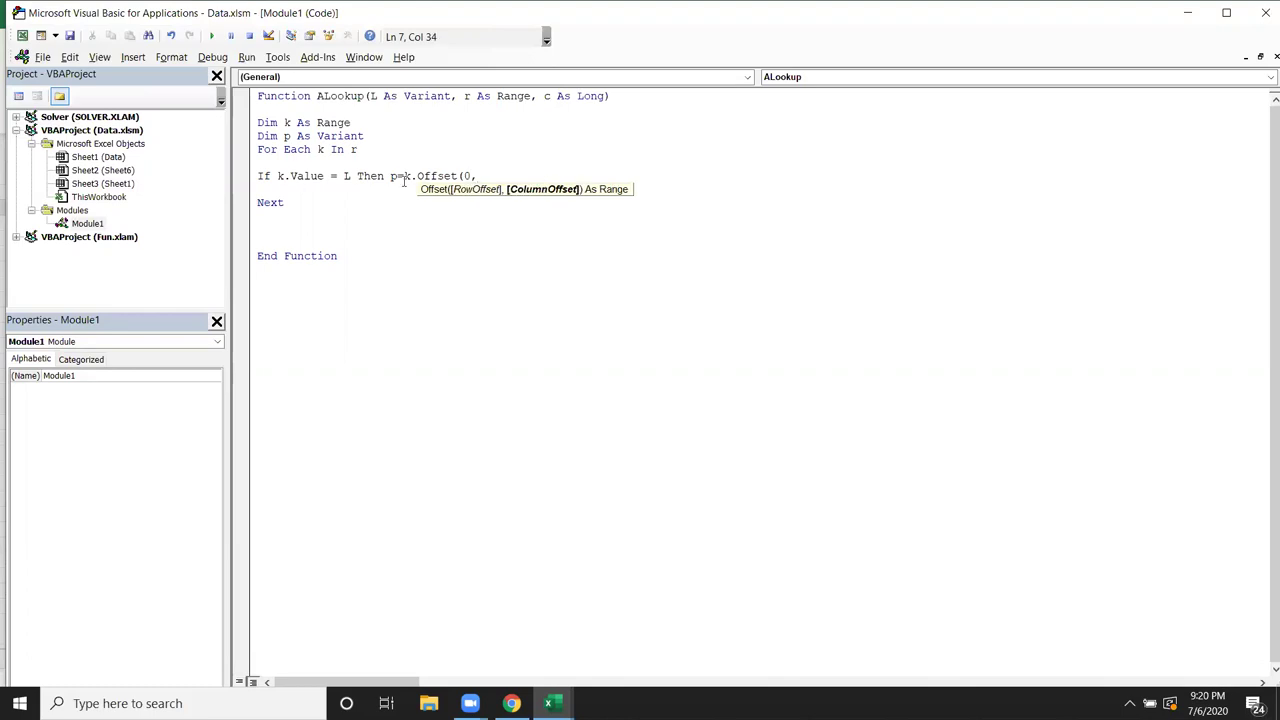
text(c))
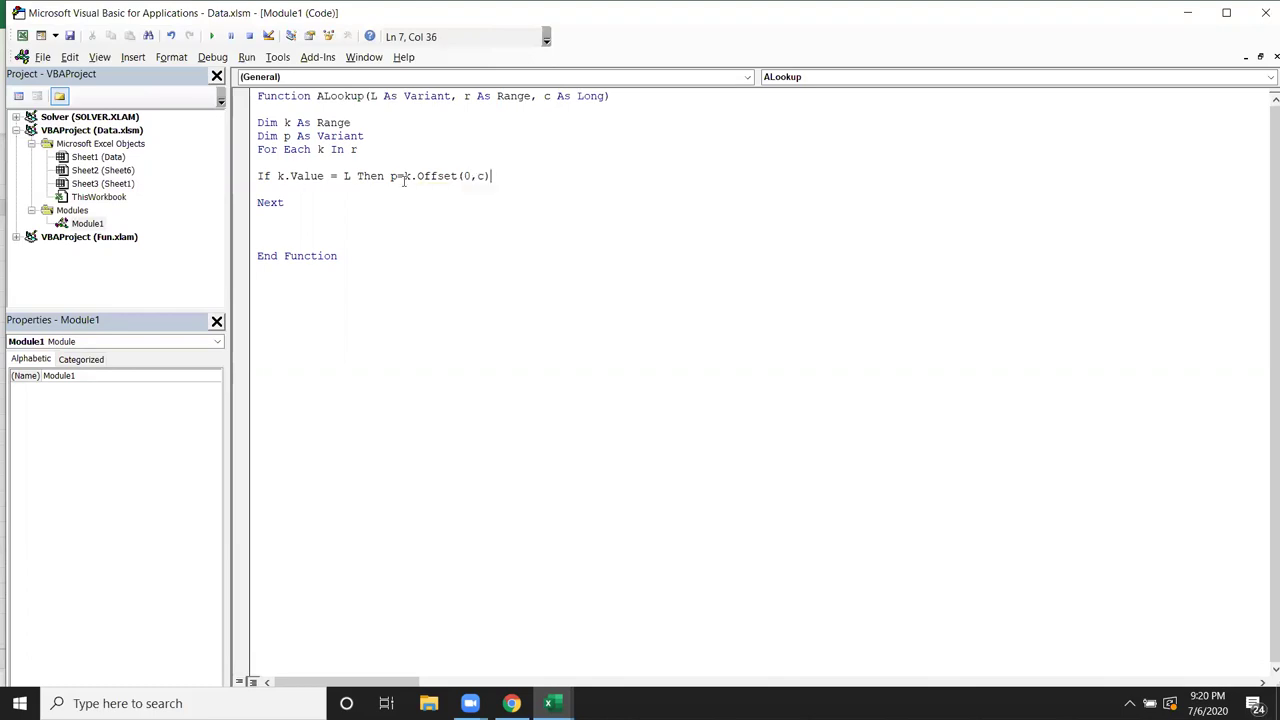
text(.v)
key(Tab)
- Move the assignment onto its own line as ALookup = k.Offset(0, c).Value, followed by Exit Function
key(Down)
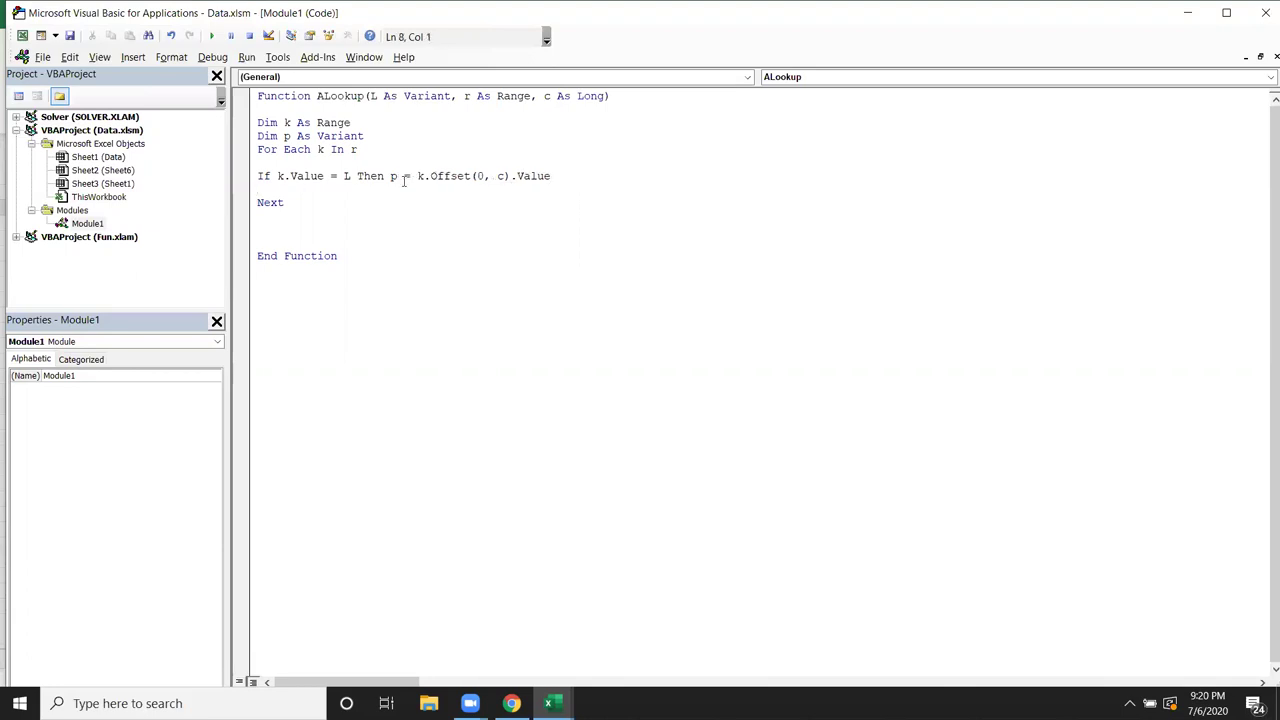
key(Return)
key(Up)
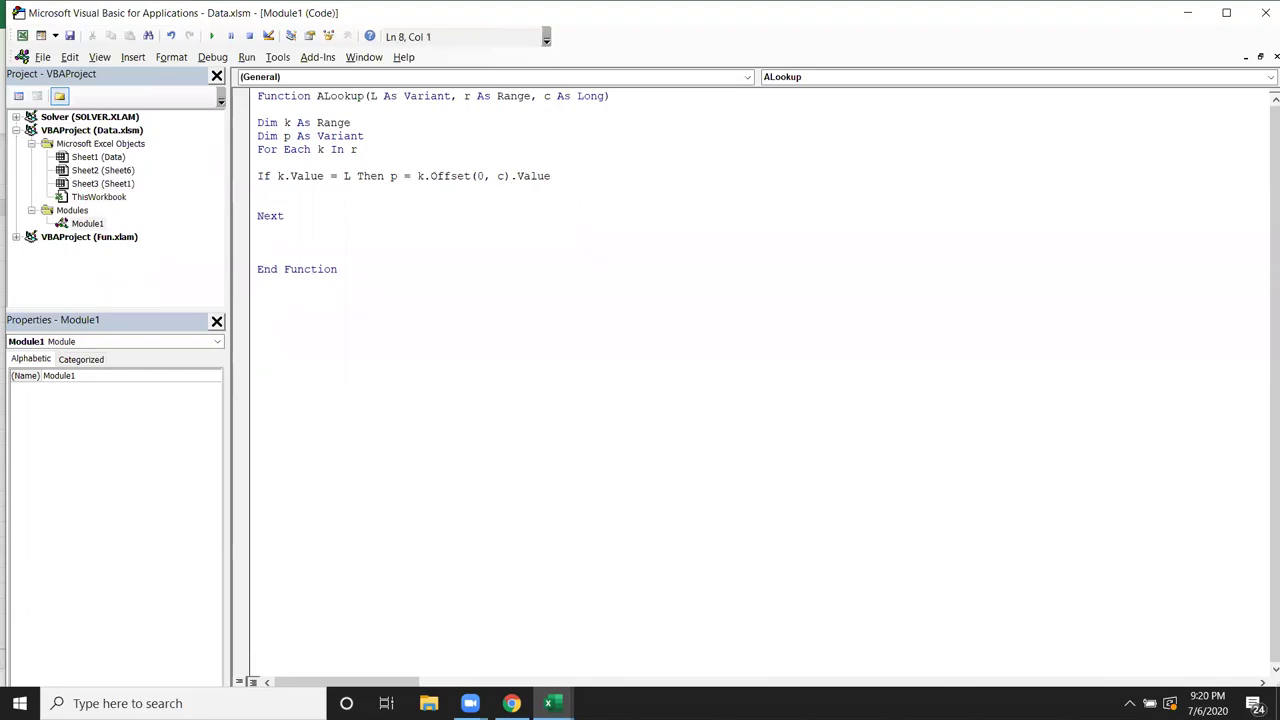
click(415, 176)
key(Return)
key(Return)
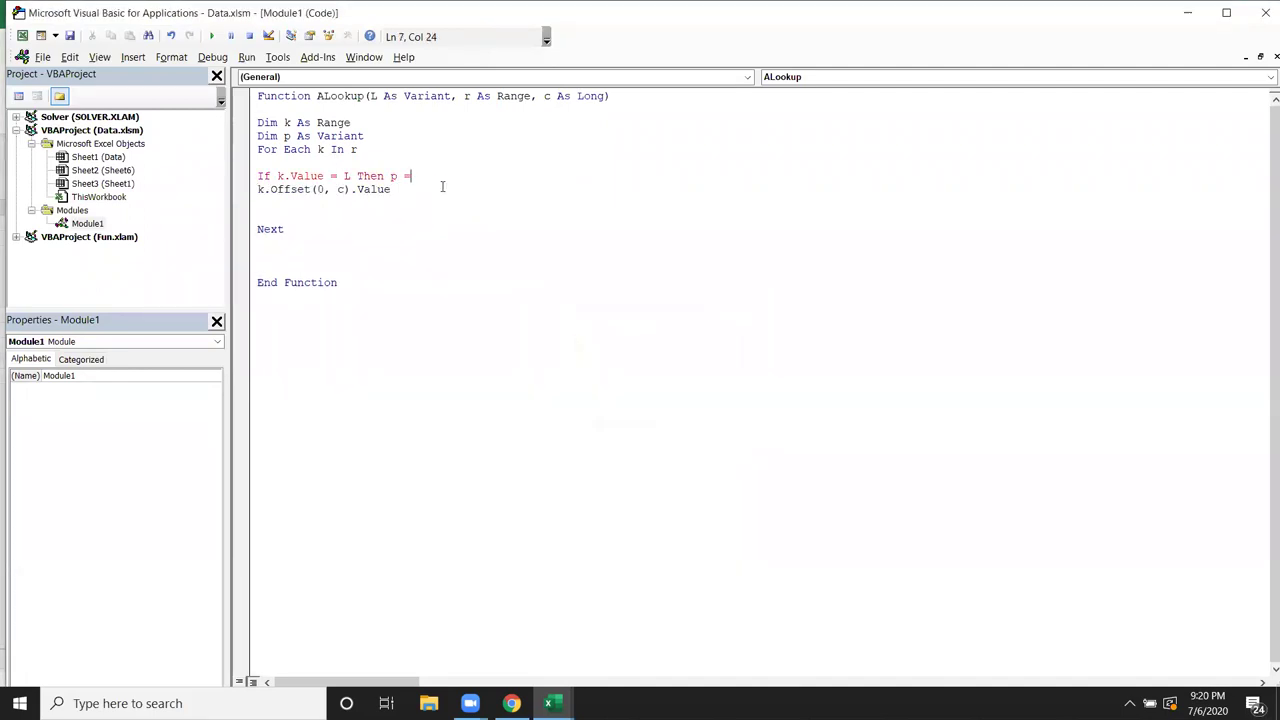
key(Delete)
key(Left)
key(Left)
key(Left)
key(Return)
key(Down)
text(exit function)
key(Return)
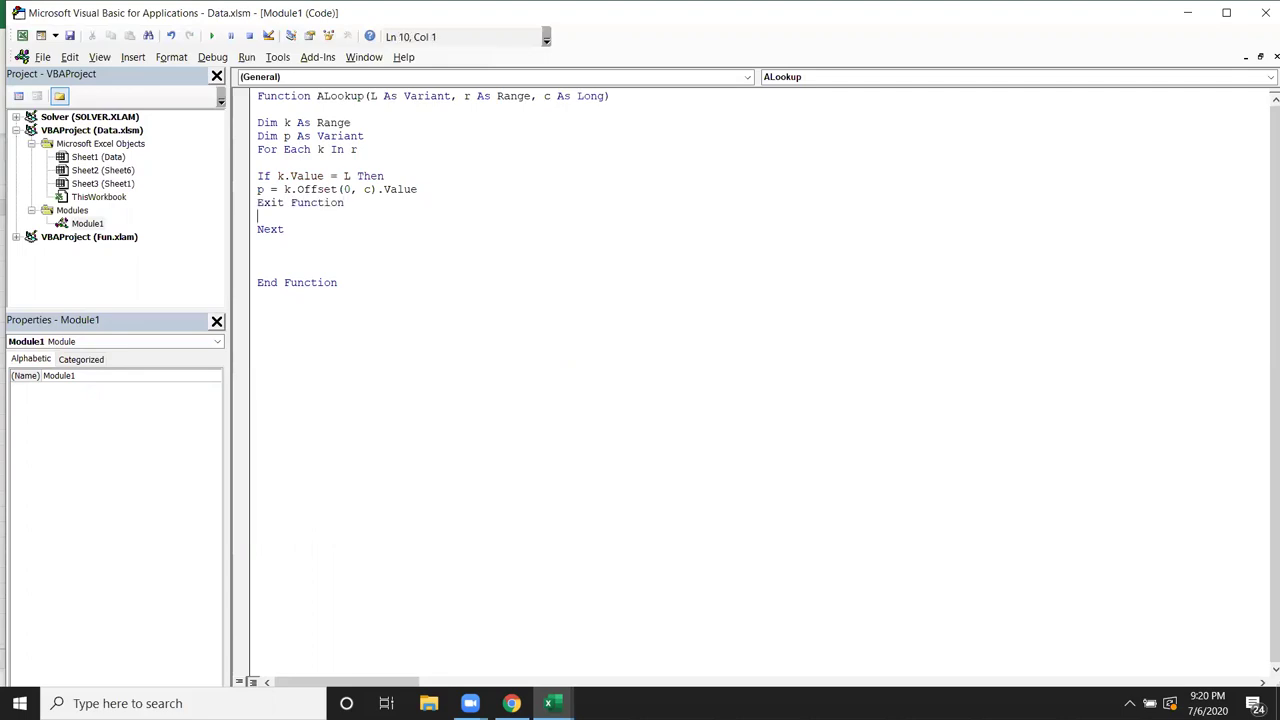
key(Delete)
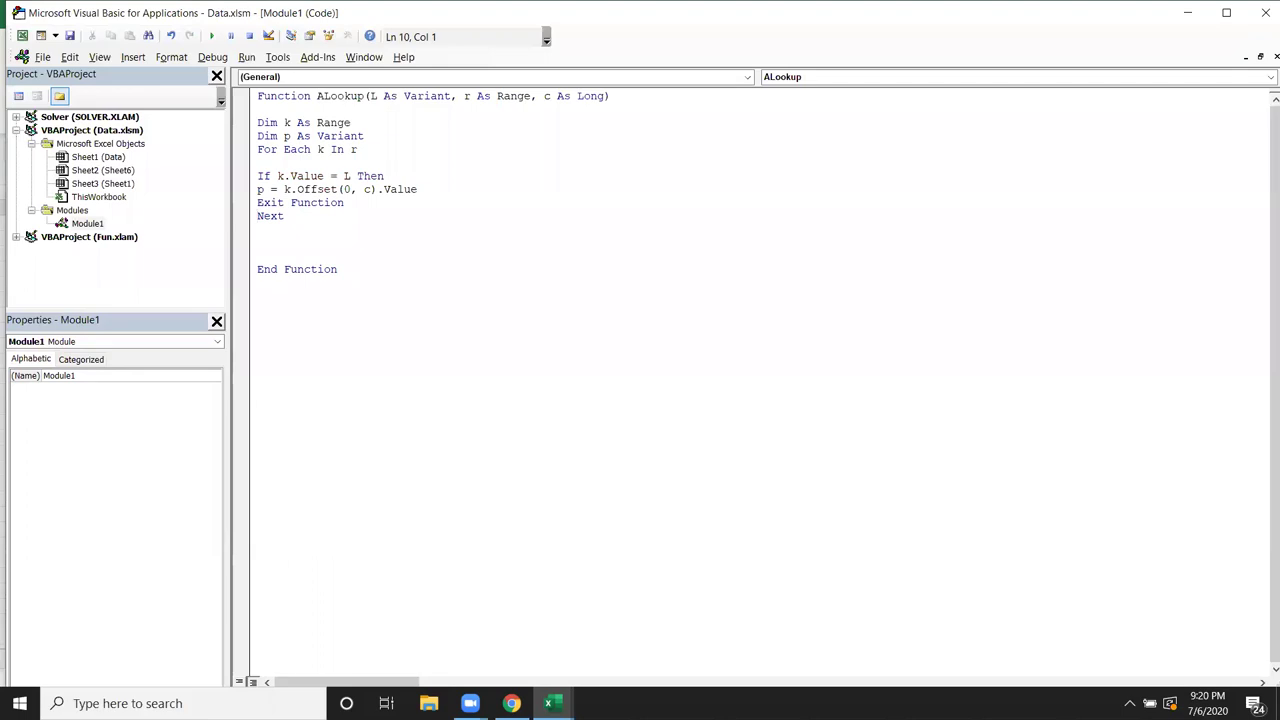
key(Up)
key(Up)
key(Delete)
text(ALookup)
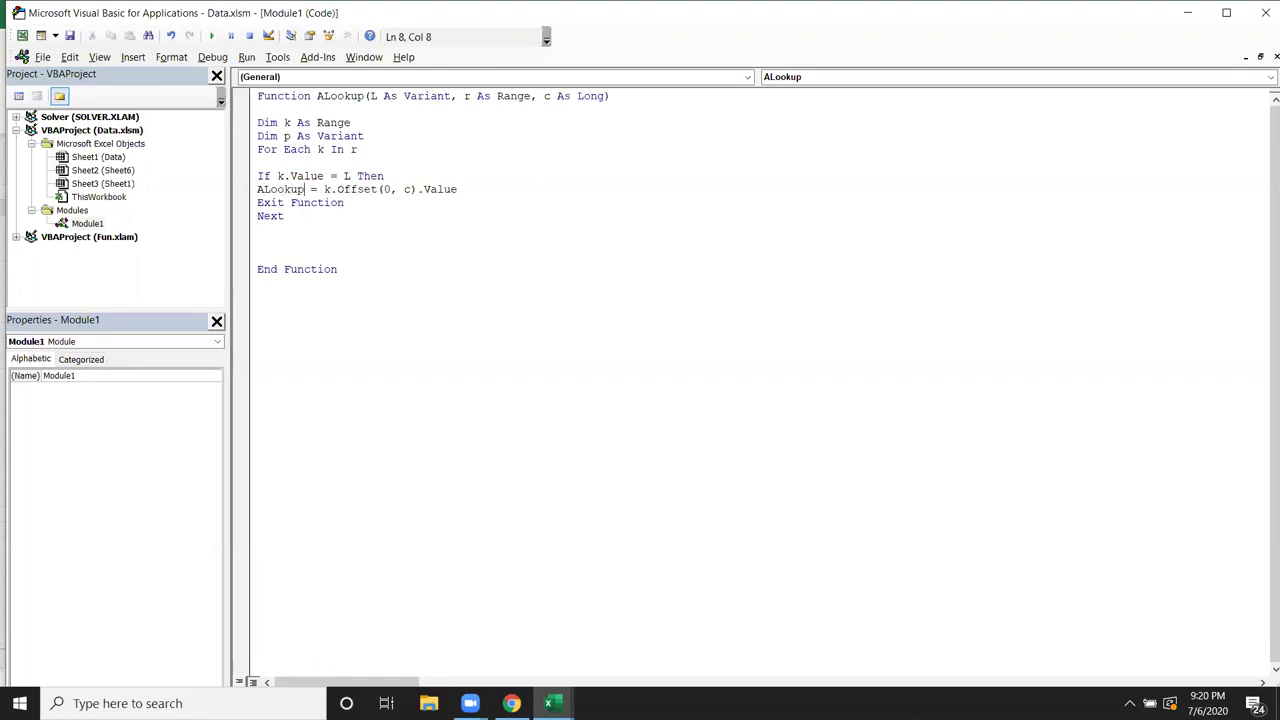
- Delete the Dim p As Variant line from ALookup and switch back to Sheet1
click(402, 237)
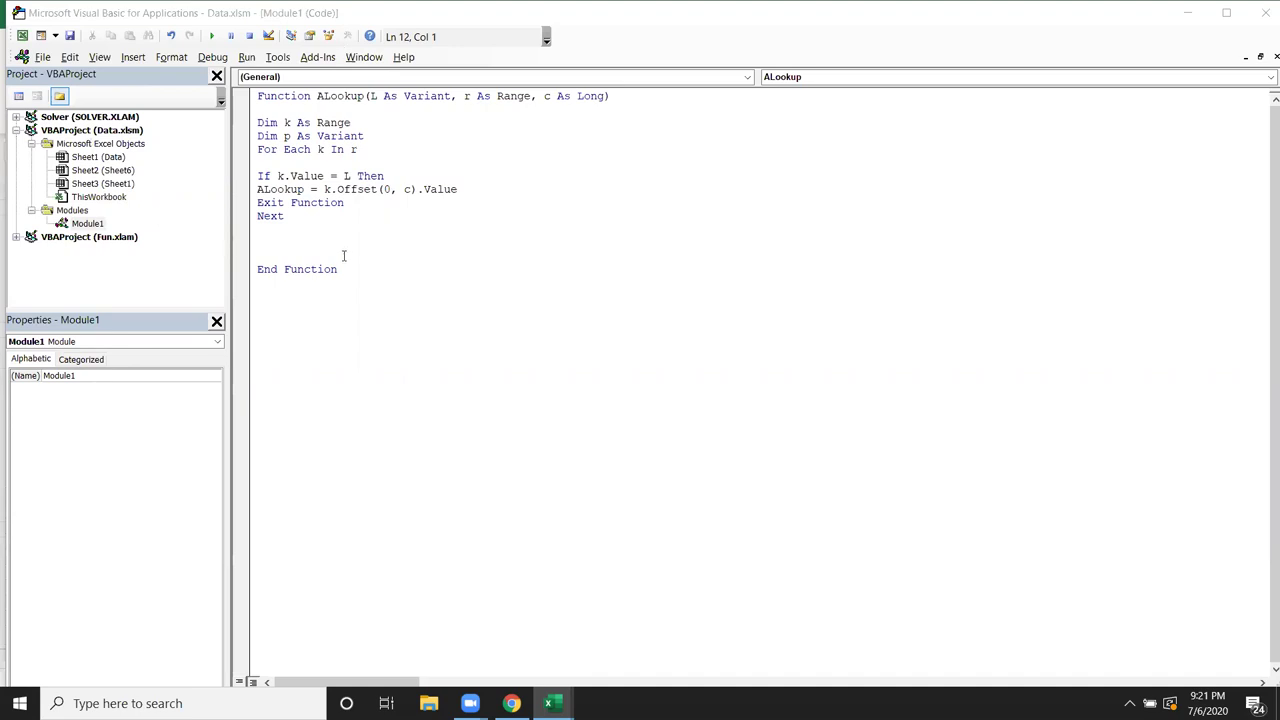
click(290, 189)
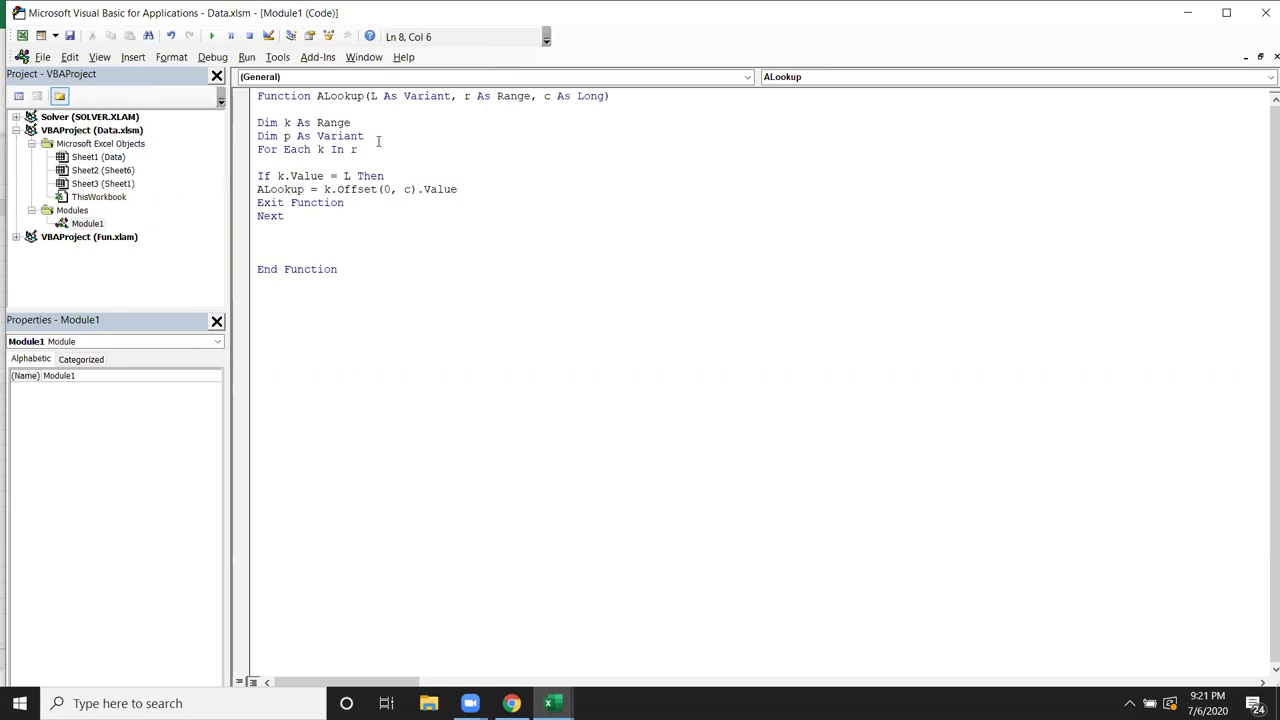
drag(378, 141, 245, 139)
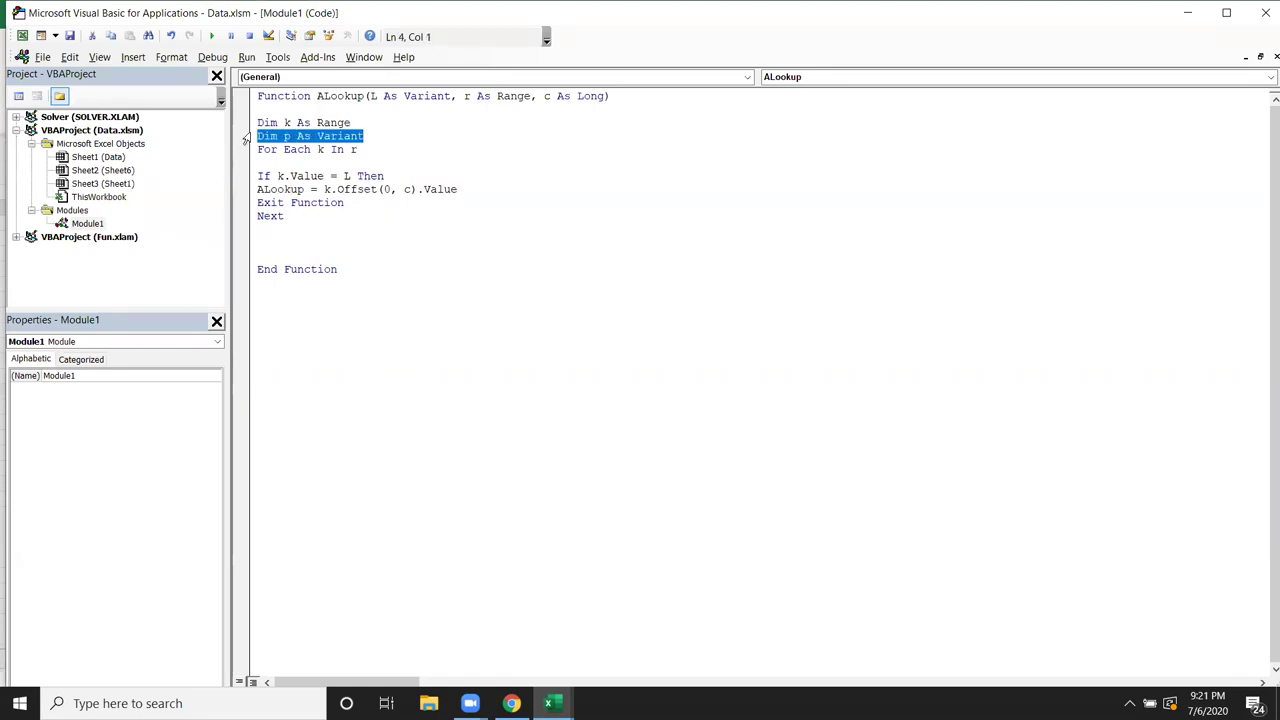
key(Delete)
click(361, 231)
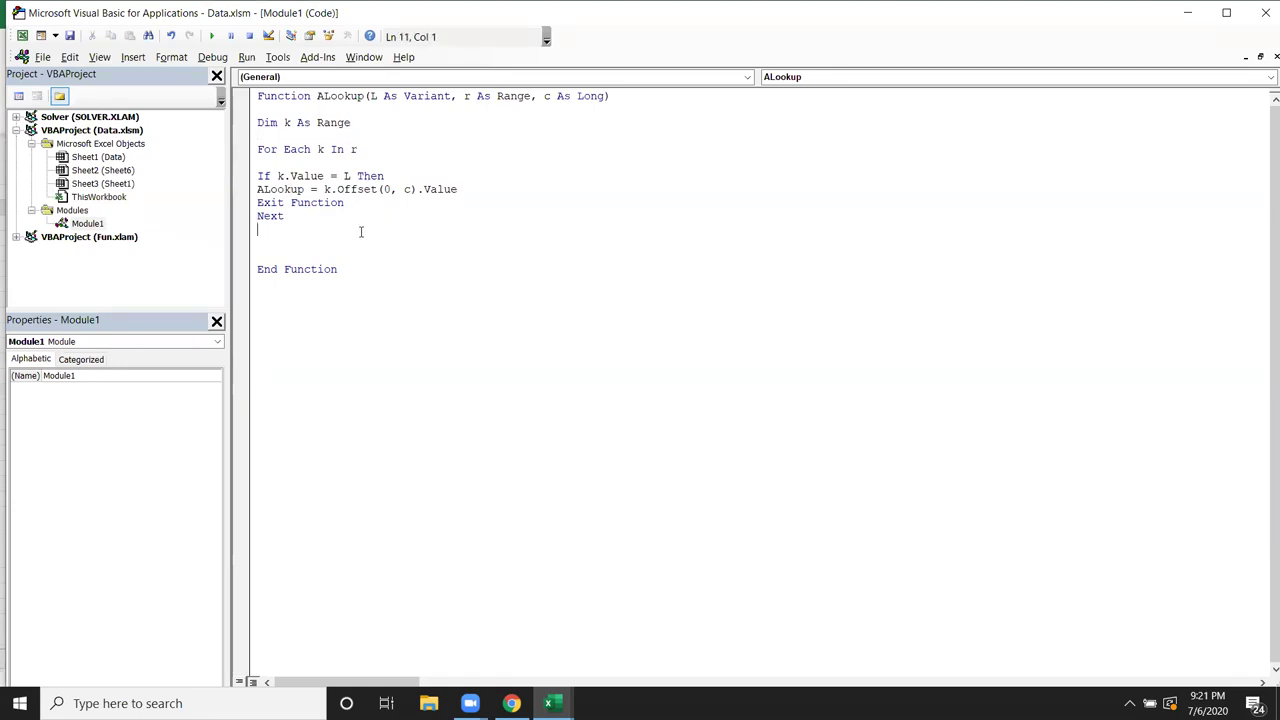
key(alt+Tab)
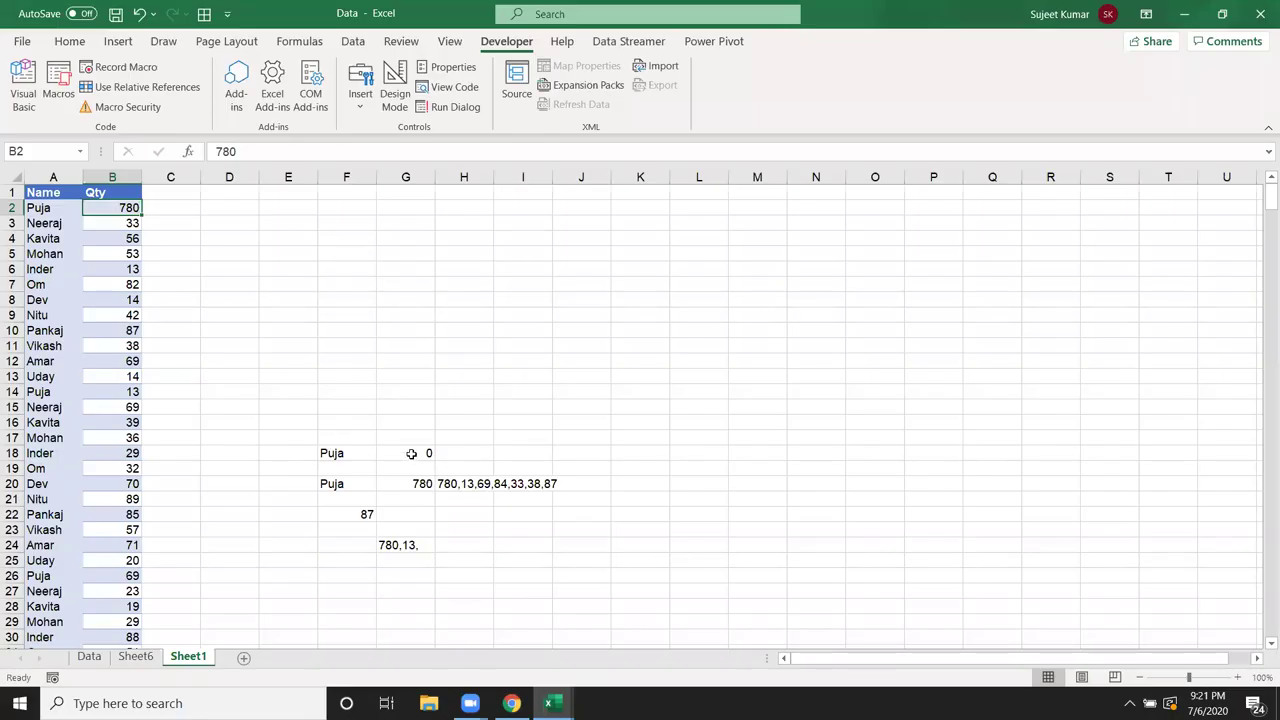
- Re-enter G18's formula to test, hit the Next without For error, and try Next r
double_click(411, 453)
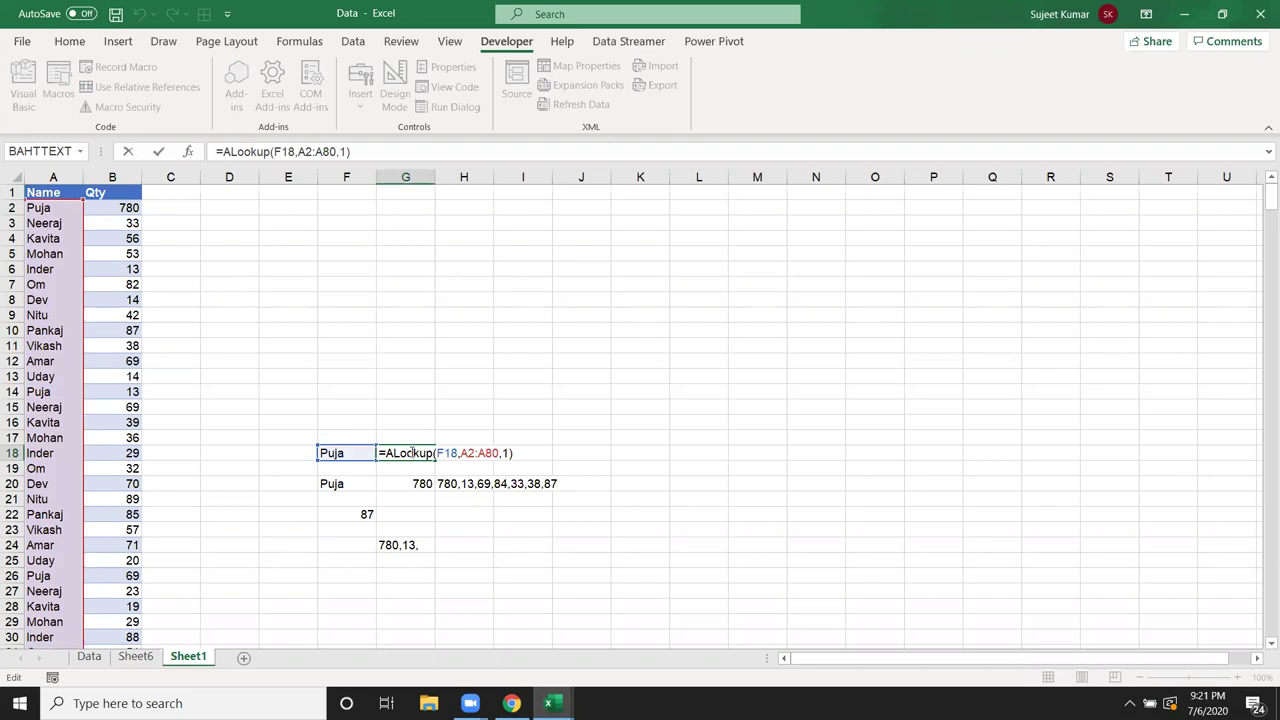
key(Return)
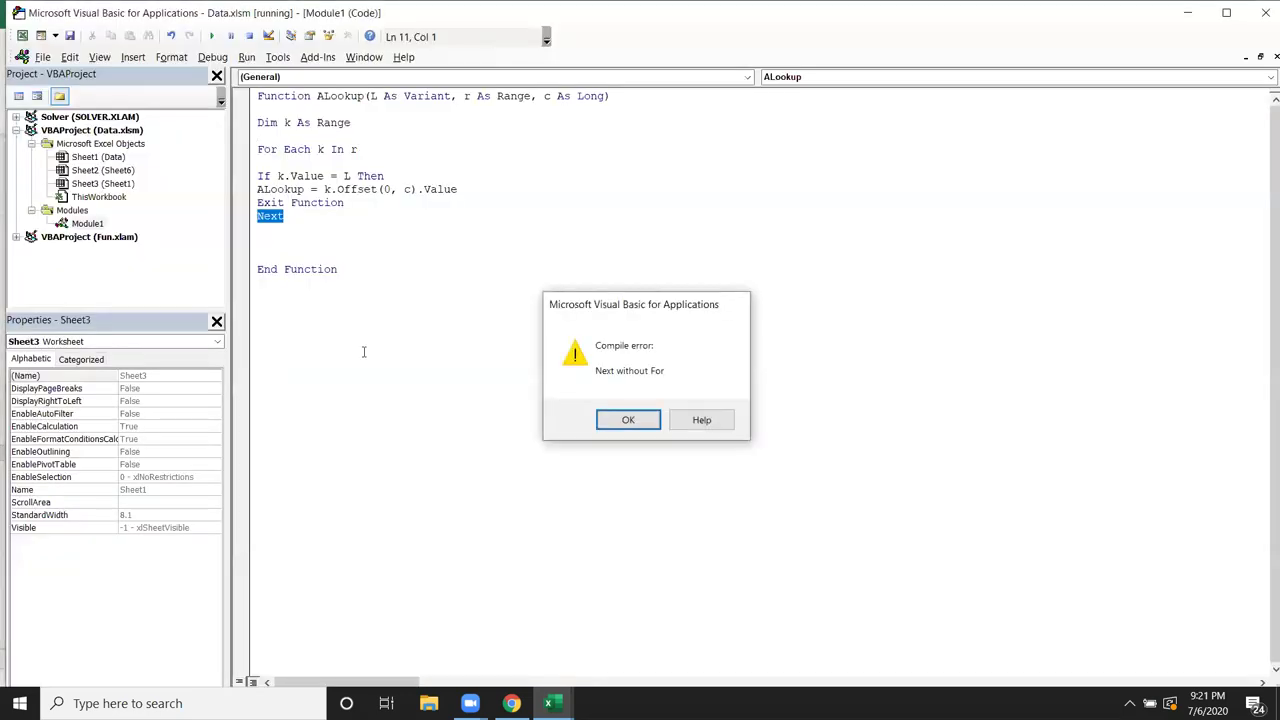
key(Return)
click(309, 210)
text(r)
key(Return)
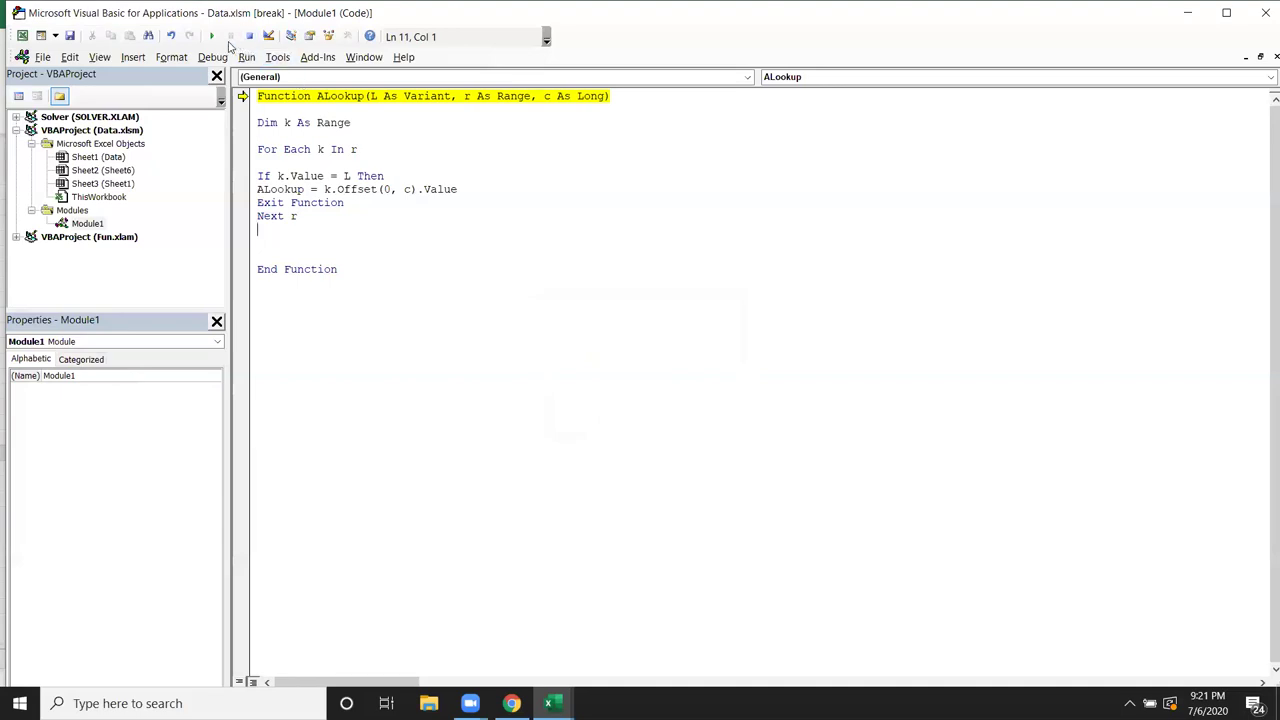
click(211, 35)
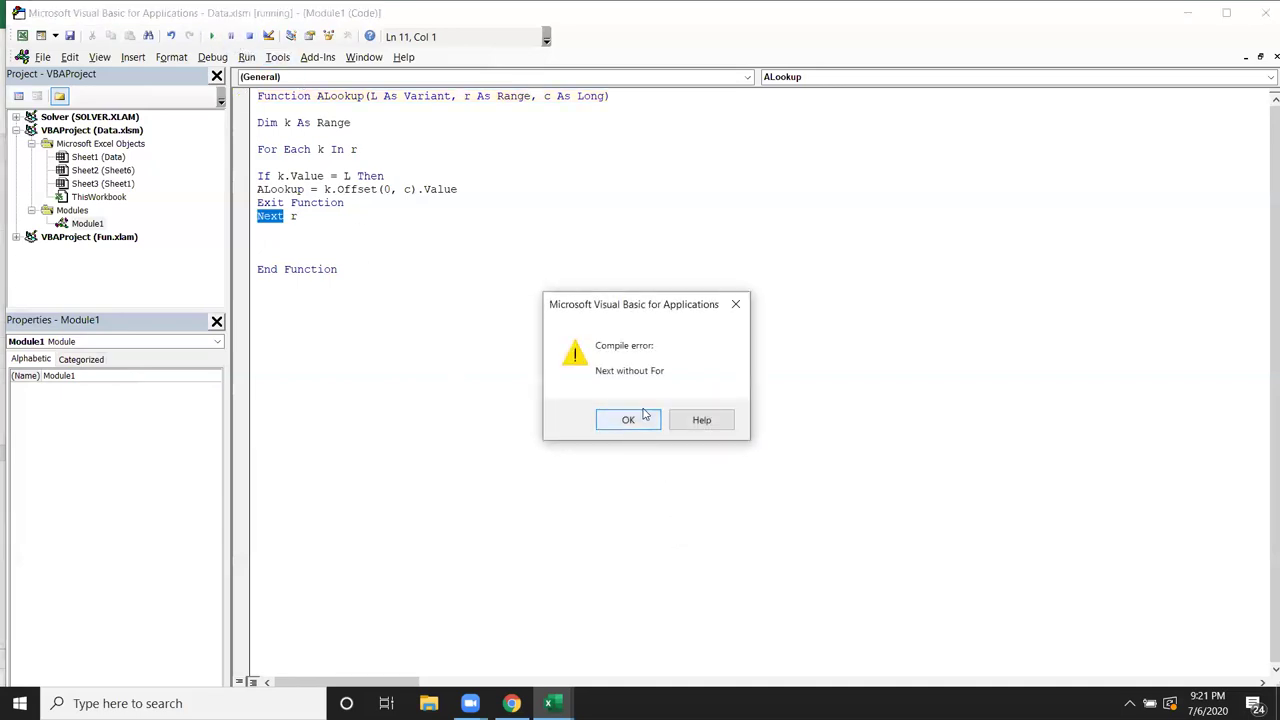
key(Return)
- Add End If after Exit Function, change Next r to Next k, and run without errors
click(350, 190)
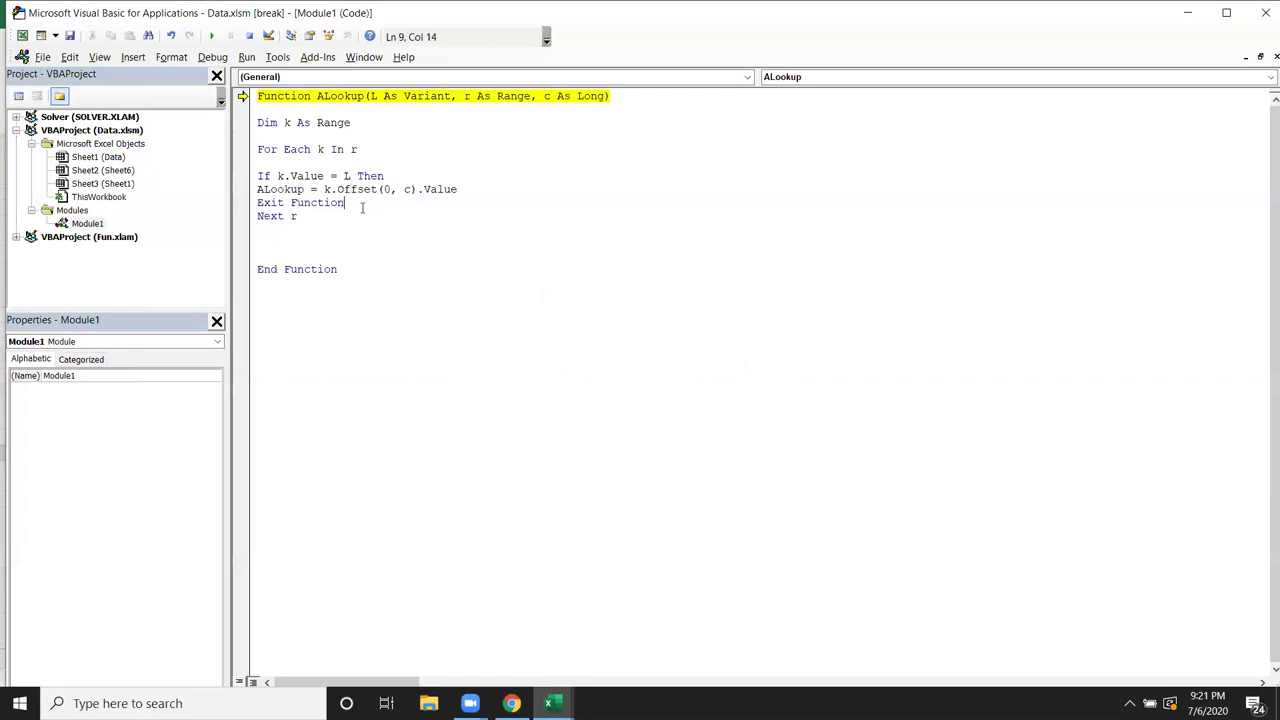
key(Return)
text(end if)
key(Down)
key(alt+F11)
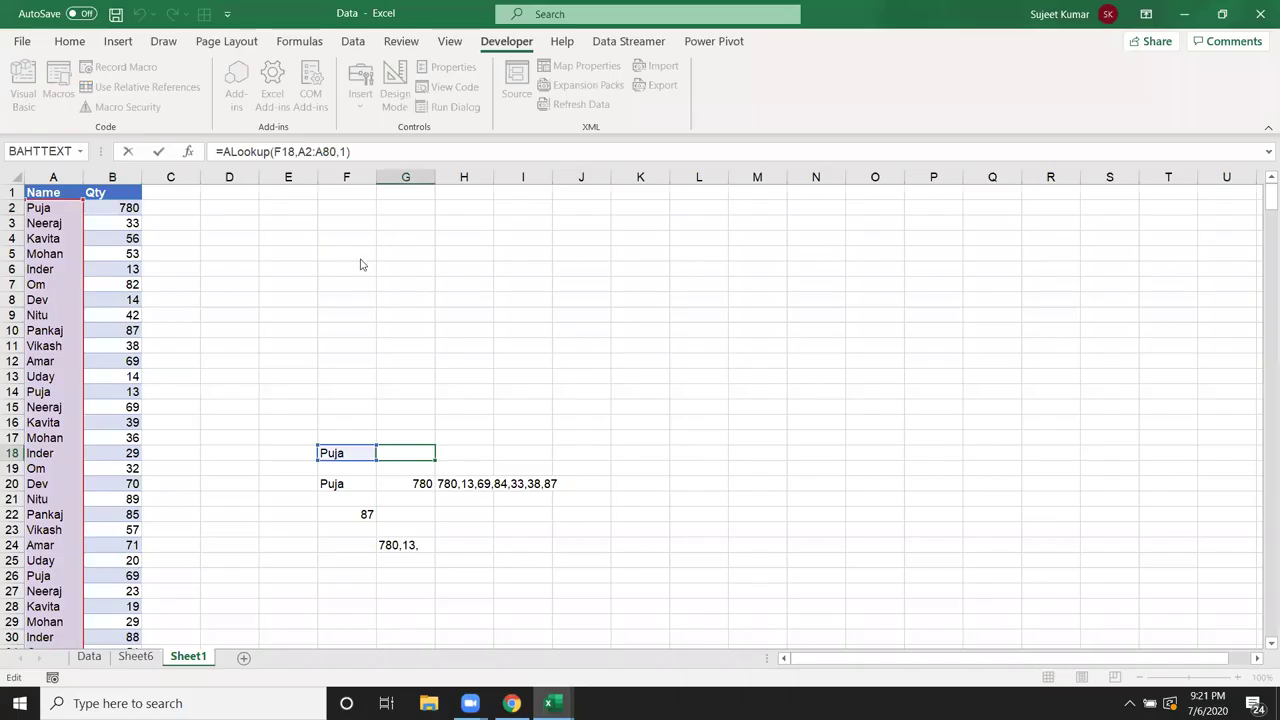
key(alt+F11)
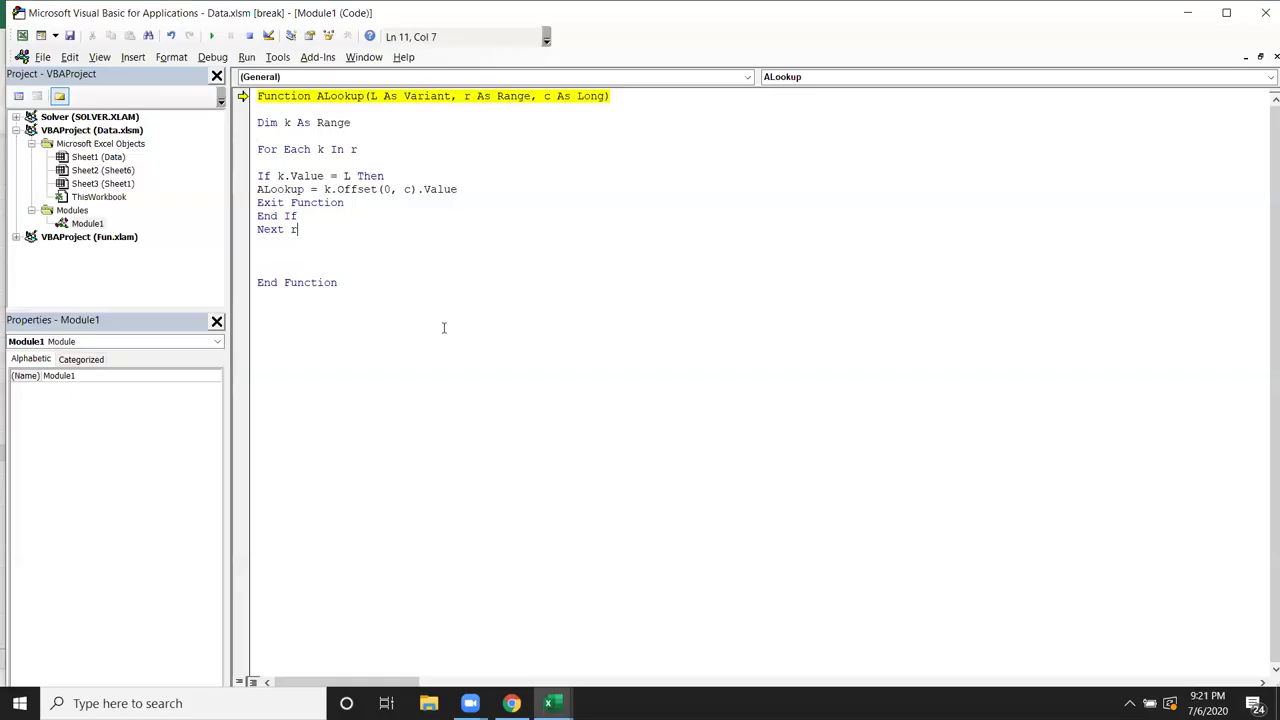
click(211, 36)
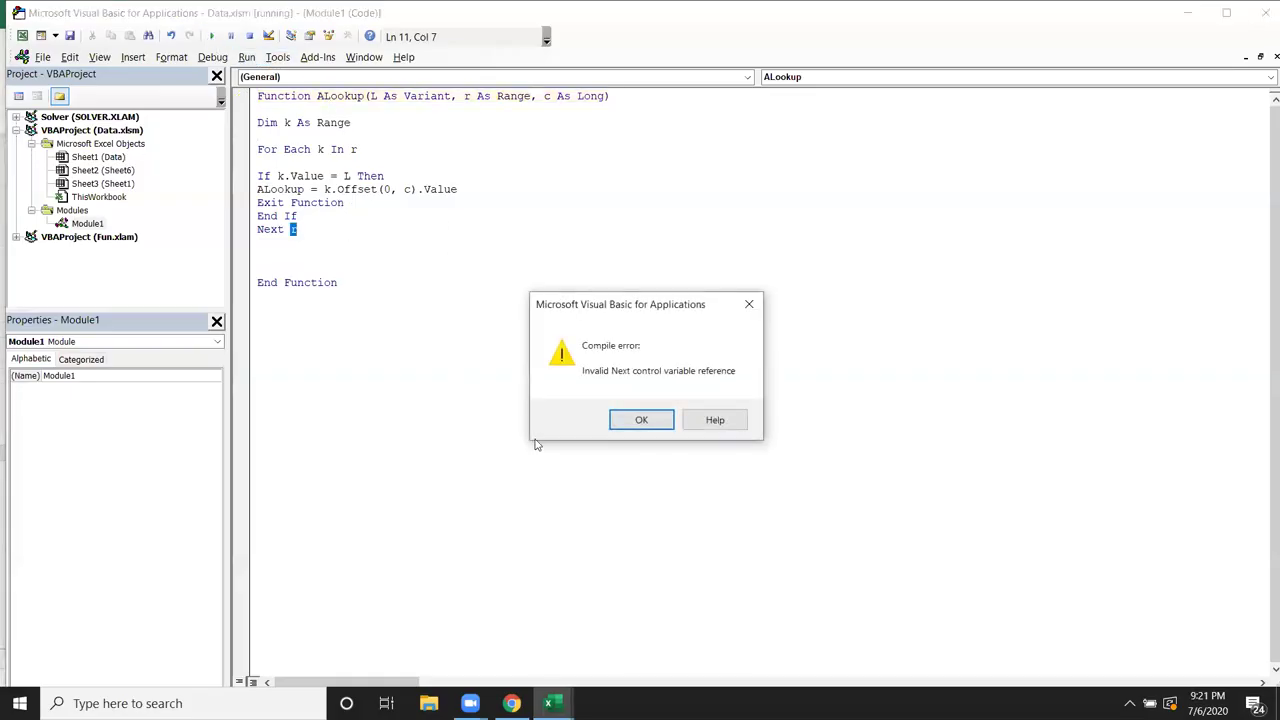
click(635, 413)
text(k)
click(503, 283)
click(409, 240)
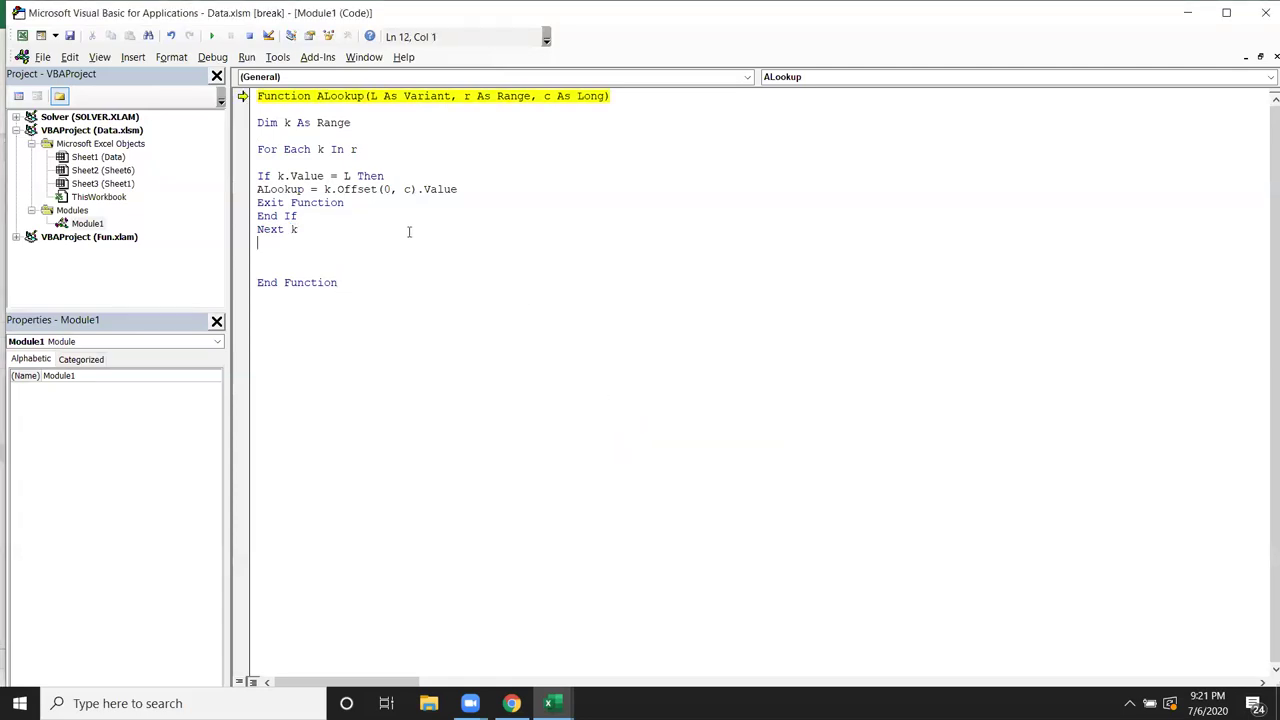
click(216, 40)
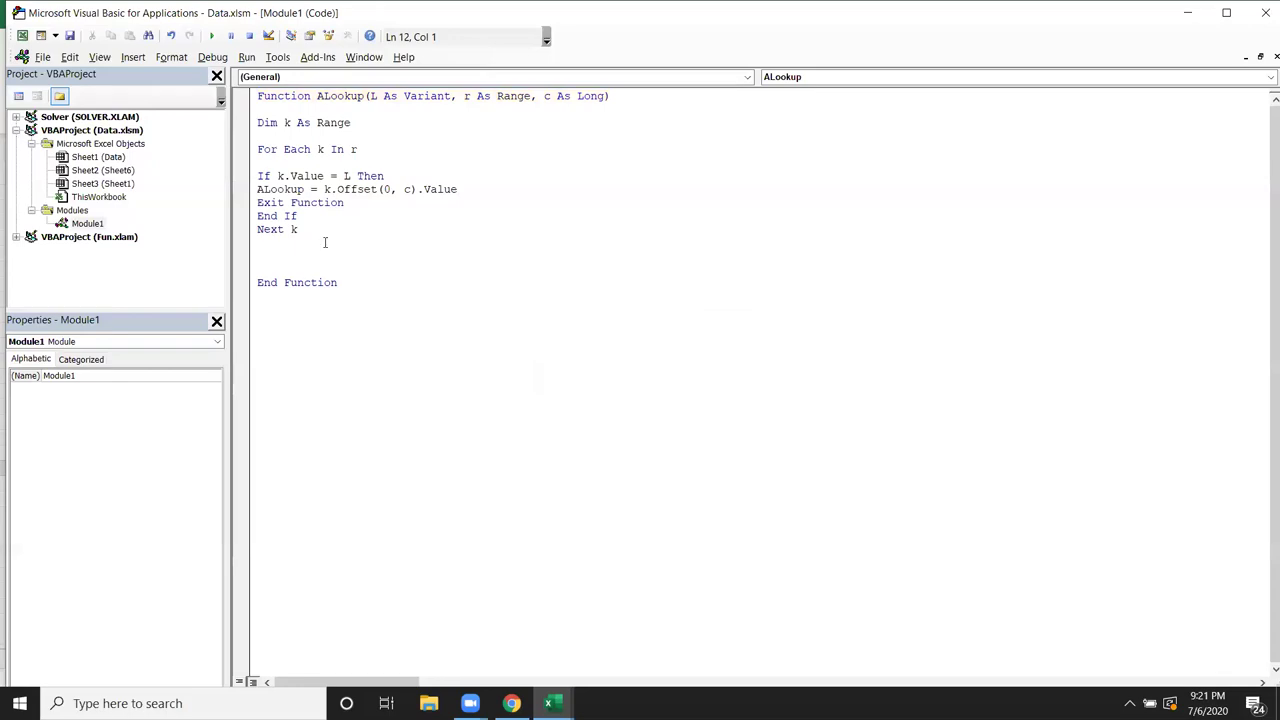
key(alt+F11)
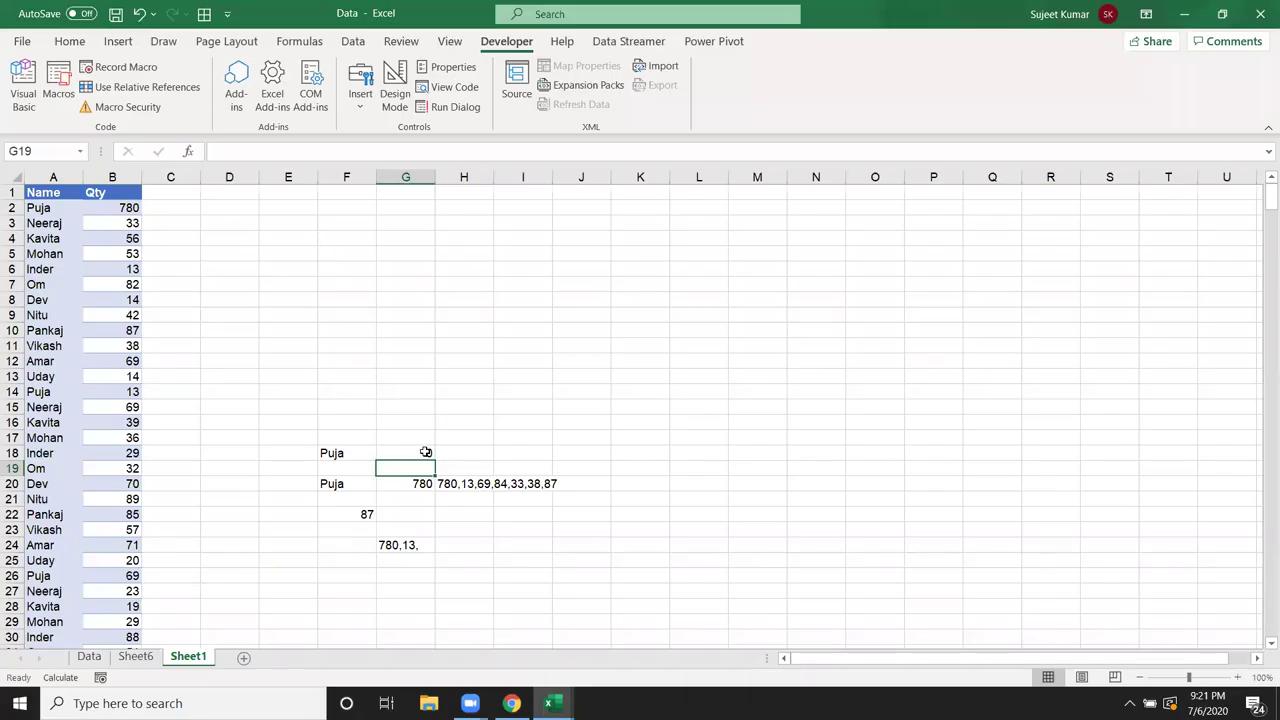
- Recalculate G18's ALookup formula so it shows 780 for Puja
double_click(425, 452)
key(Return)
drag(425, 452, 420, 467)
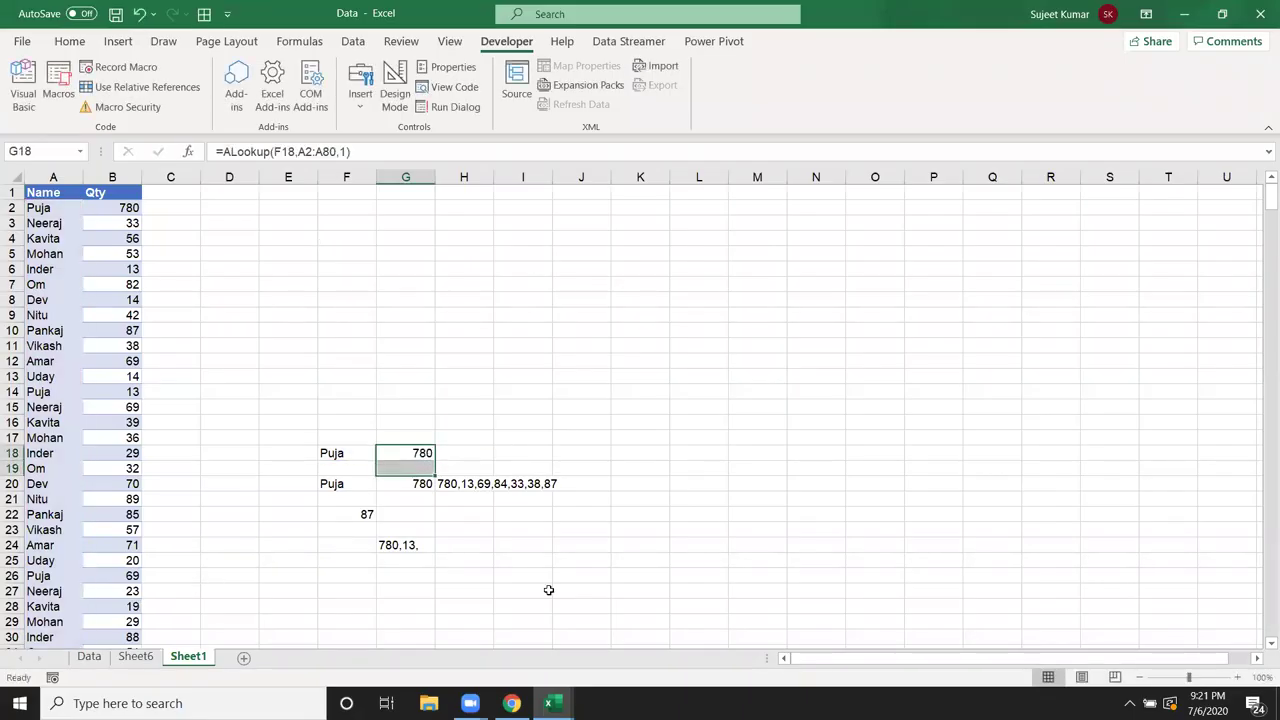
click(425, 453)
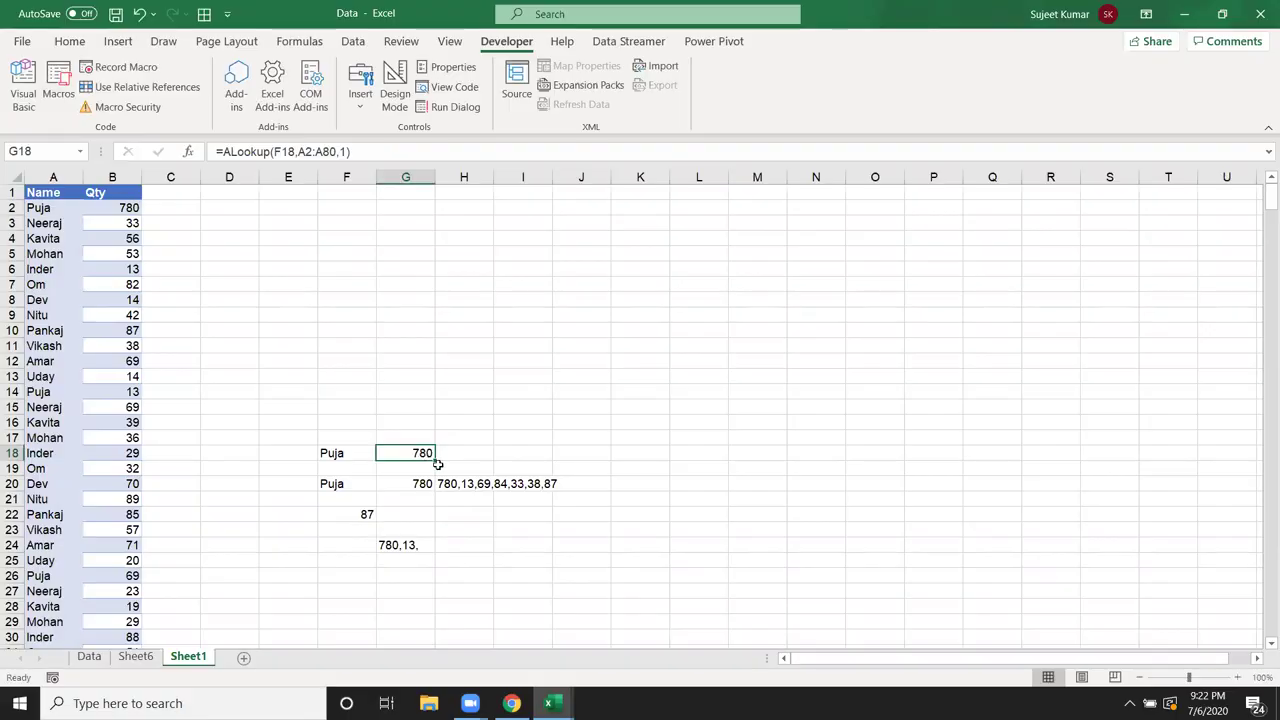
- Back in the VBA editor, review ALookup's L and c parameters
key(alt+F11)
key(alt)
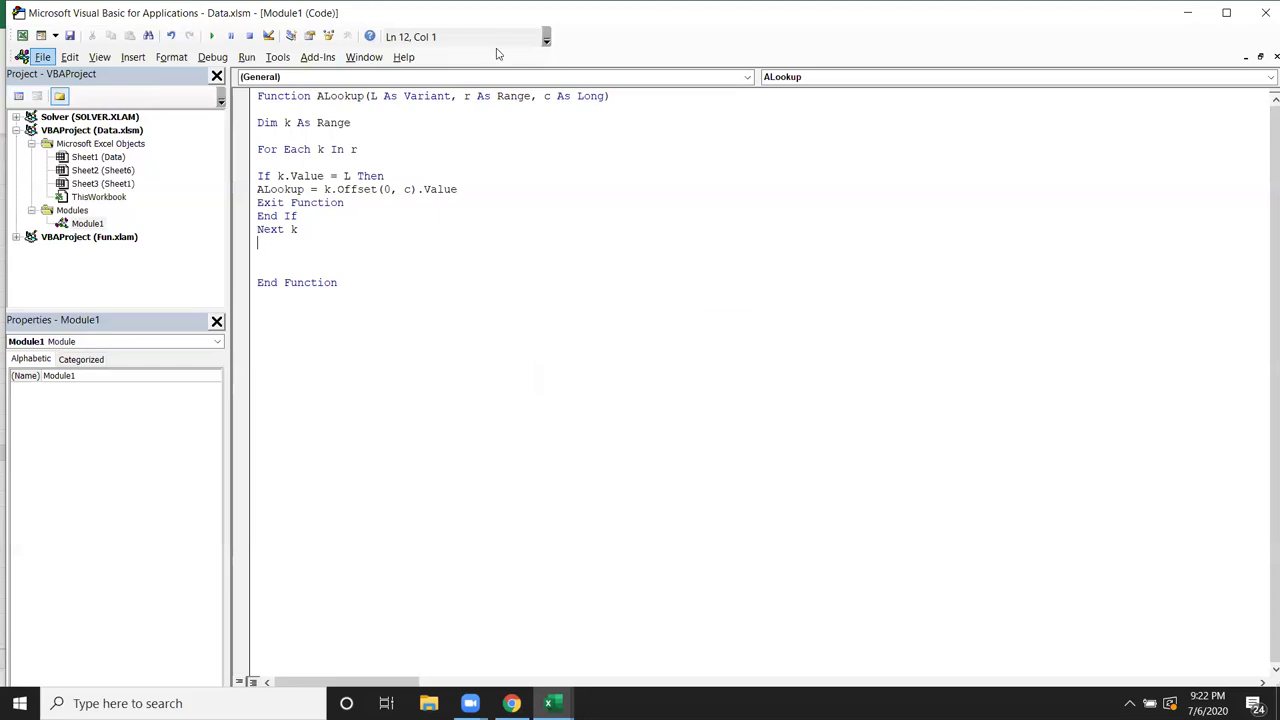
double_click(371, 96)
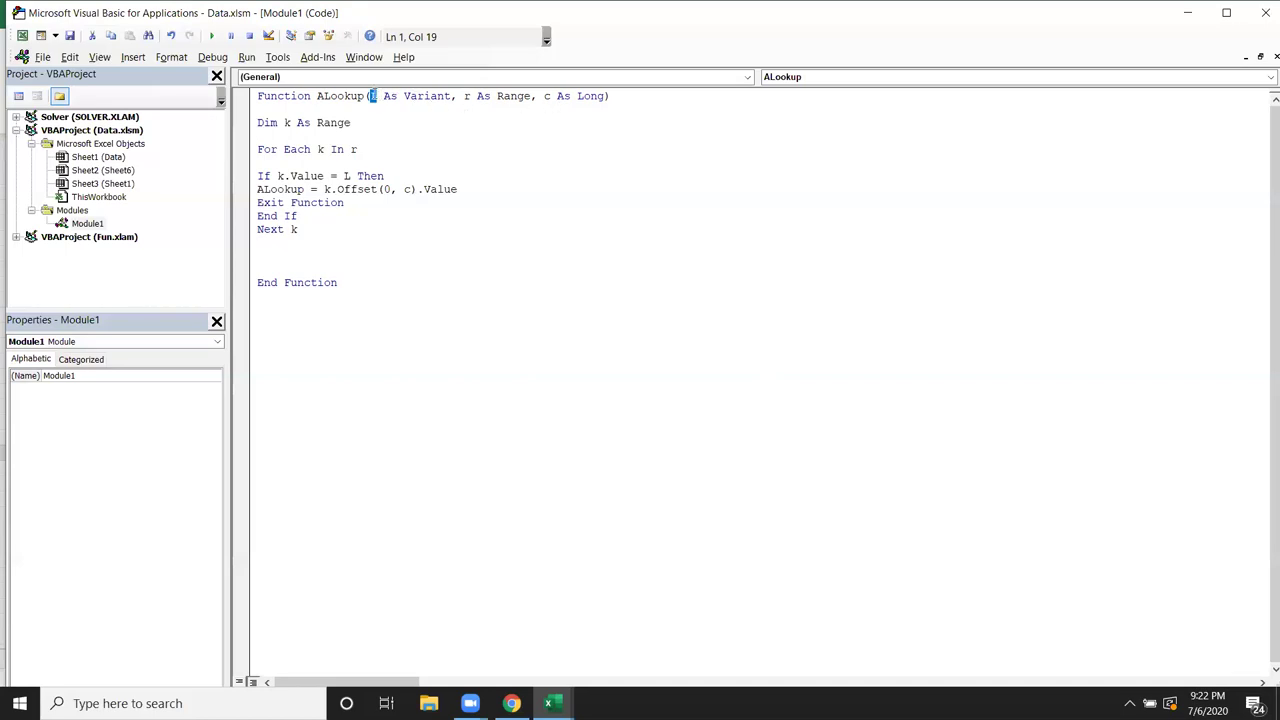
key(alt+F11)
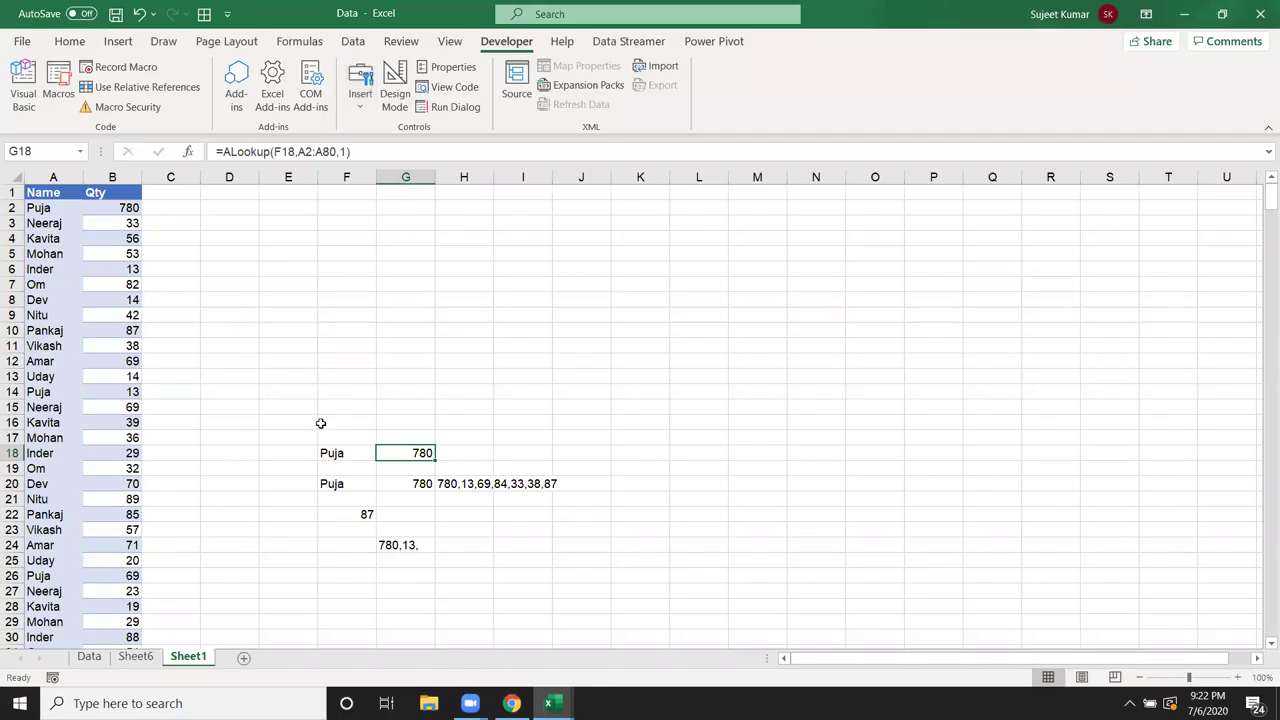
key(alt+F11)
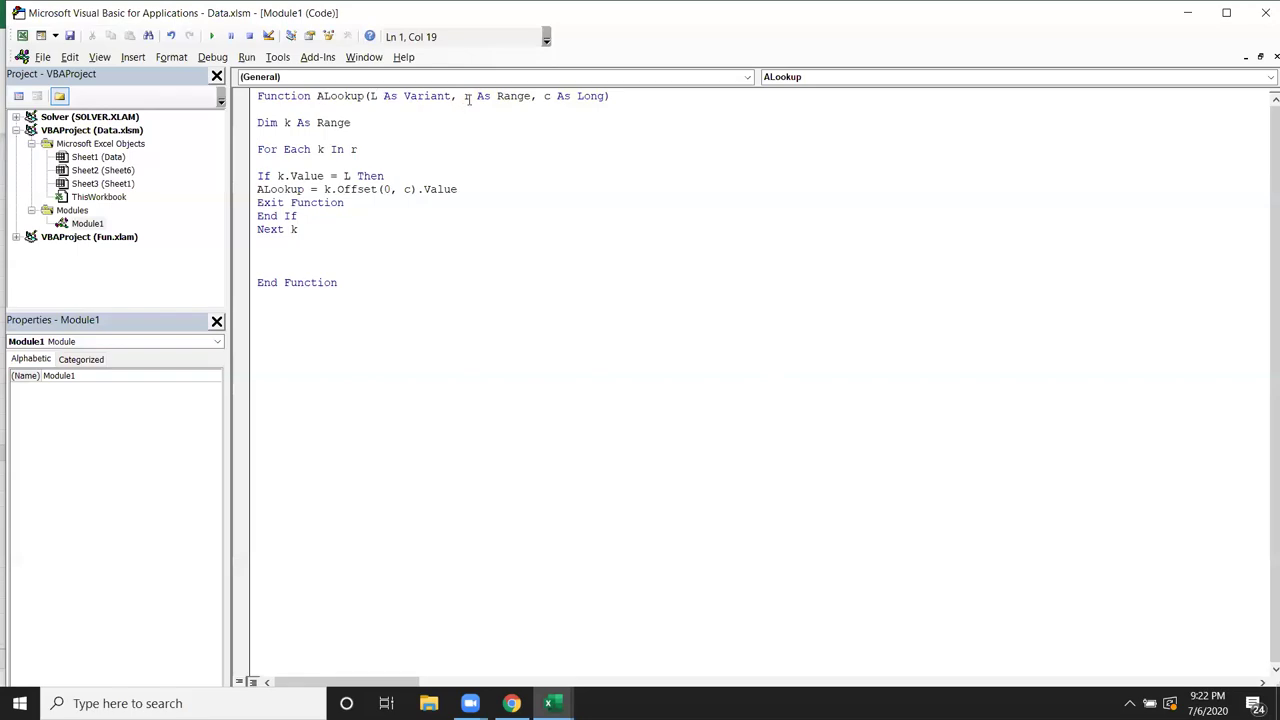
key(alt+F11)
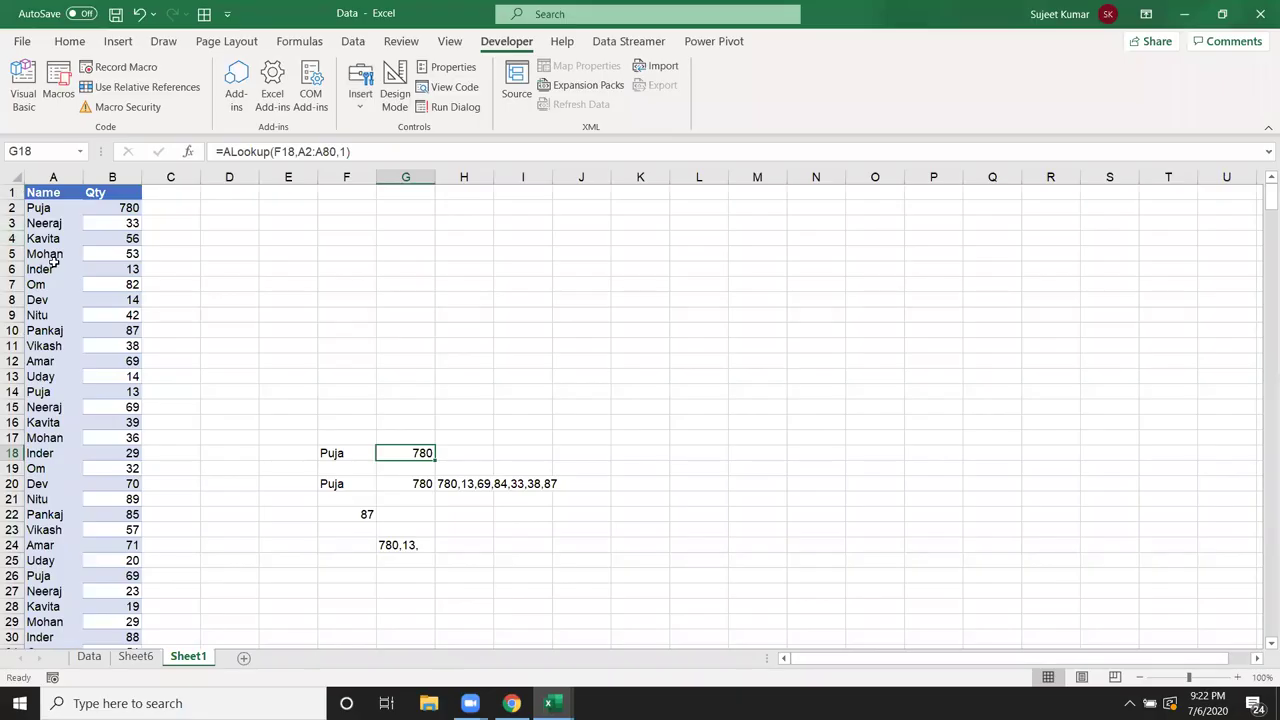
key(alt+F11)
double_click(549, 97)
double_click(371, 96)
double_click(466, 96)
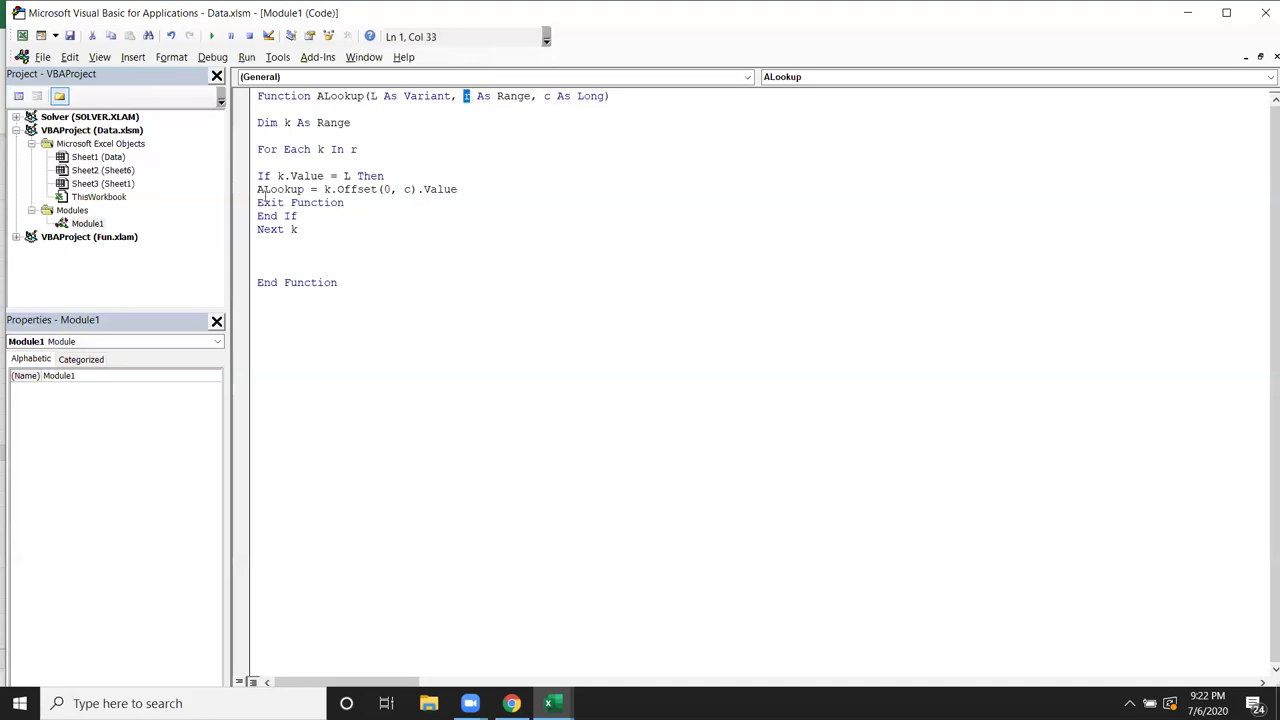
drag(270, 176, 318, 176)
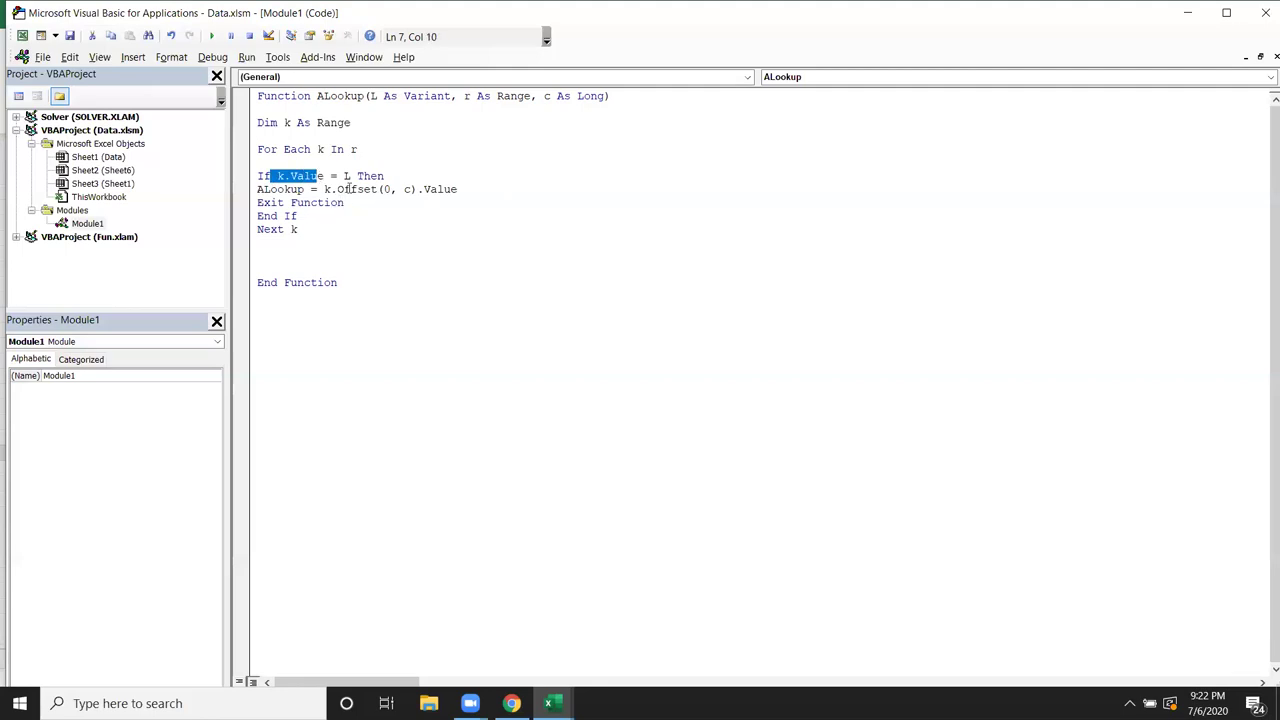
click(347, 177)
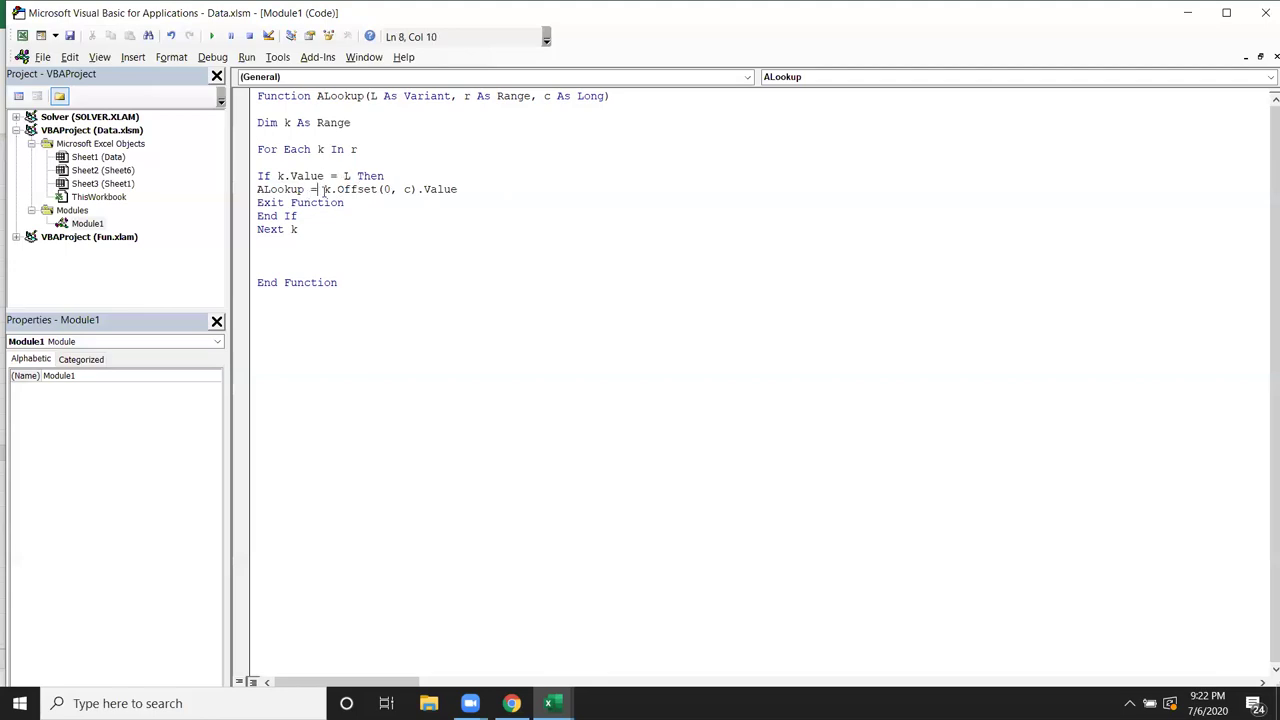
drag(318, 189, 457, 203)
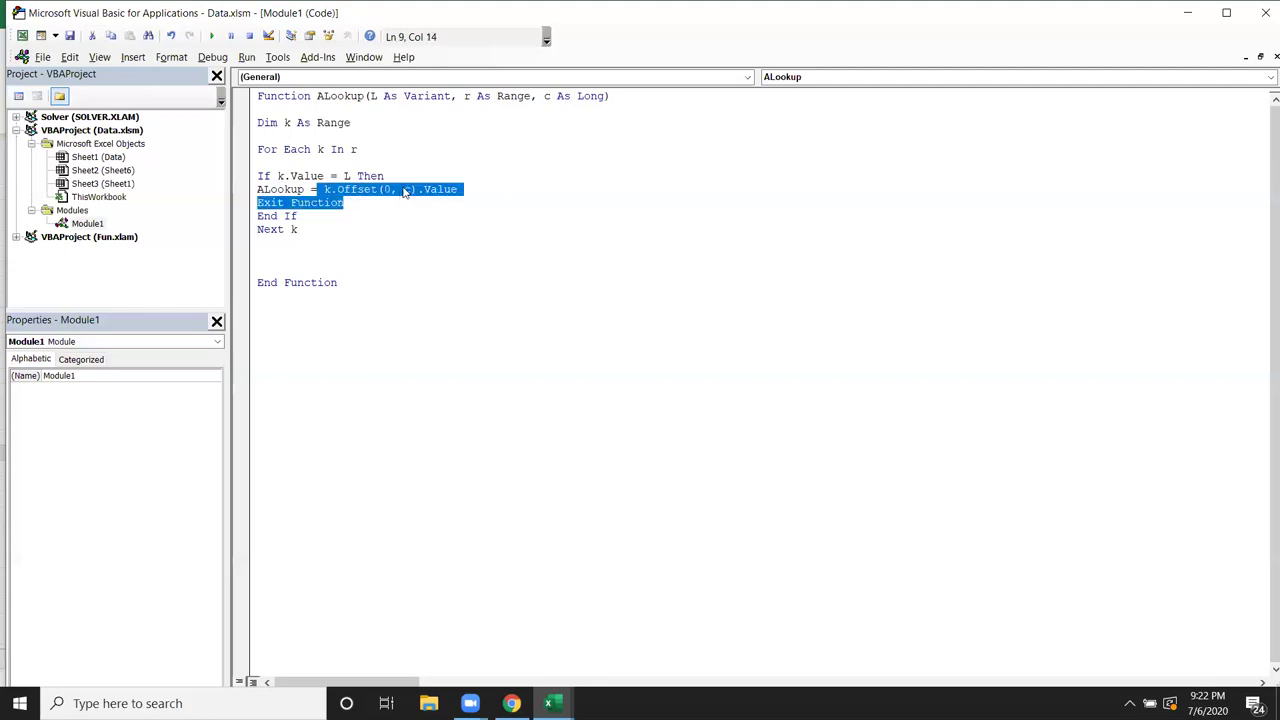
double_click(406, 189)
double_click(300, 190)
drag(346, 203, 258, 204)
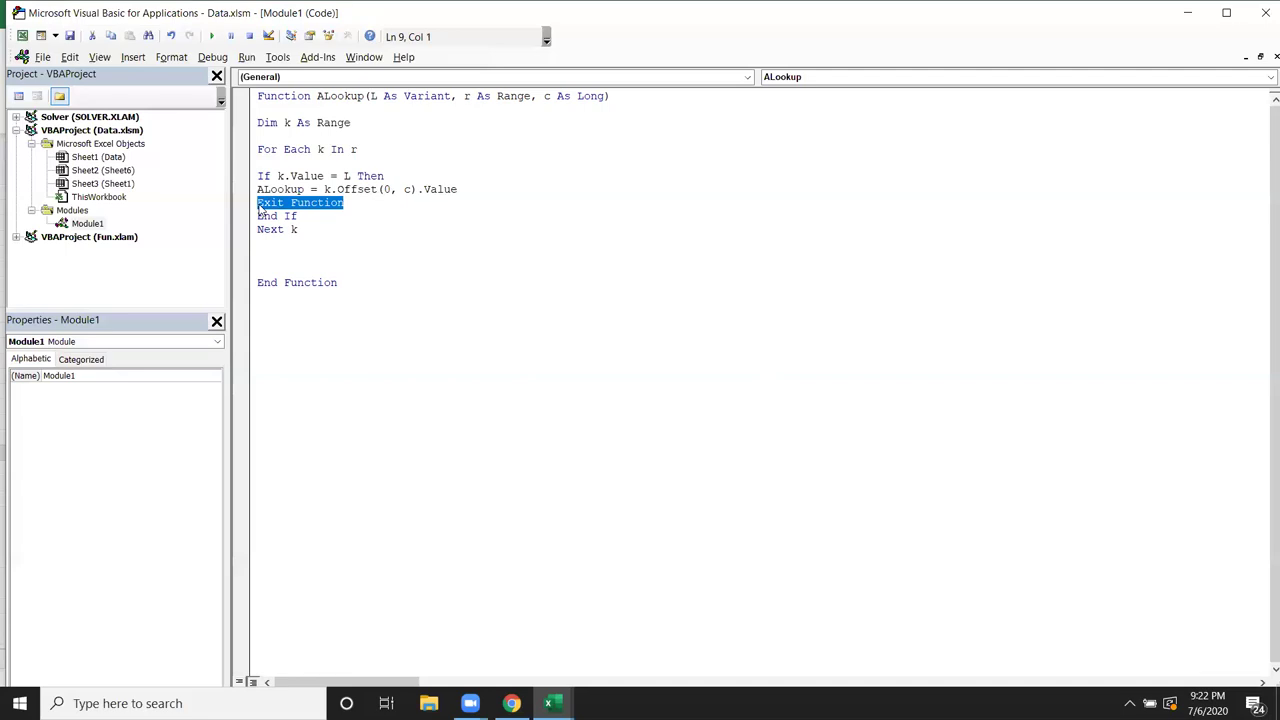
- Enter Om as the lookup name in F18 and check that G18 now shows 82
key(alt+F11)
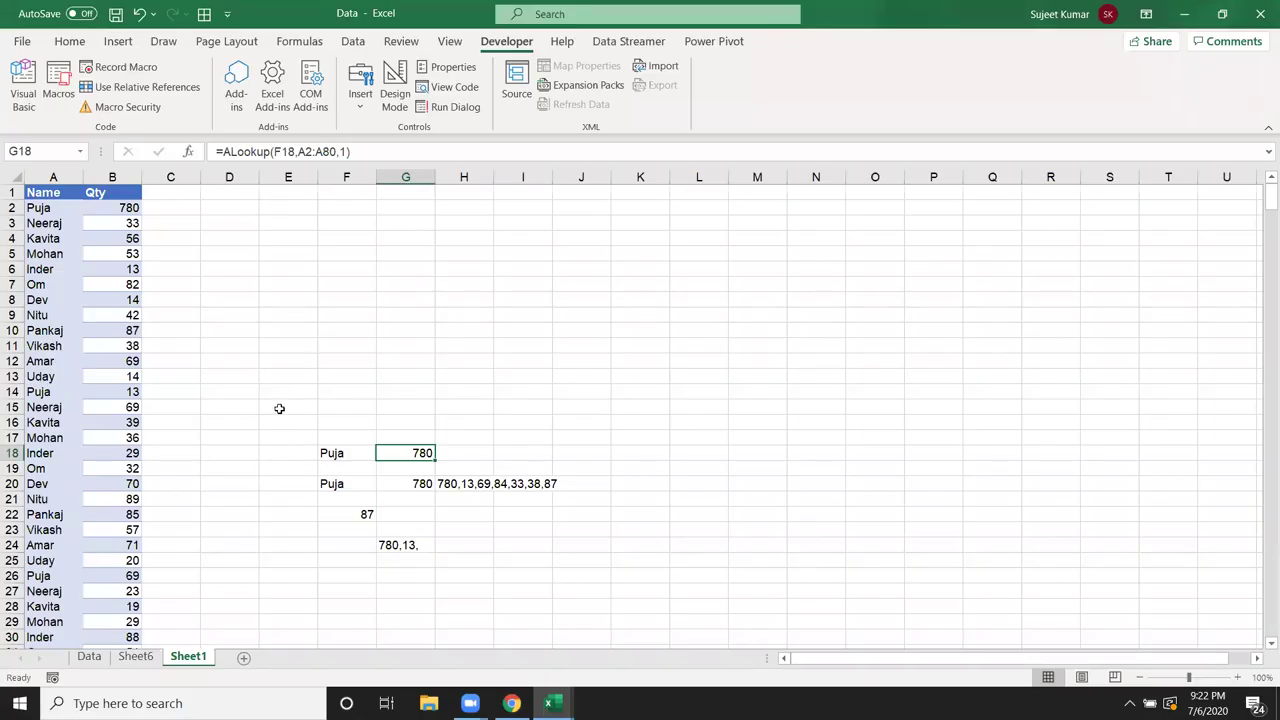
key(Left)
text(Om)
key(BackSpace)
text(m)
key(Return)
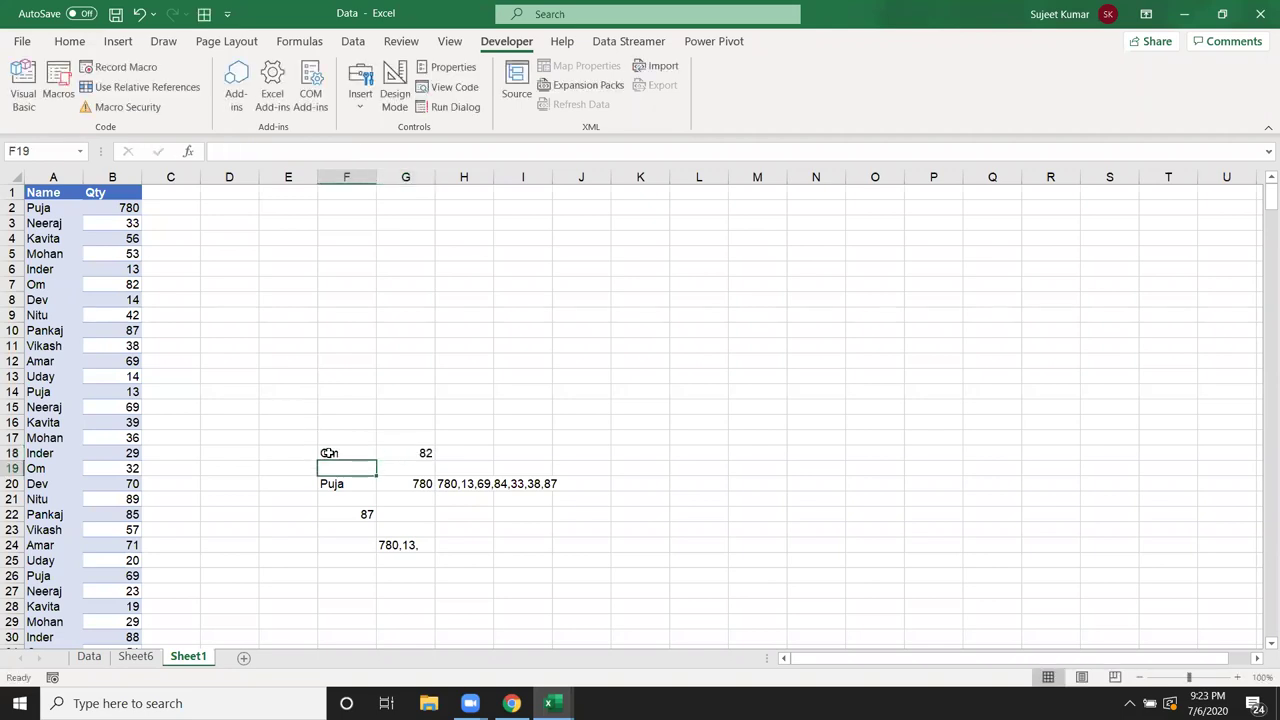
click(414, 455)
- Verify against column A: Om's first quantity 82 in B7, and a second Om in A19
click(28, 270)
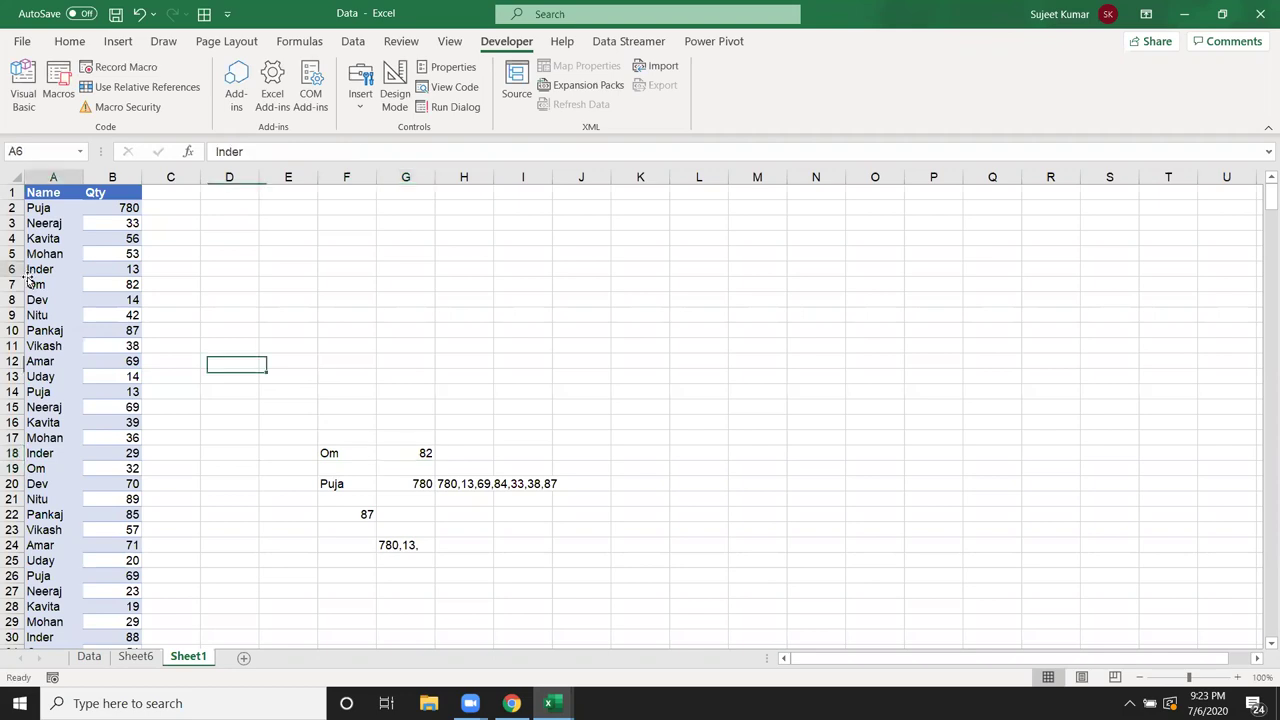
click(44, 209)
key(Down)
key(Down)
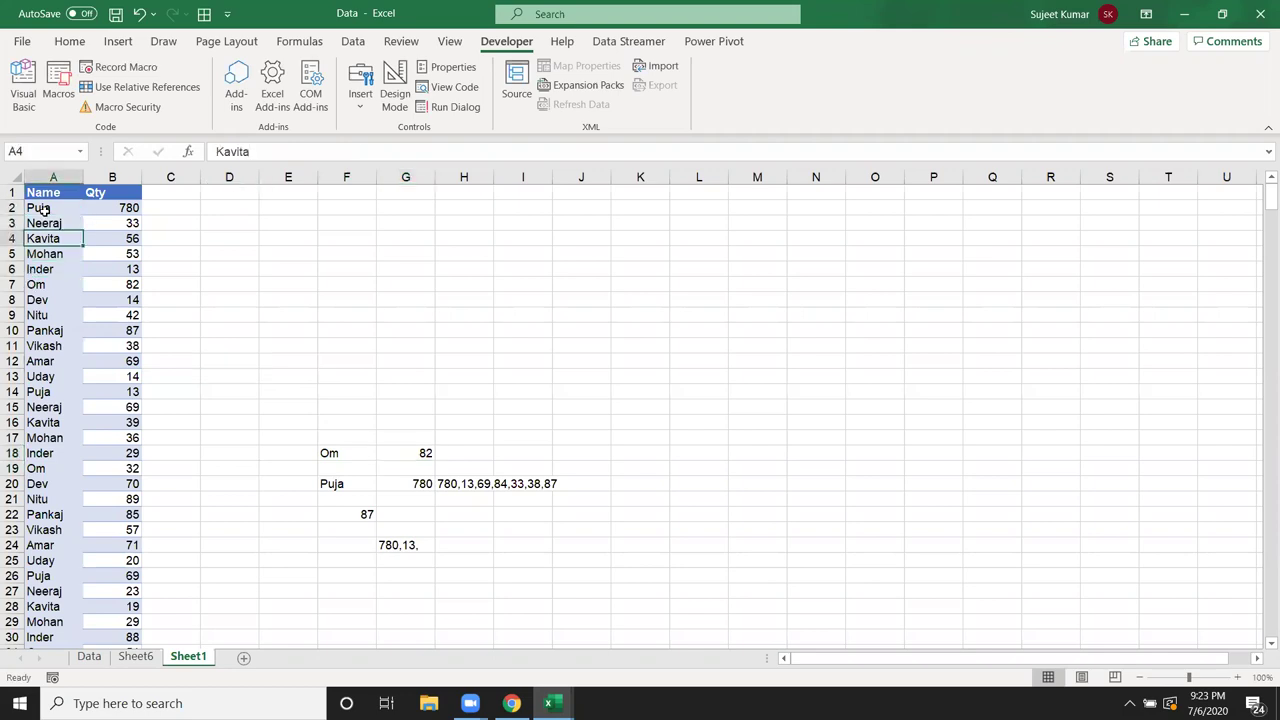
key(Down)
key(Down)
key(Down)
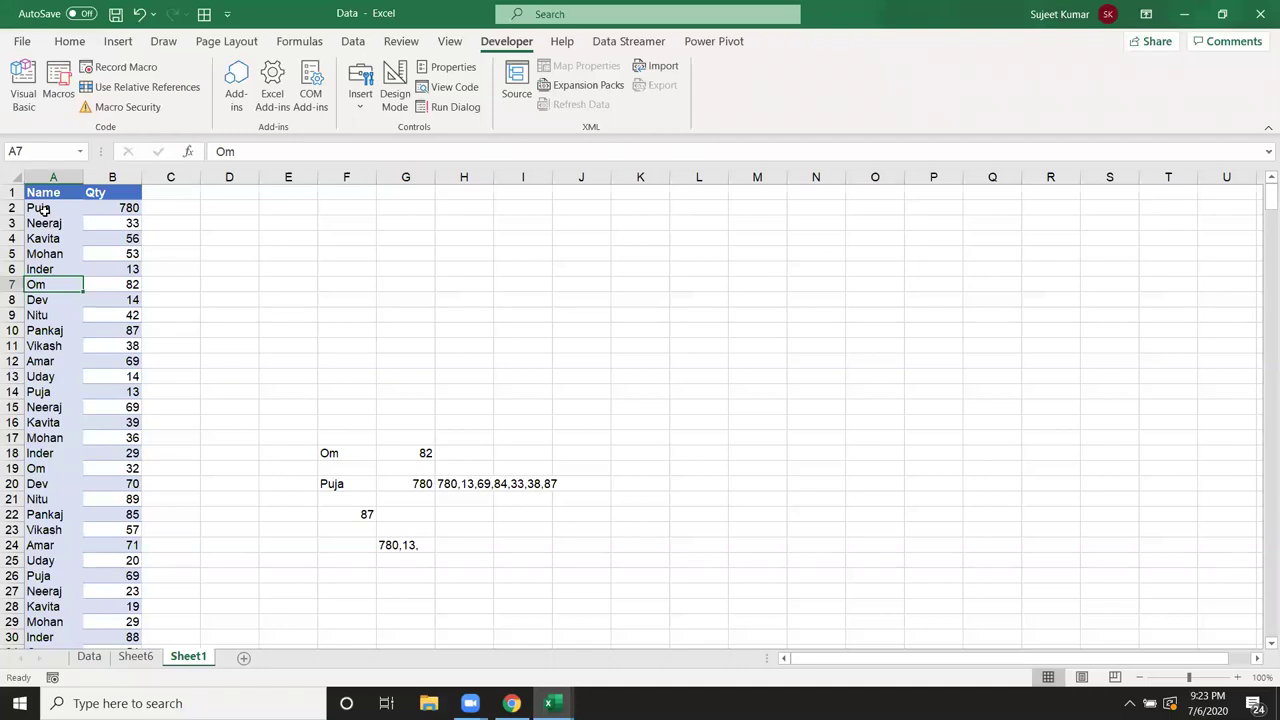
key(Right)
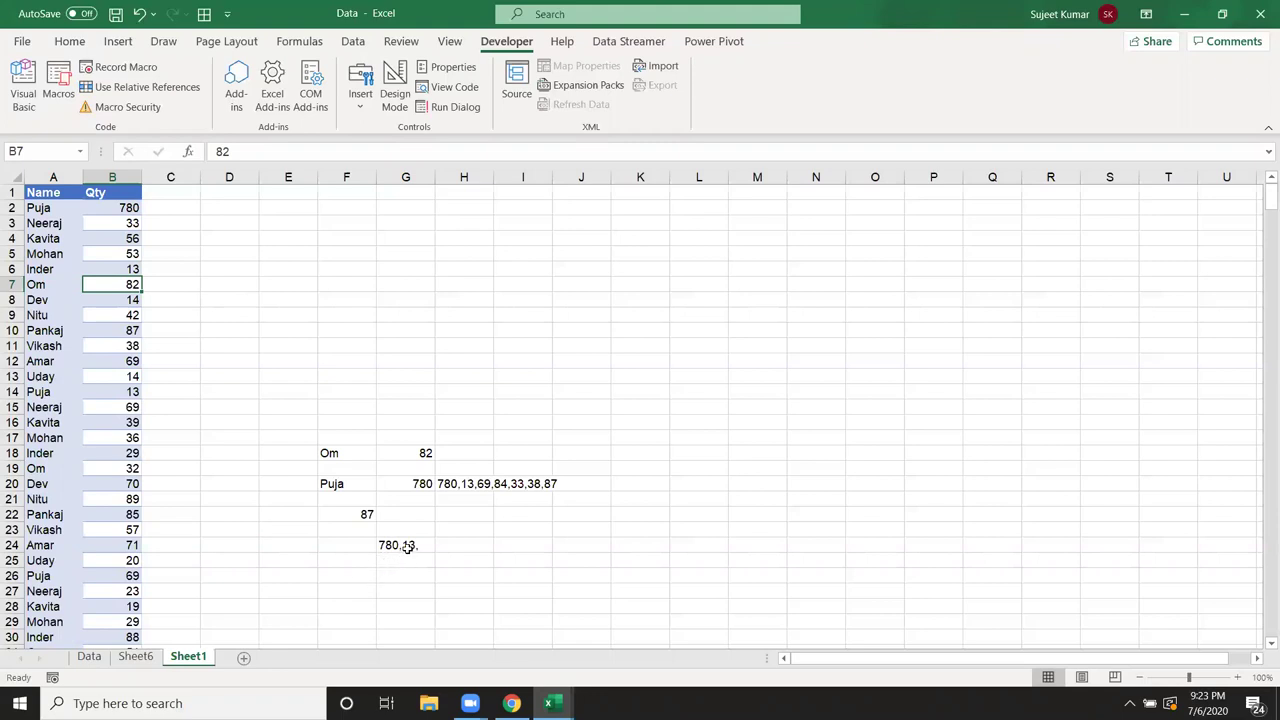
click(36, 299)
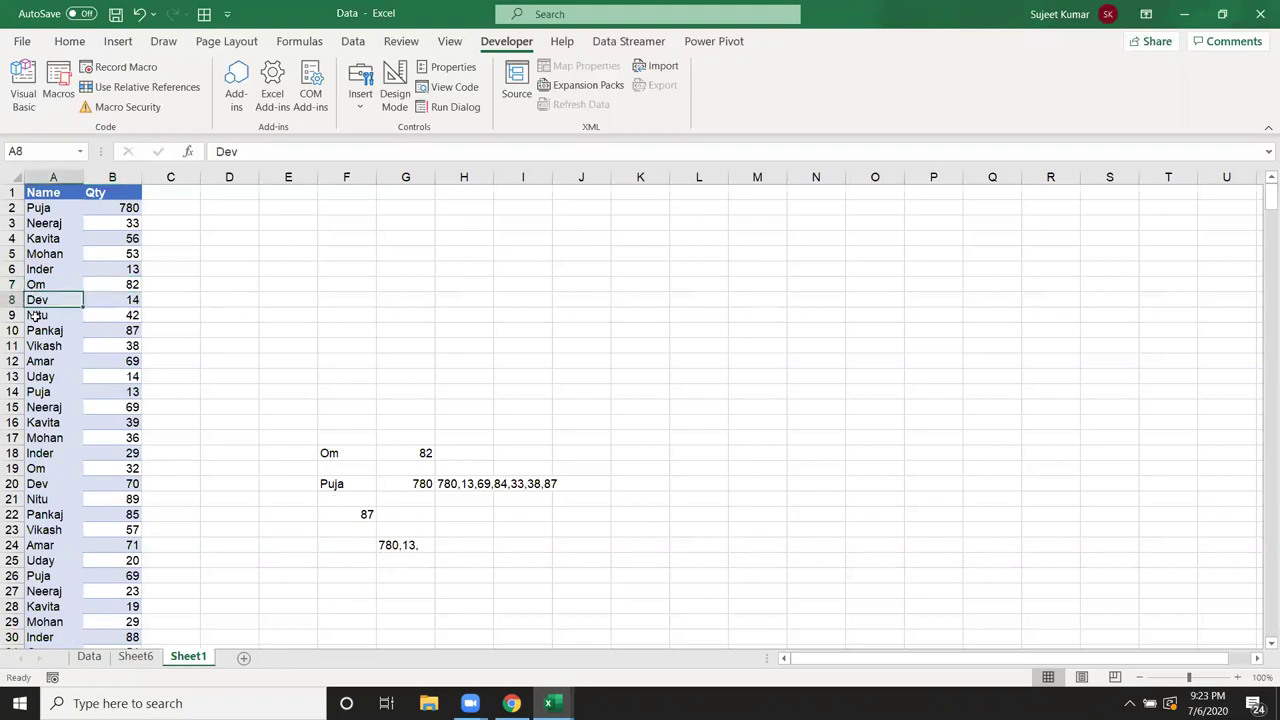
drag(35, 315, 30, 440)
click(28, 470)
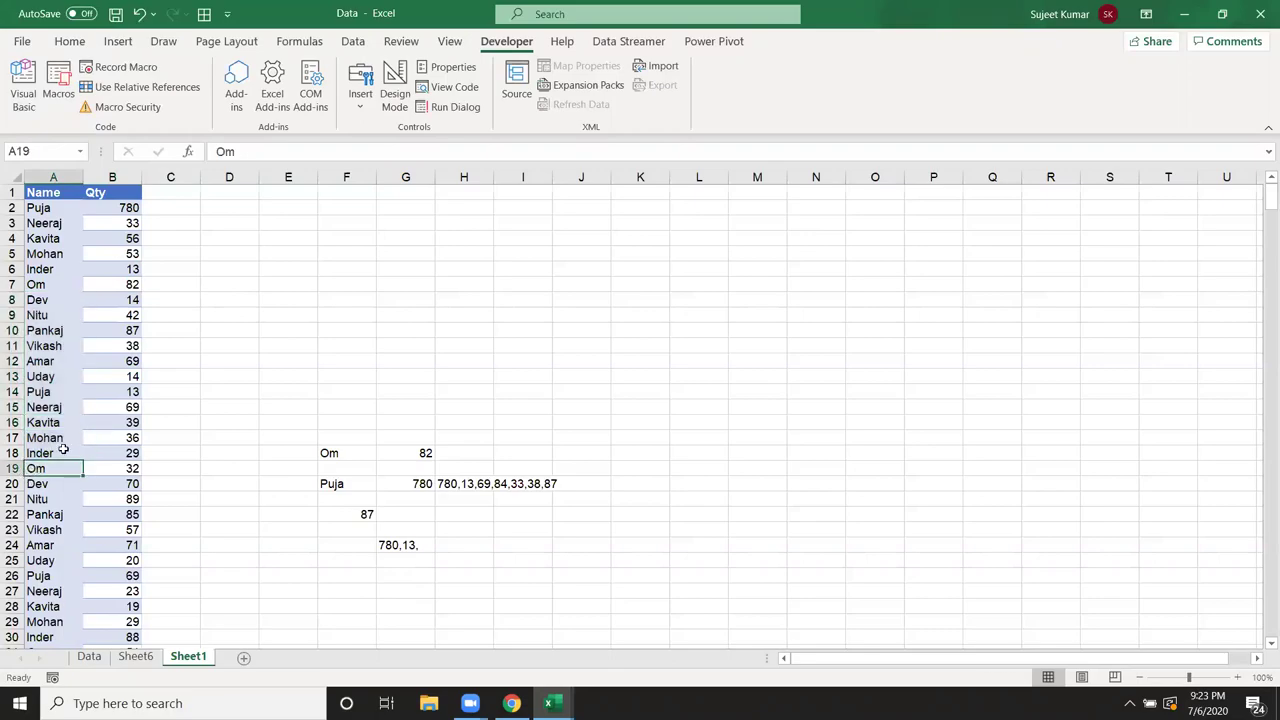
key(alt+F11)
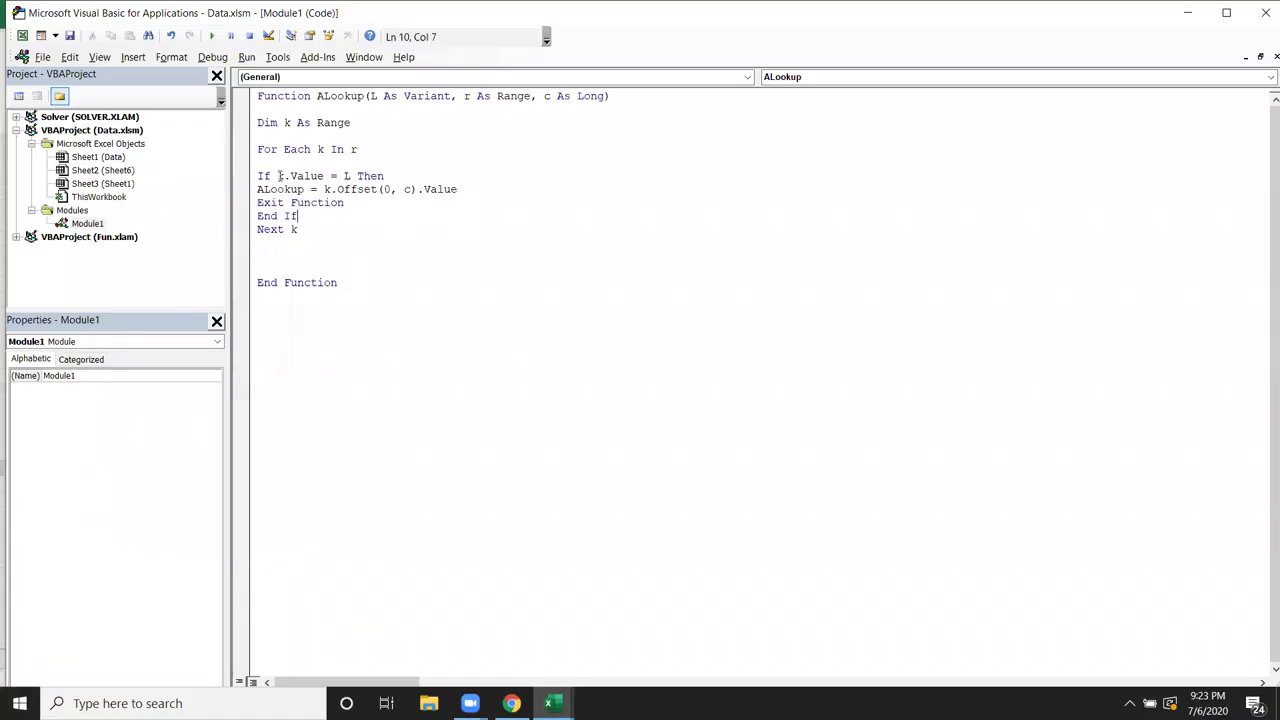
- Review the If test and H20's TEXTJOIN formula, then delete the Exit Function line
mouse_move(280, 176)
mouse_down()
mouse_move(370, 176)
mouse_move(257, 203)
mouse_up()
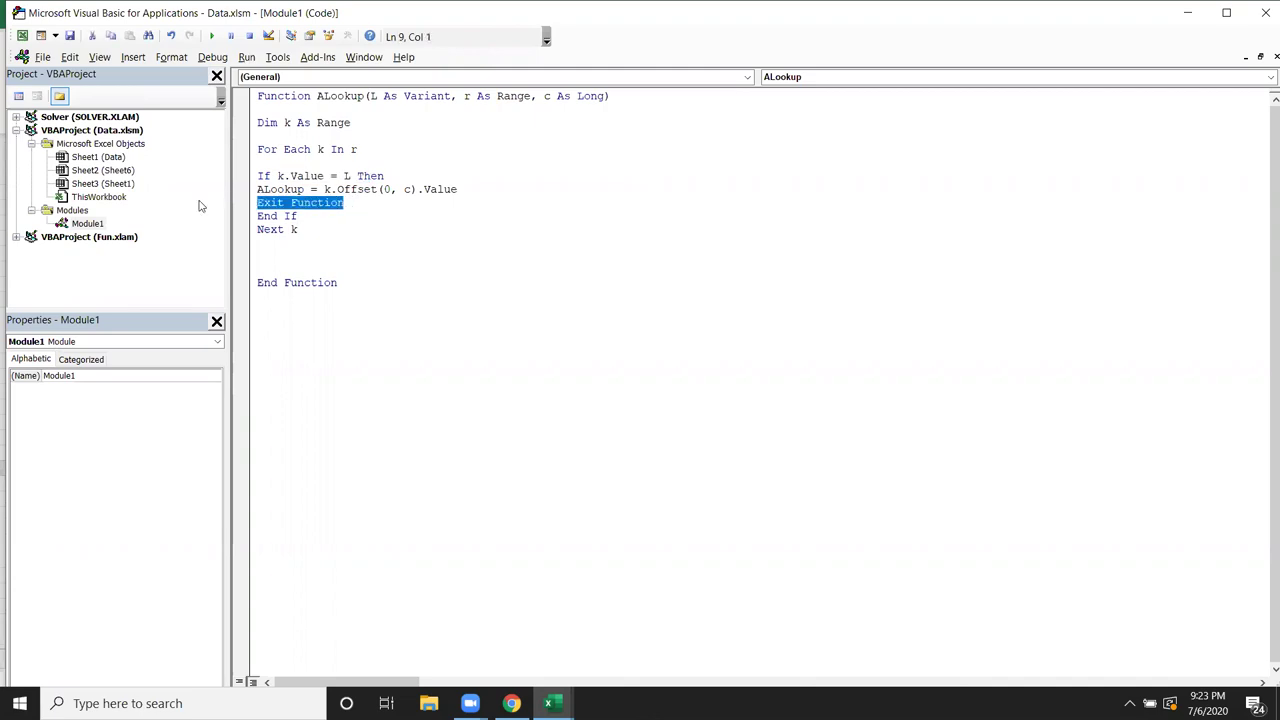
key(alt+F11)
click(455, 486)
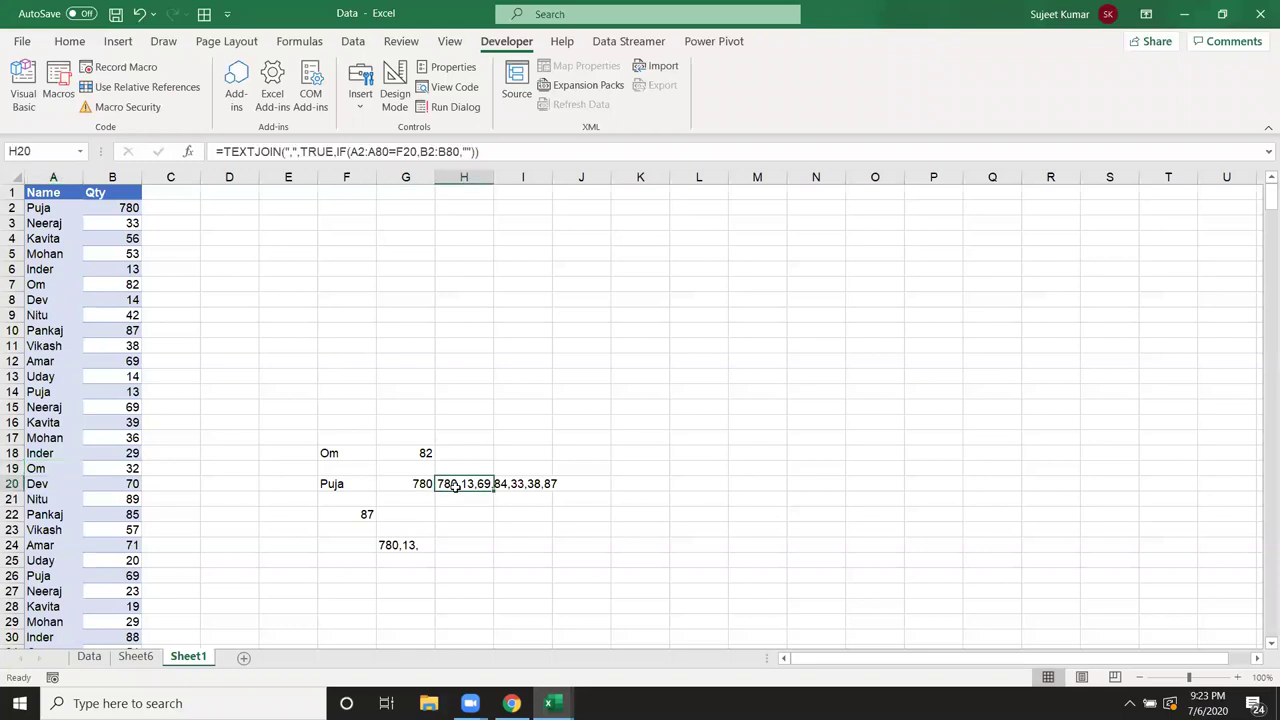
double_click(455, 486)
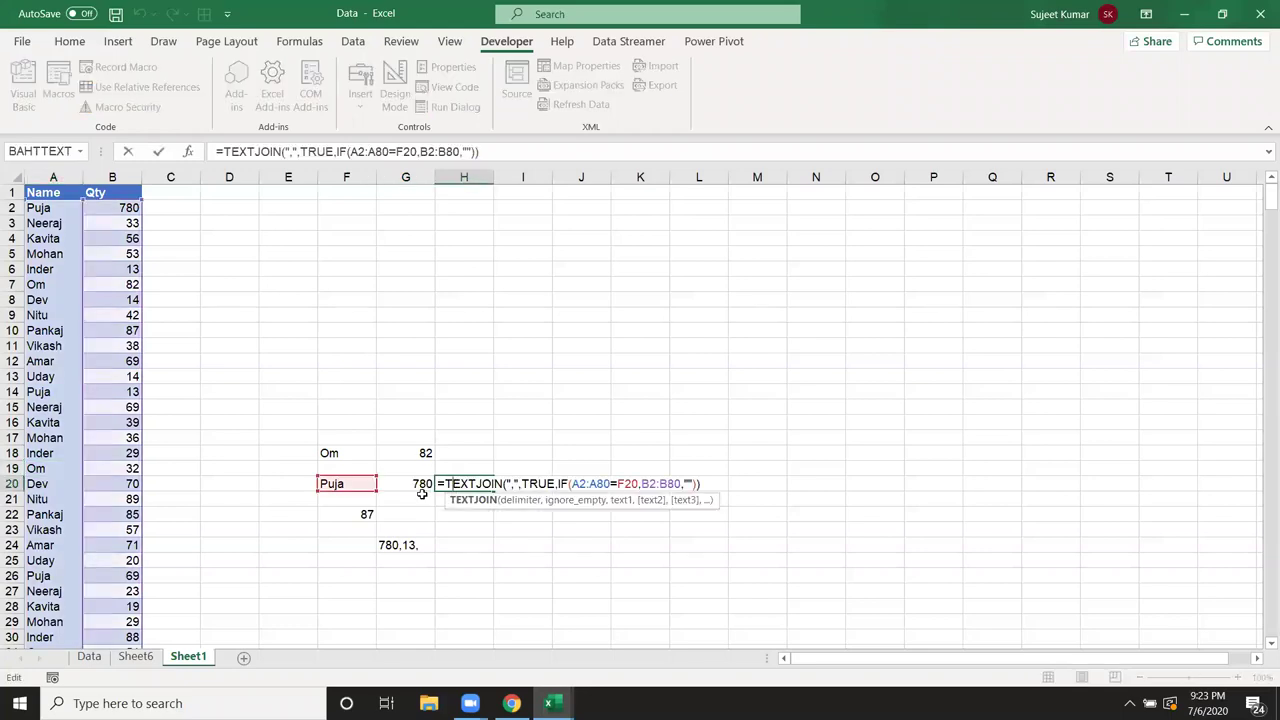
key(ctrl+Return)
key(alt+F11)
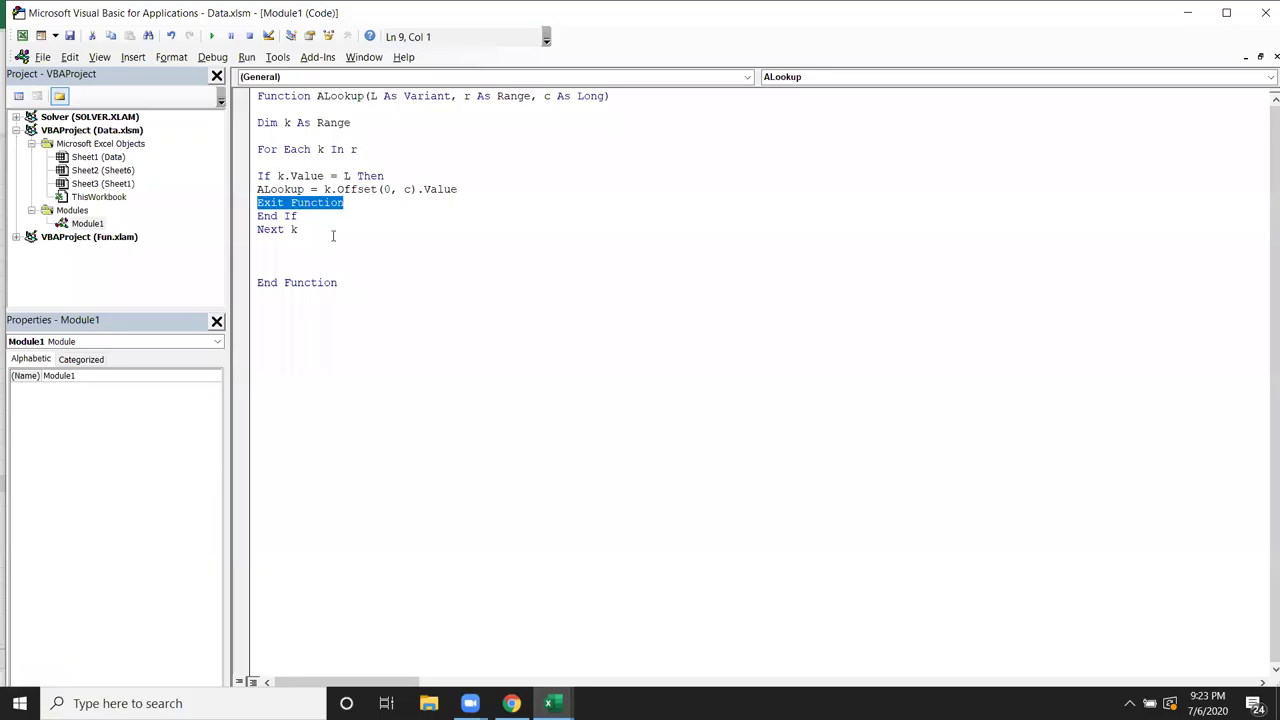
key(Delete)
- Declare a new variable with Dim p As String below the Dim k declaration
key(Up)
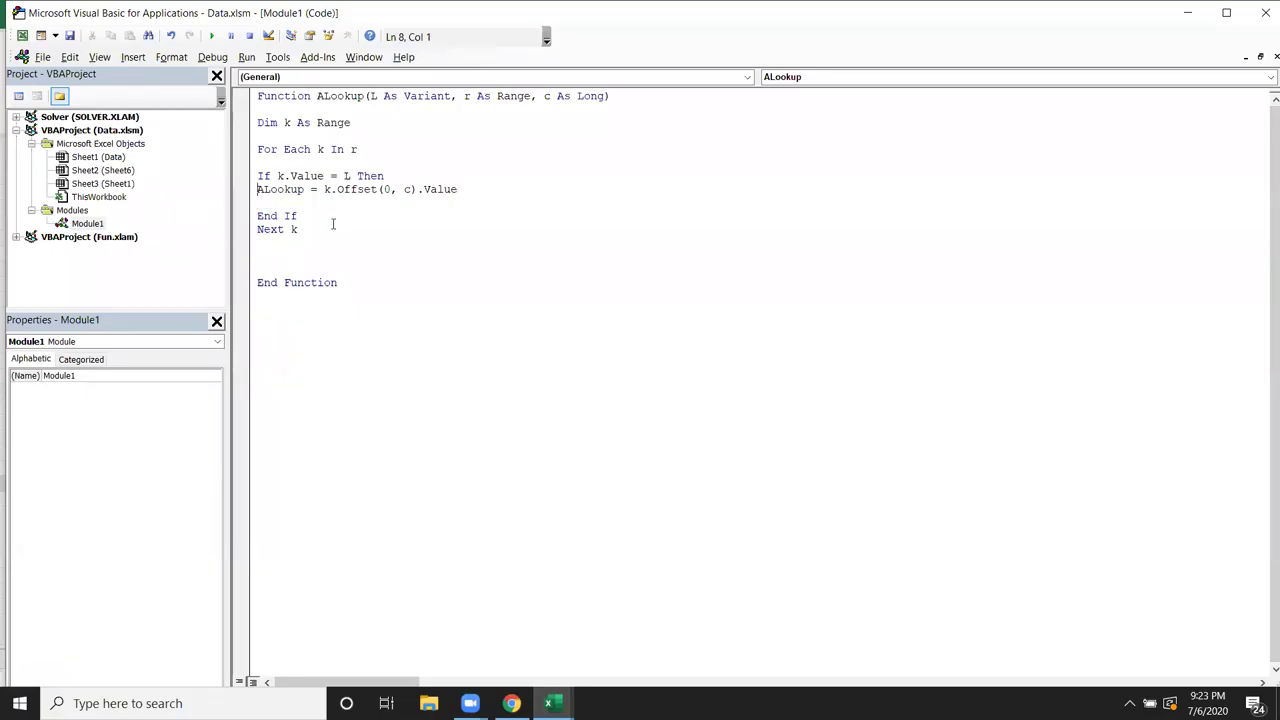
key(Up)
key(Up)
key(Up)
key(Up)
key(Return)
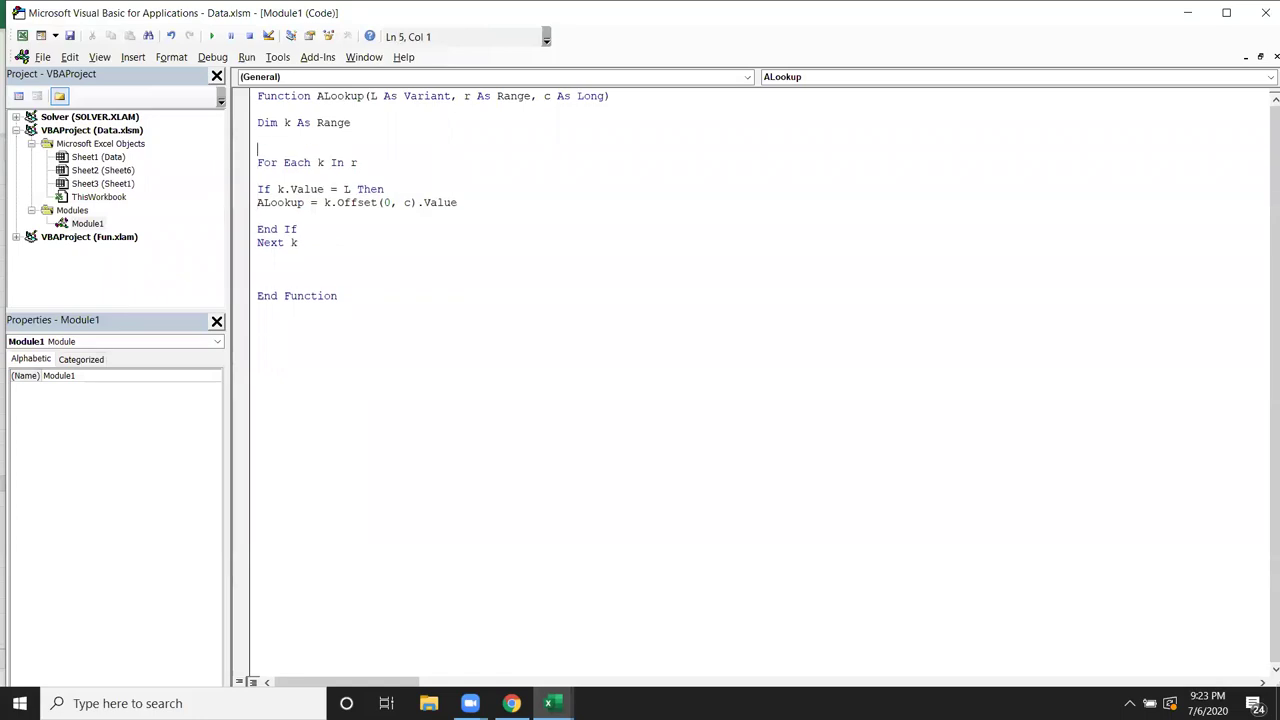
key(Up)
text(din)
key(BackSpace)
text(m)
text( k)
key(BackSpace)
text(p)
text( as stri)
key(Return)
- Change the loop line to p = p & "," & k.Offset(0, c).Value to accumulate matches
key(Down)
key(Down)
key(Down)
key(Down)
drag(304, 203, 255, 210)
double_click(251, 203)
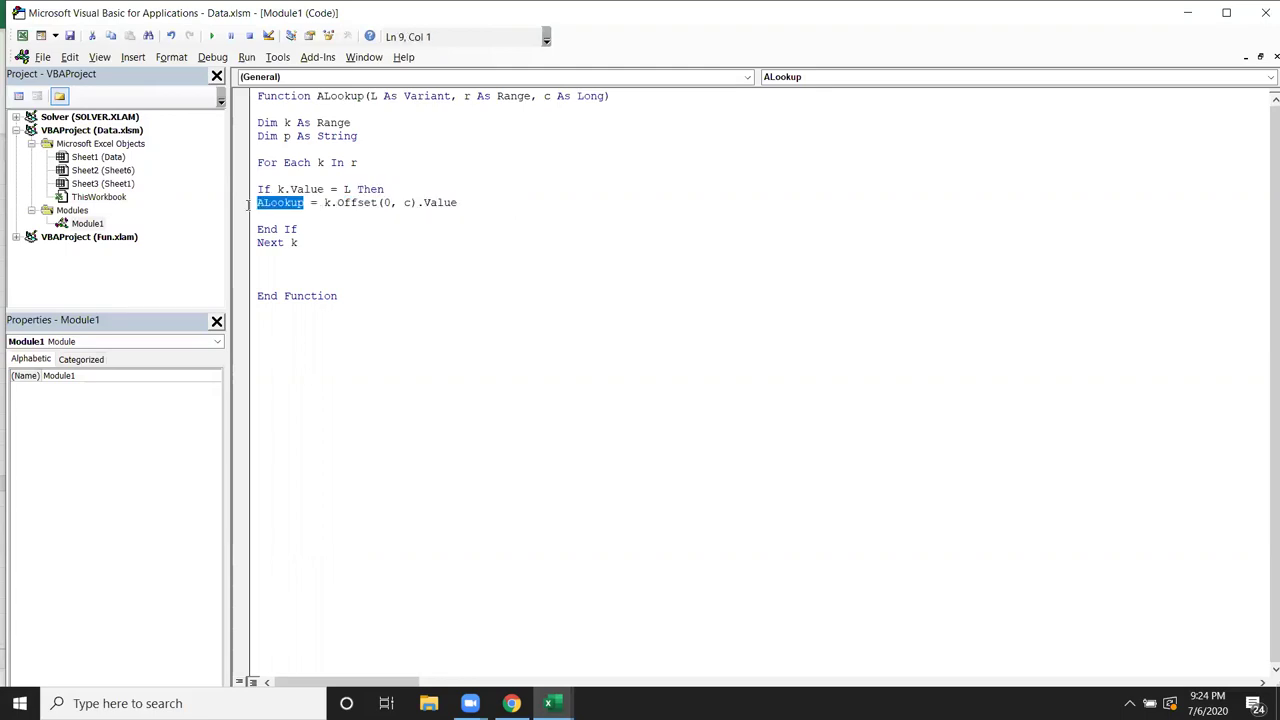
text(P)
key(Right)
key(Right)
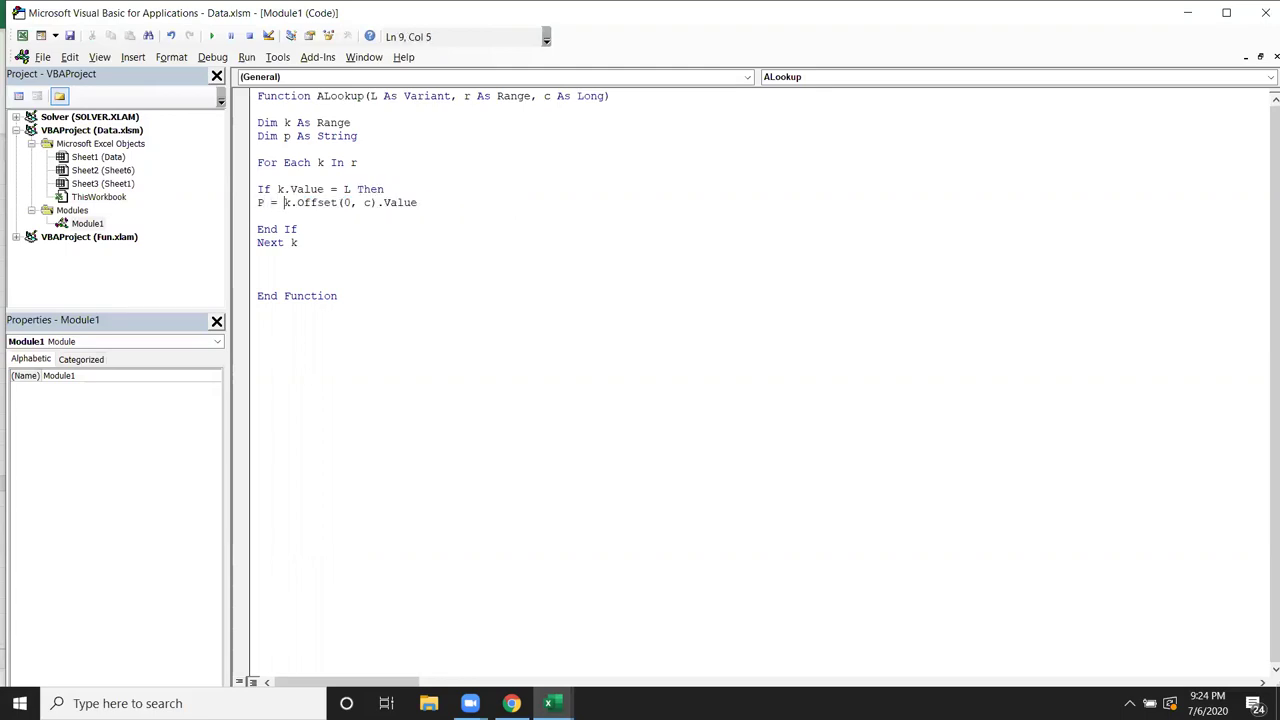
text(P & "," &)
click(276, 215)
key(Delete)
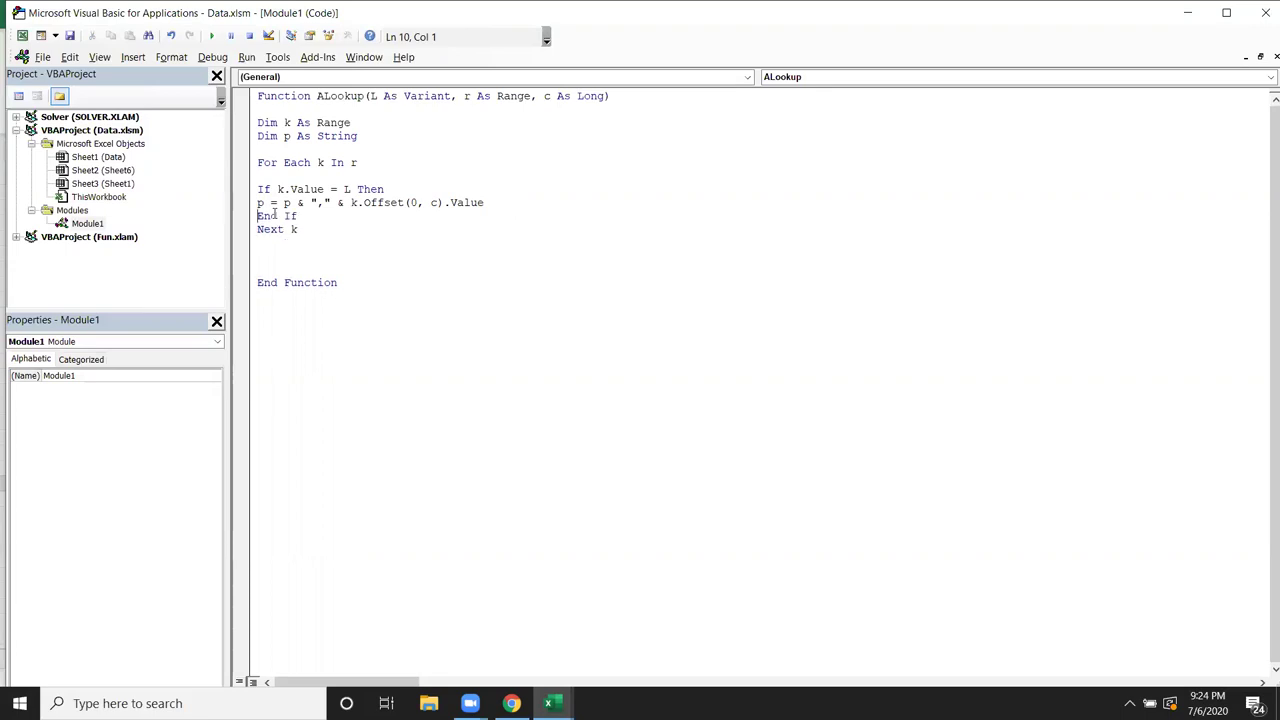
click(330, 253)
drag(300, 229, 249, 152)
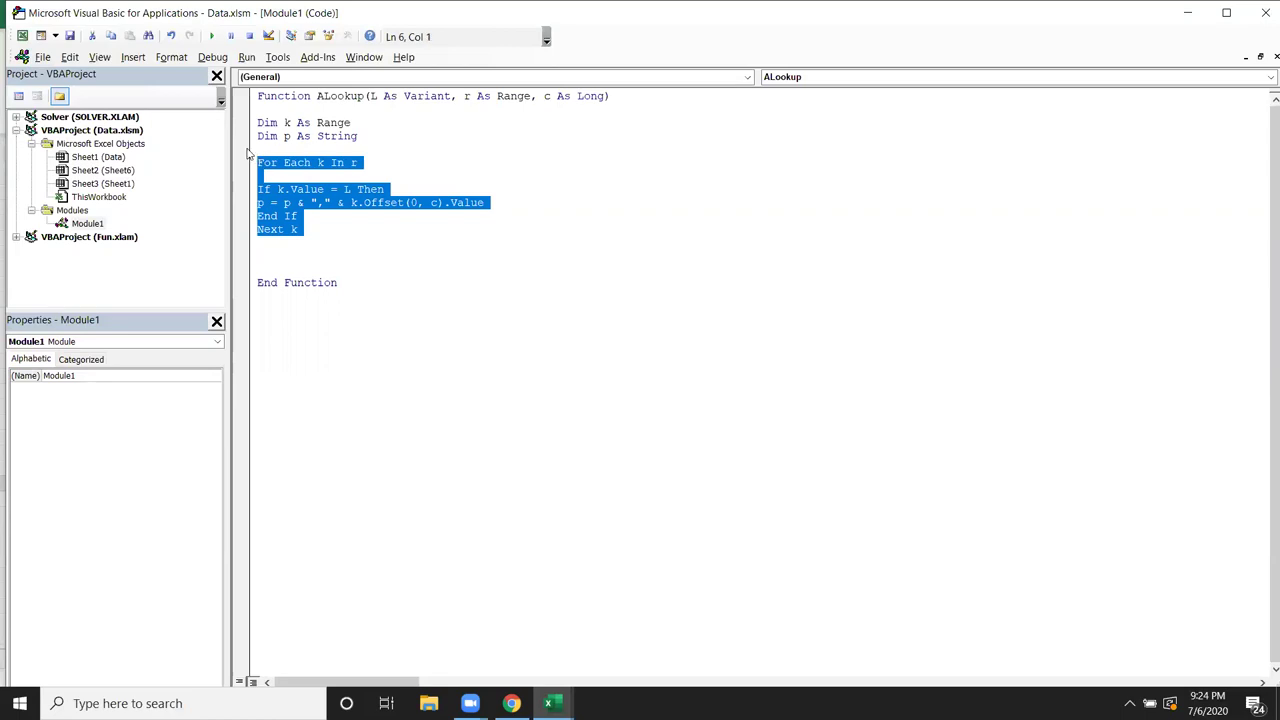
click(318, 229)
click(262, 203)
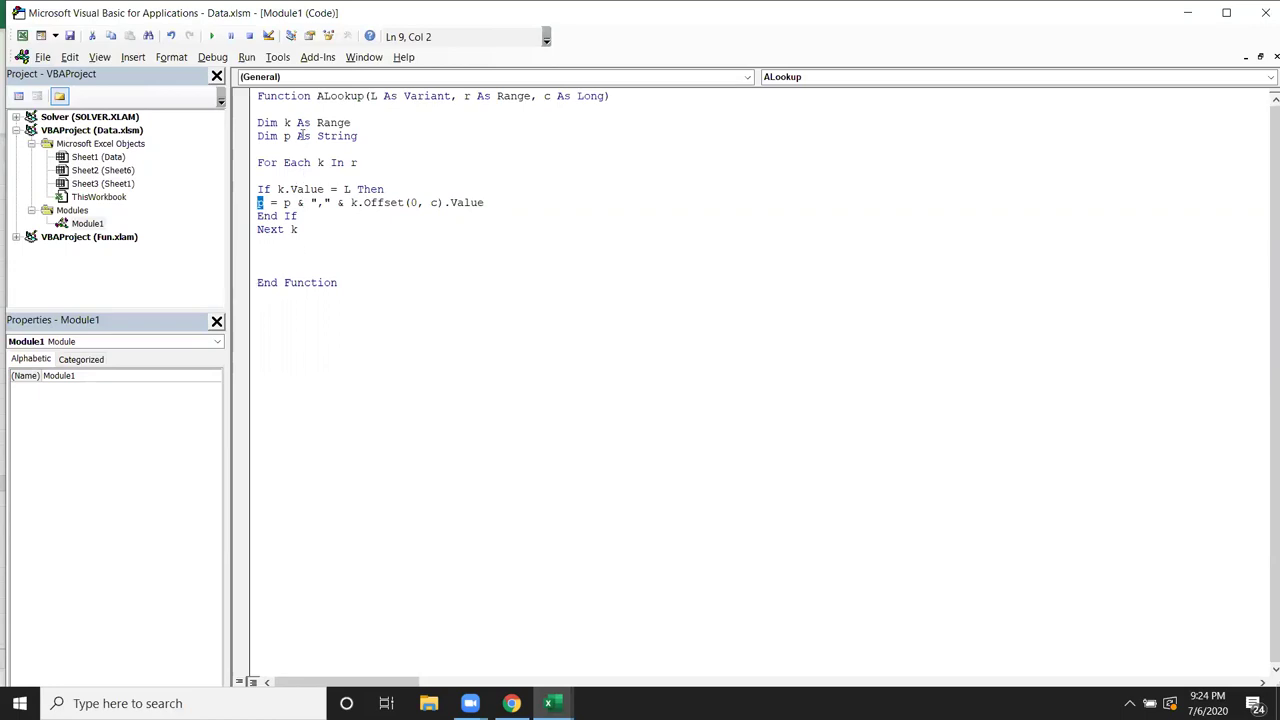
- Add ALookup = p before End Function and return to the Excel worksheet
double_click(322, 97)
key(ctrl+c)
click(283, 255)
key(ctrl+v)
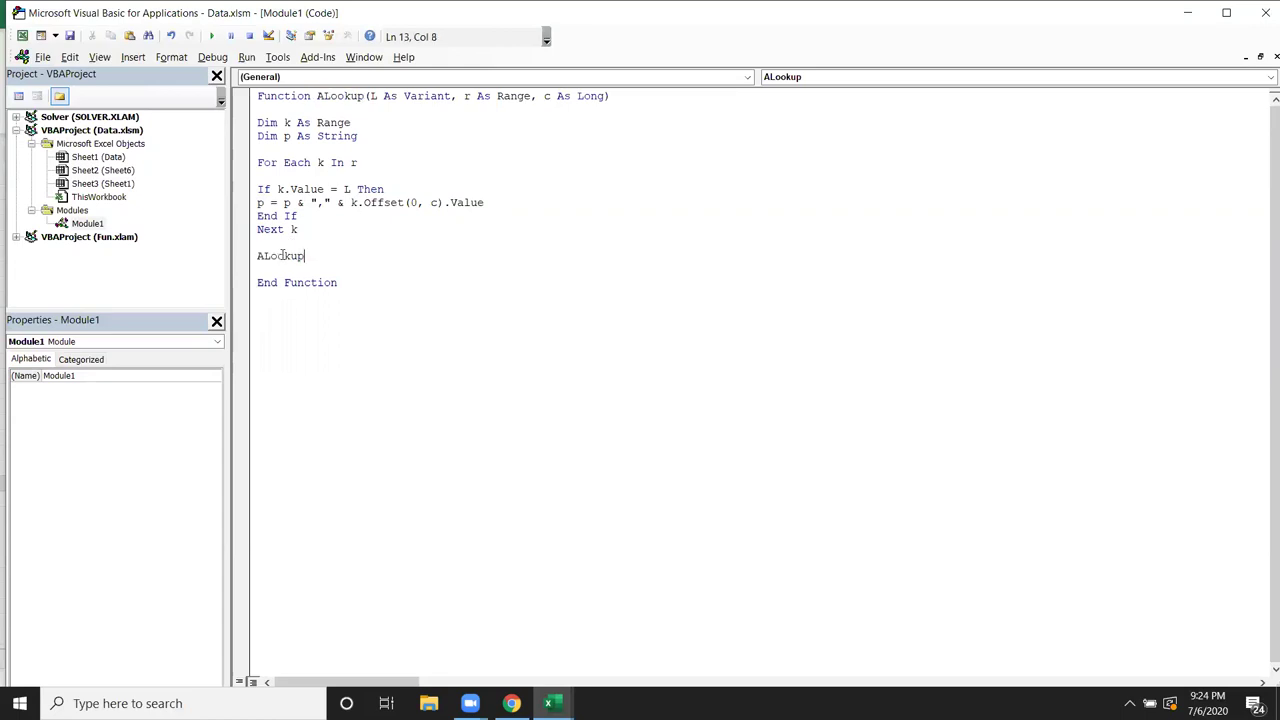
text(= p)
click(273, 326)
mouse_move(258, 96)
mouse_down()
mouse_move(298, 231)
mouse_move(261, 257)
mouse_up()
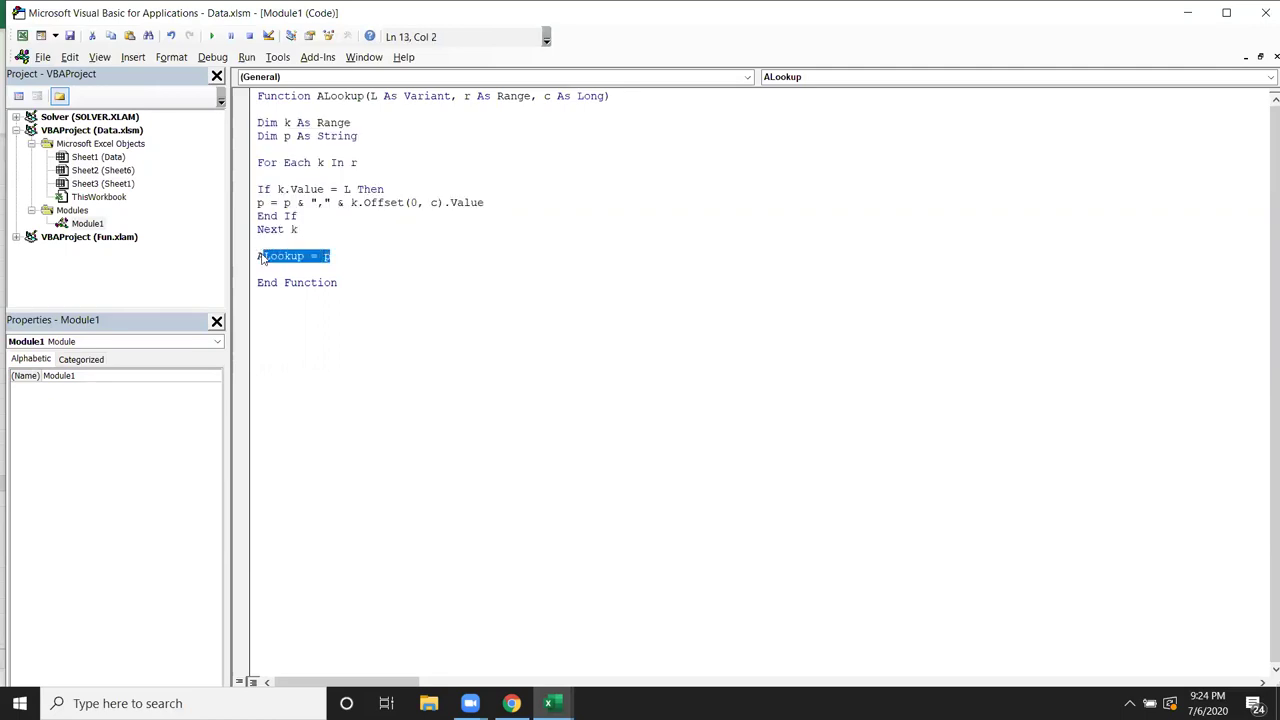
key(alt+F11)
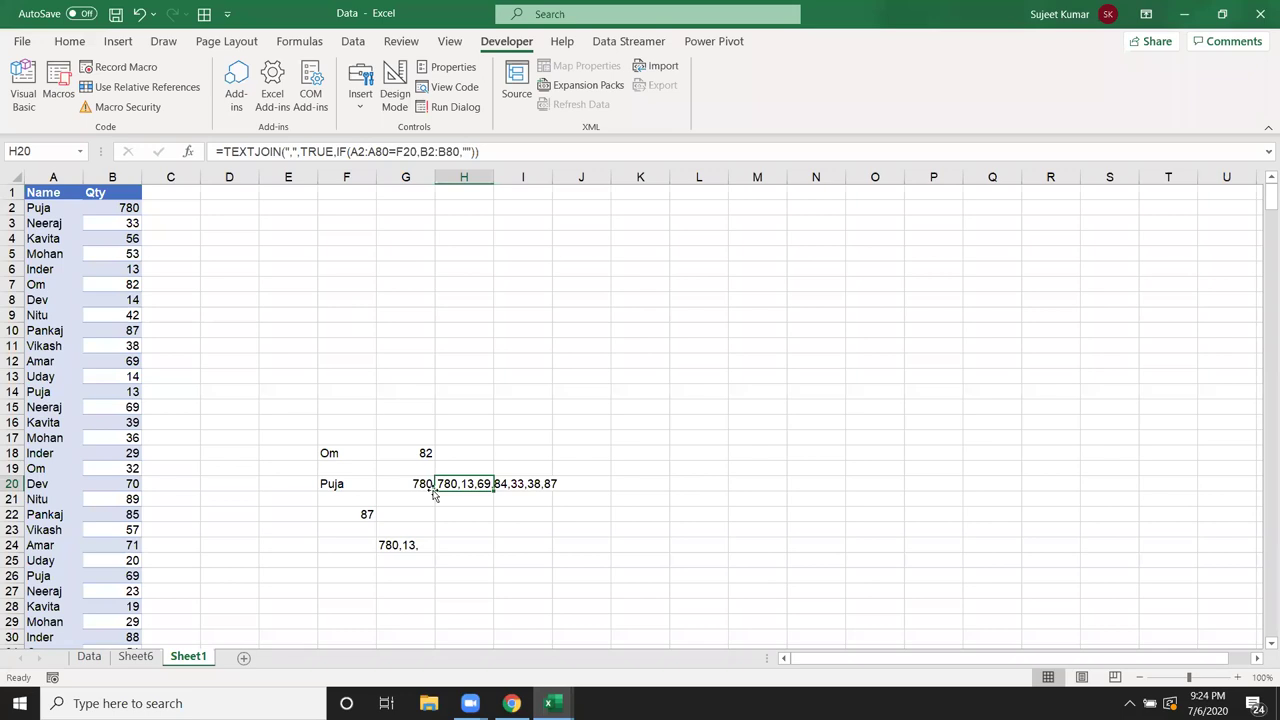
- Recalculate G18 so it lists the matched quantities, which start with a leading comma
double_click(425, 452)
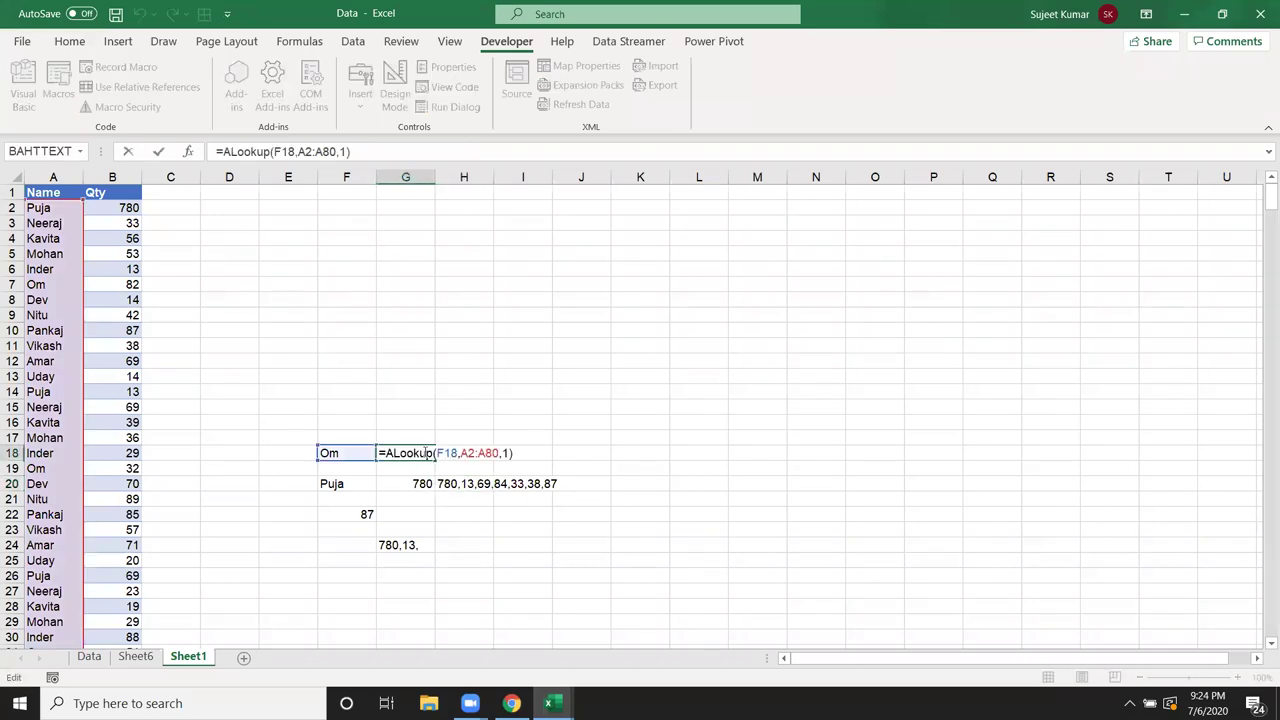
key(Return)
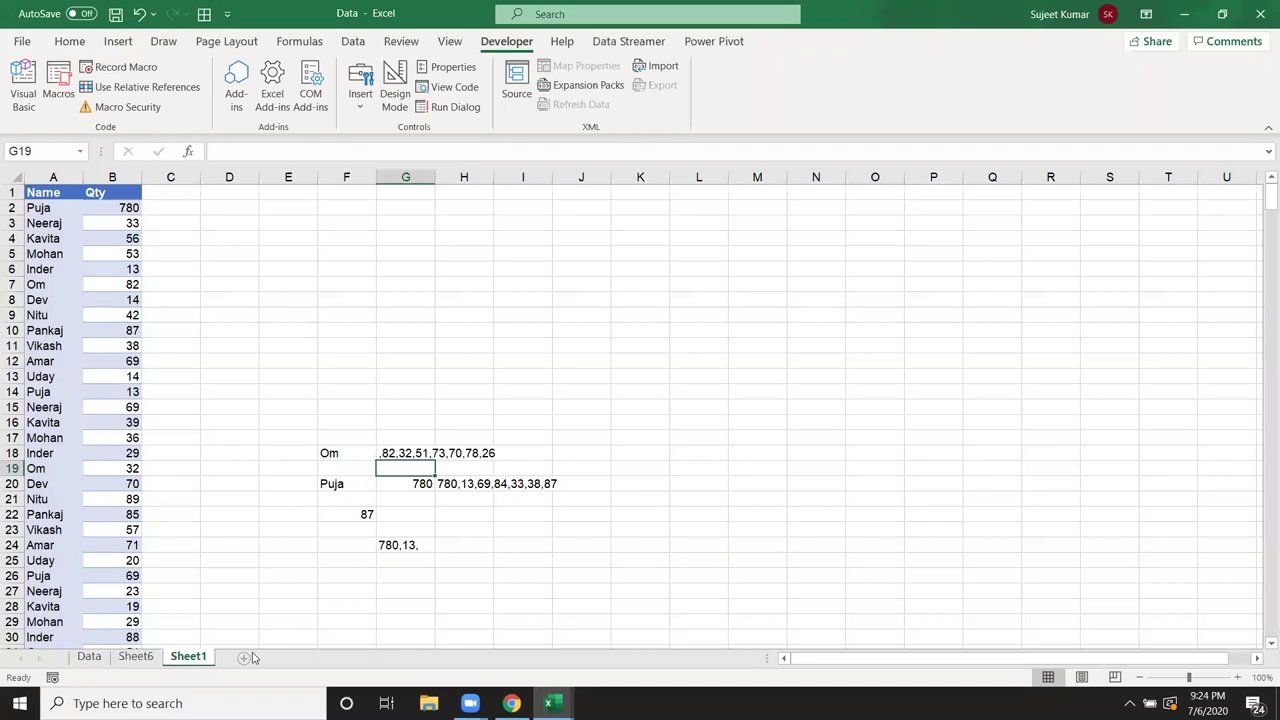
key(alt+F11)
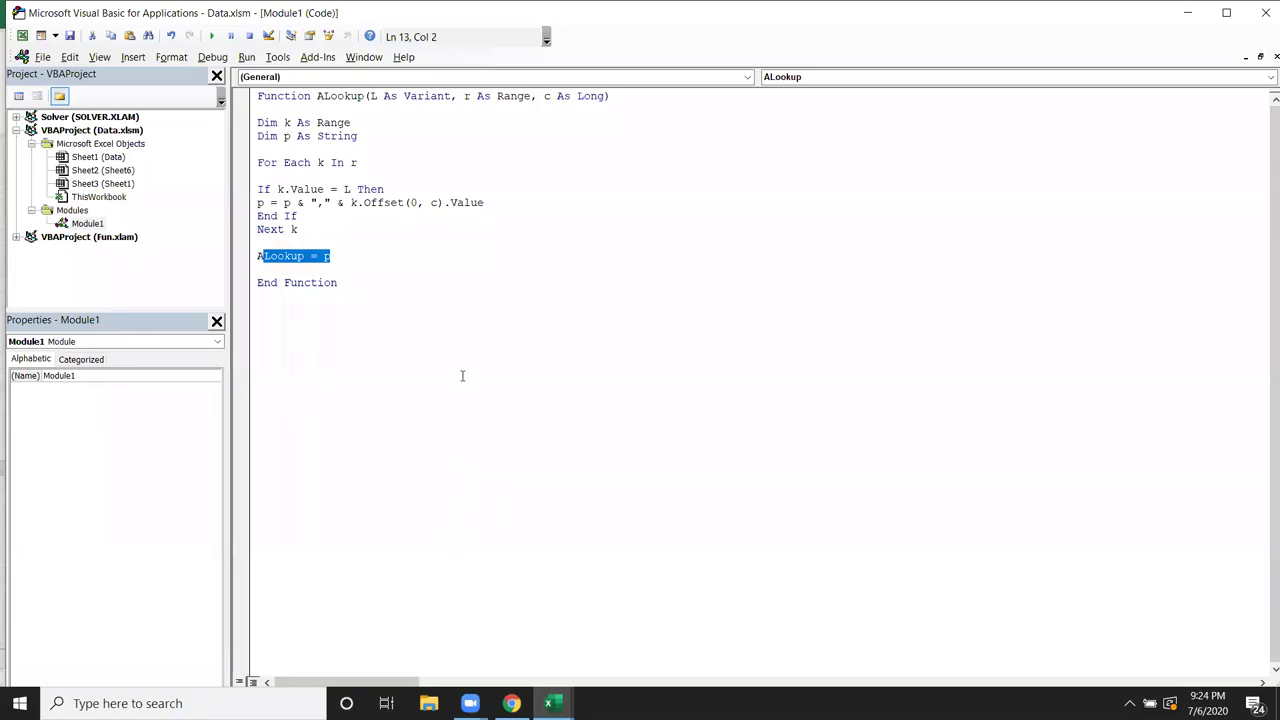
- Change the return line to ALookup = Right(p, Len(p) - 1) to trim the leading comma
drag(278, 203, 290, 203)
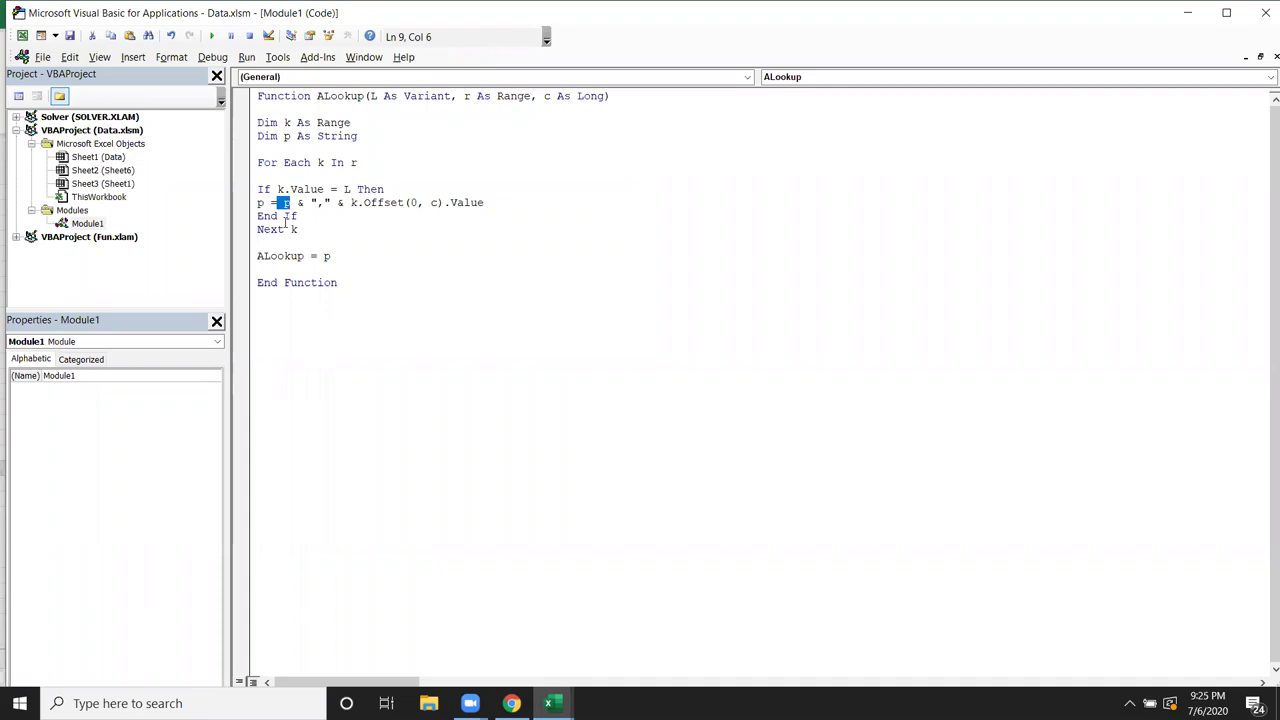
click(318, 257)
key(Right)
text(righ)
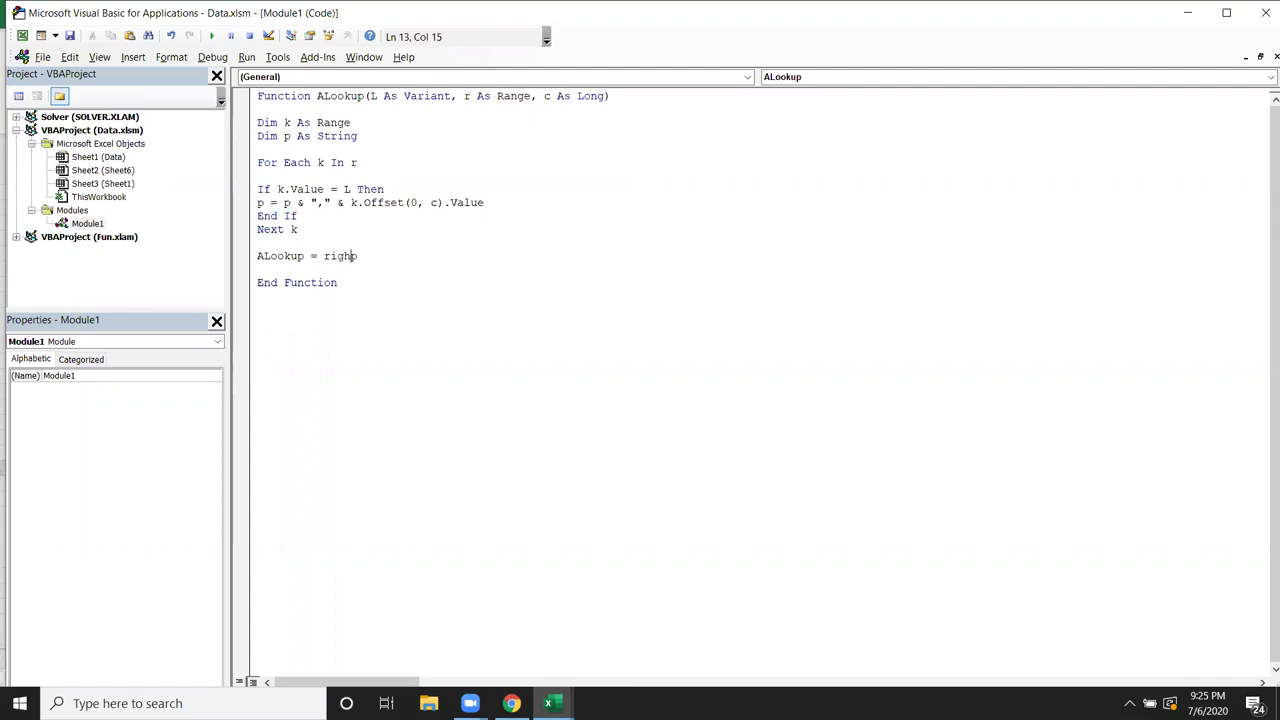
text(t()
key(Right)
key(Return)
text(,lem)
key(BackSpace)
text(n)
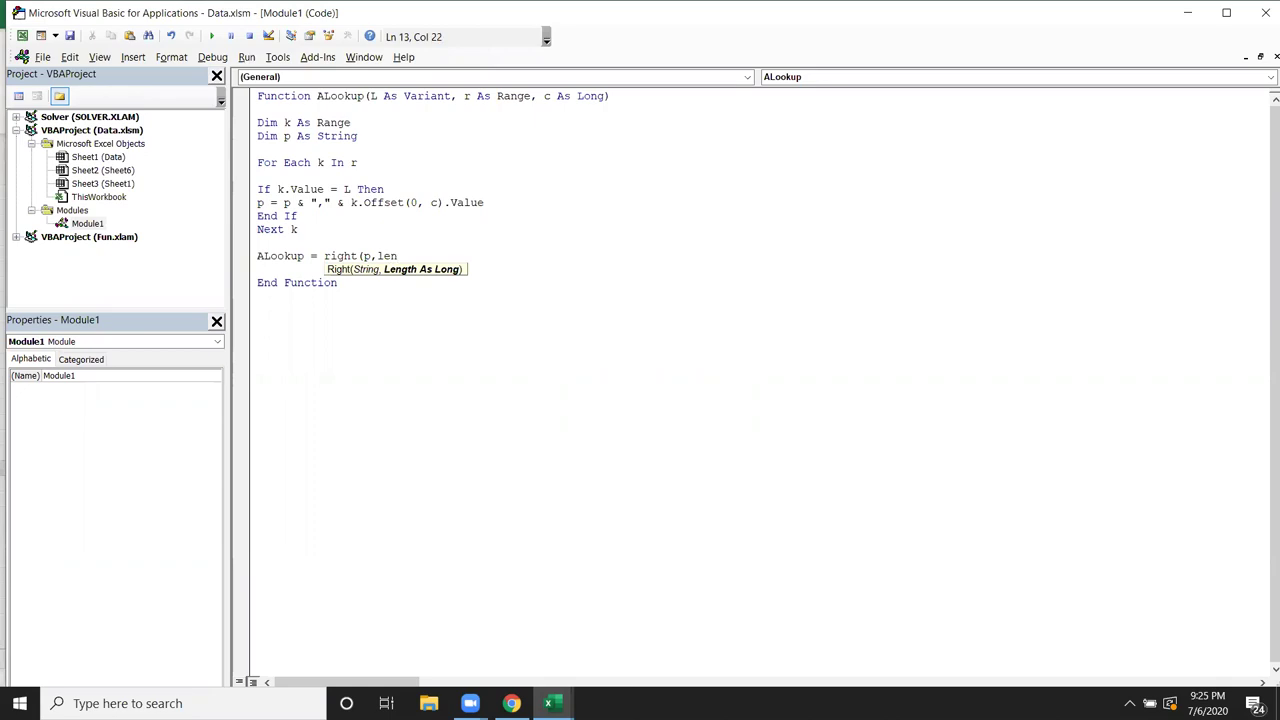
text((p)-1)
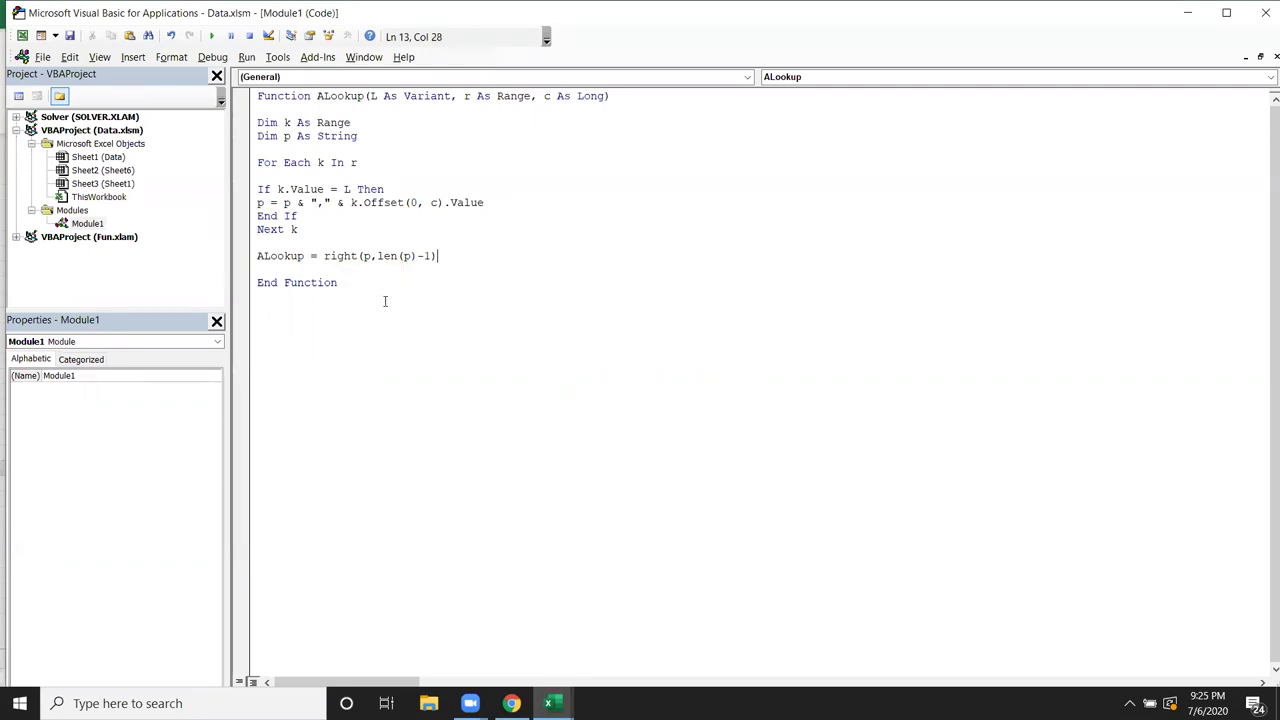
click(391, 286)
double_click(389, 258)
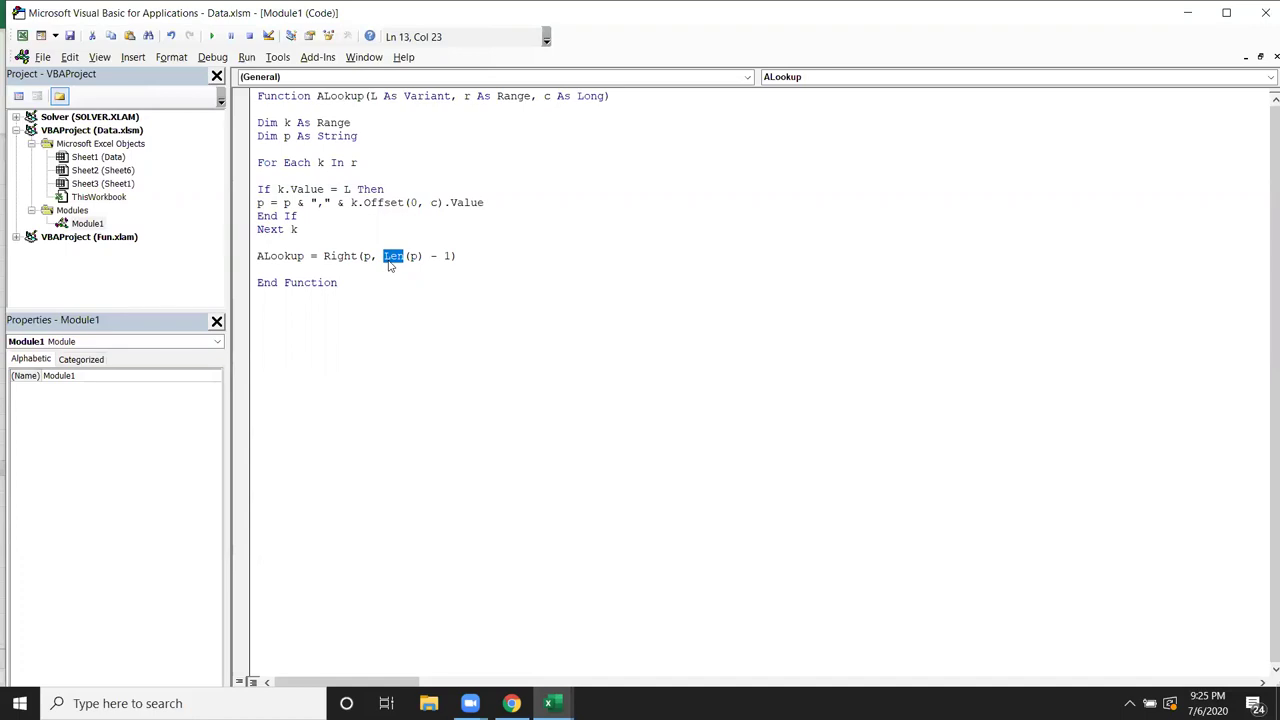
- Recalculate G18 so it reads 82,32,51,73,70,78,26, then go back to the VBA code
key(alt+F11)
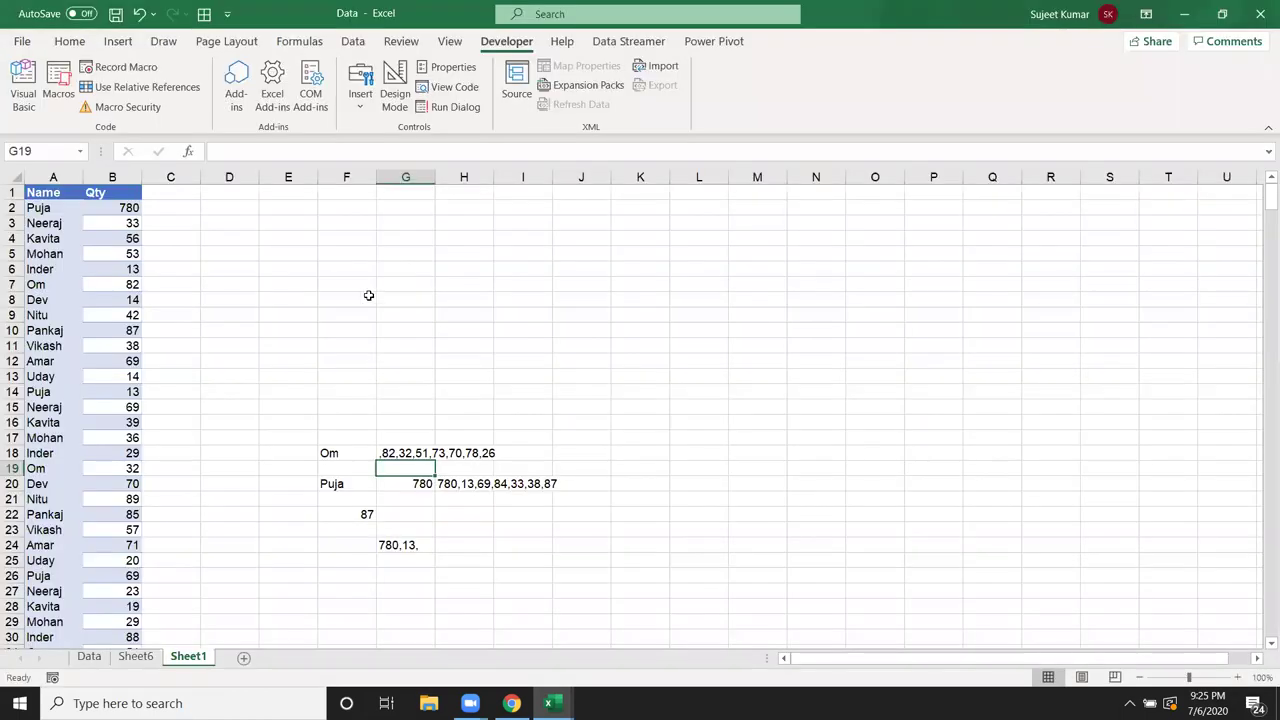
click(413, 453)
double_click(413, 453)
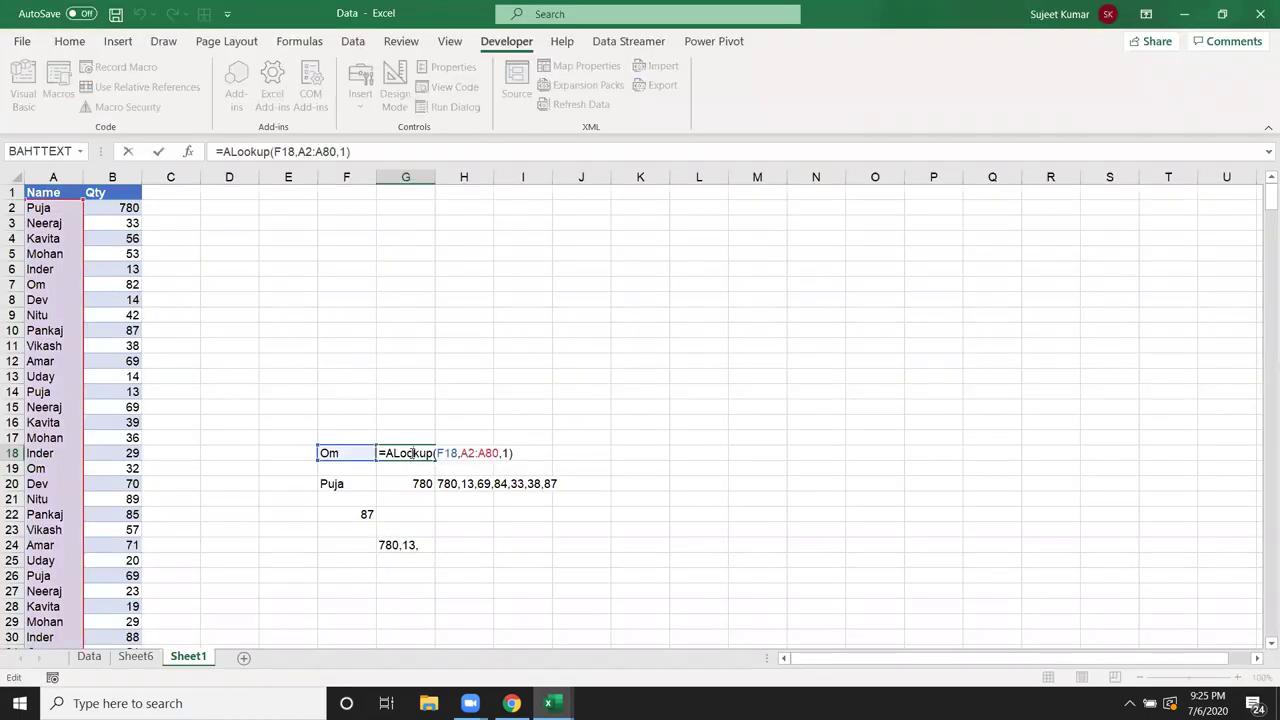
key(Return)
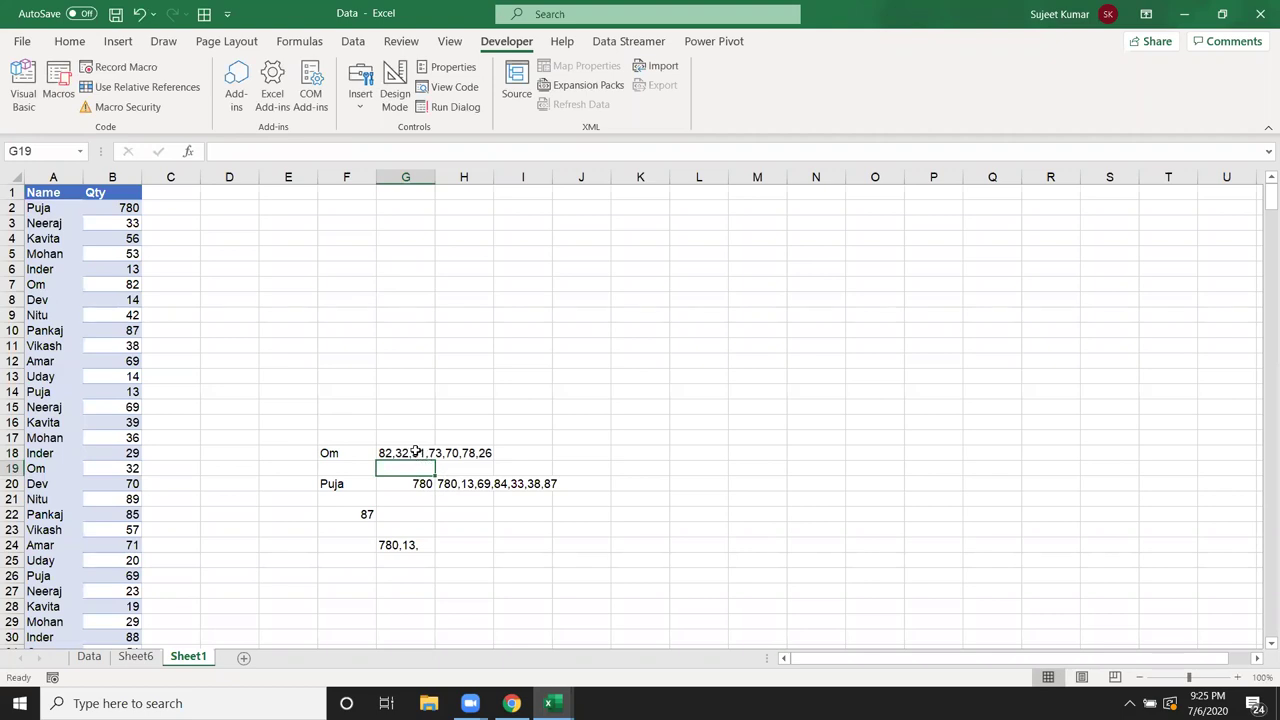
click(415, 452)
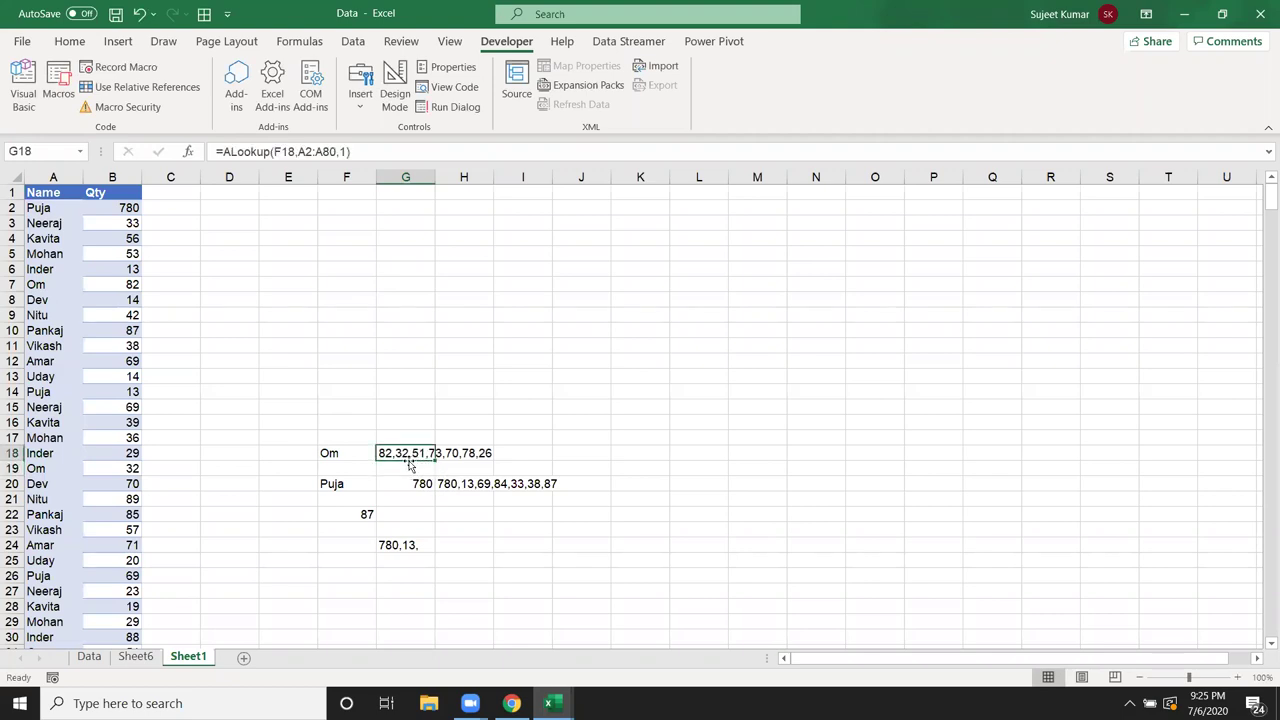
key(alt+F11)
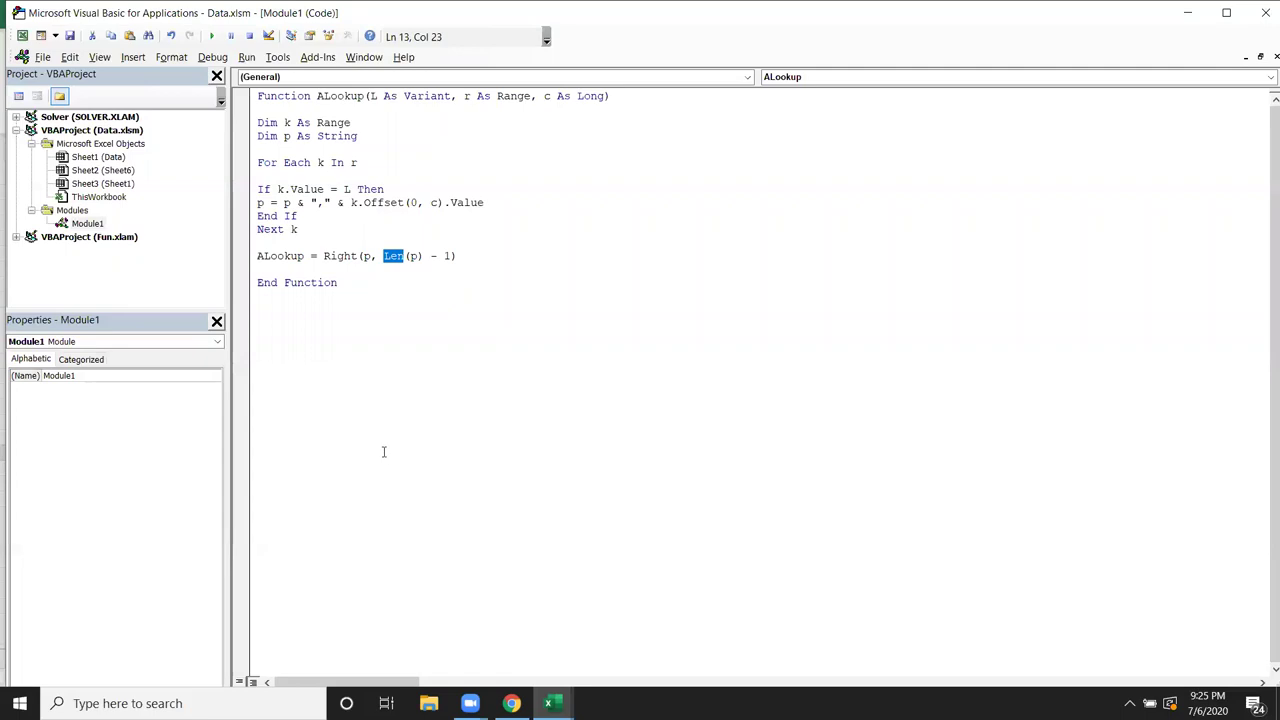
drag(458, 256, 237, 172)
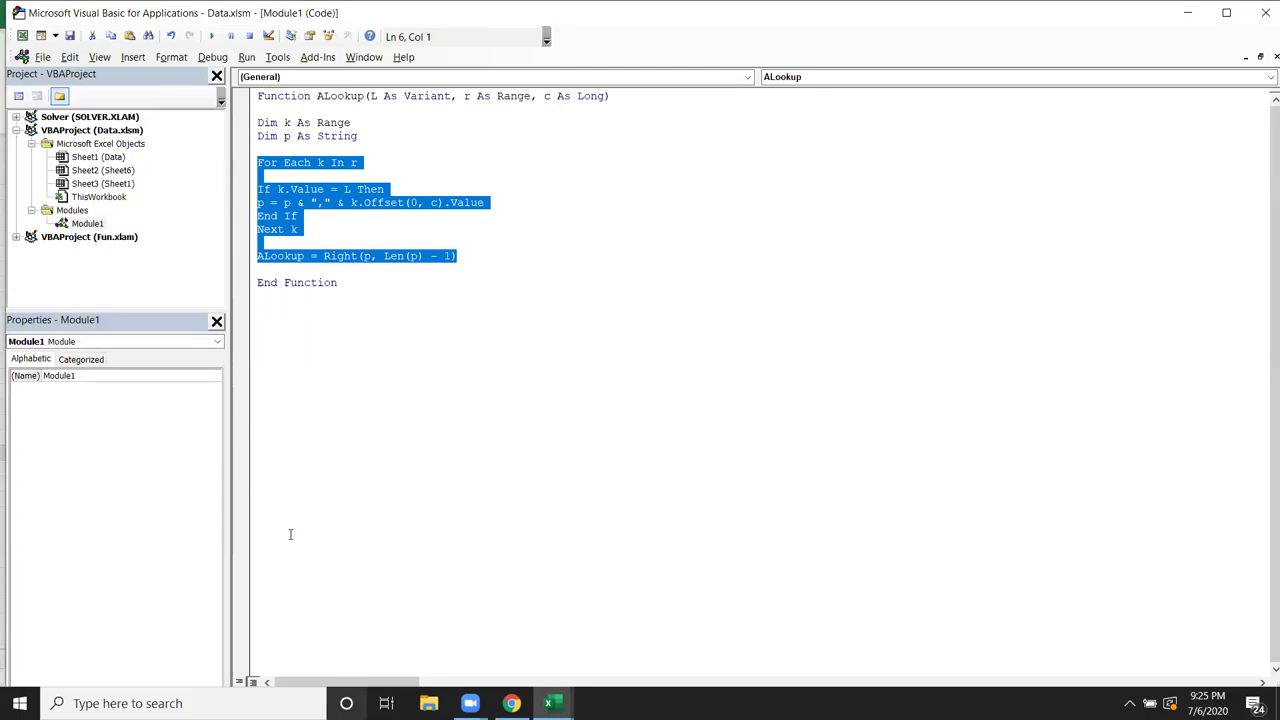
double_click(298, 163)
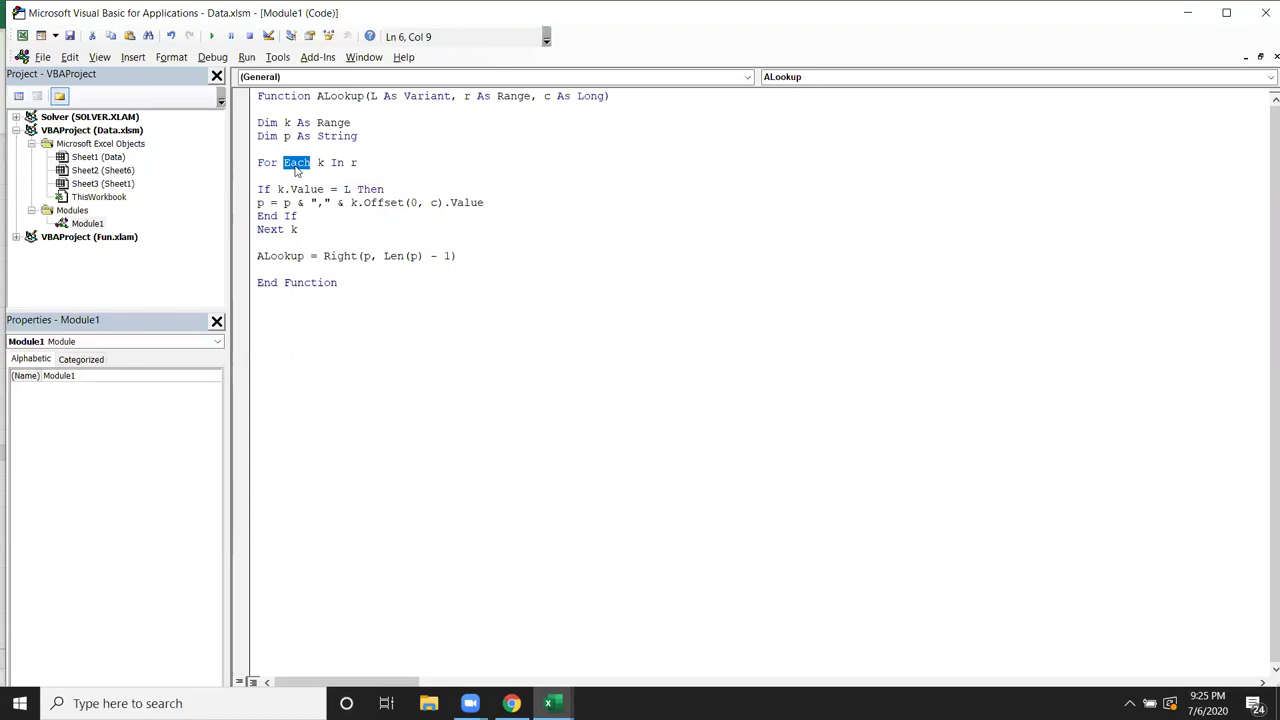
click(320, 155)
double_click(321, 162)
double_click(492, 95)
double_click(305, 189)
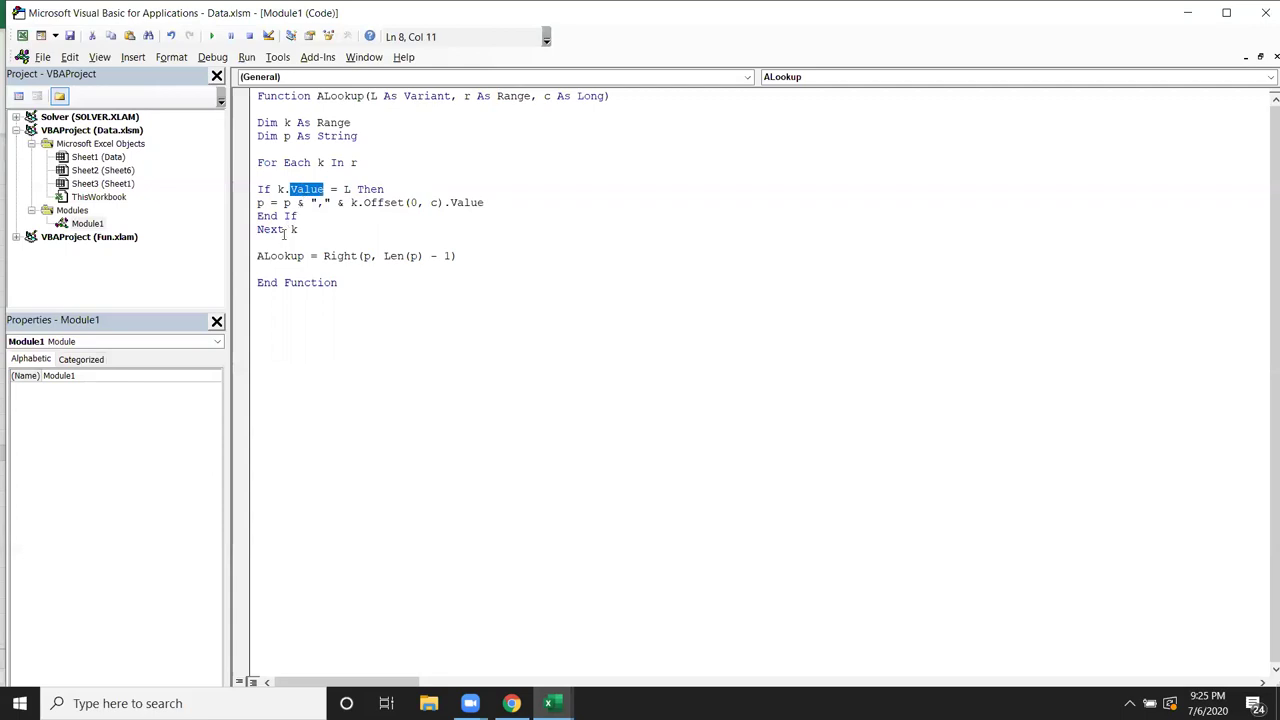
double_click(300, 162)
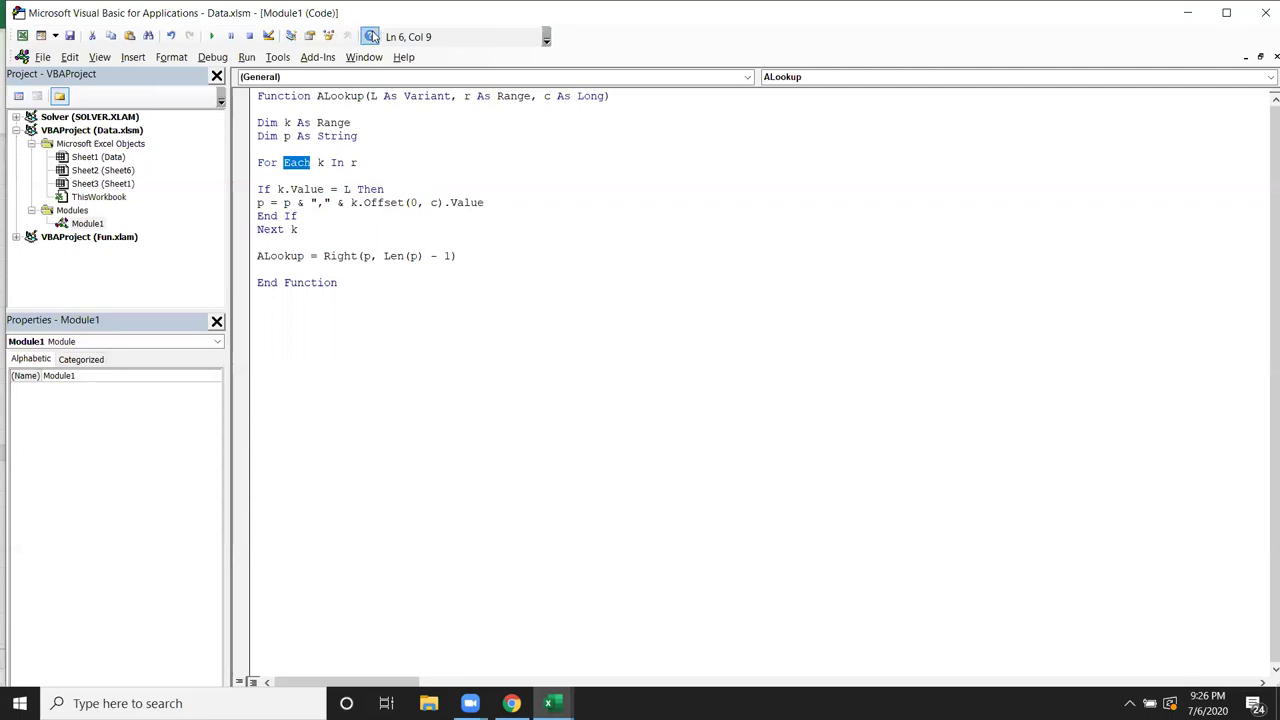
click(371, 36)
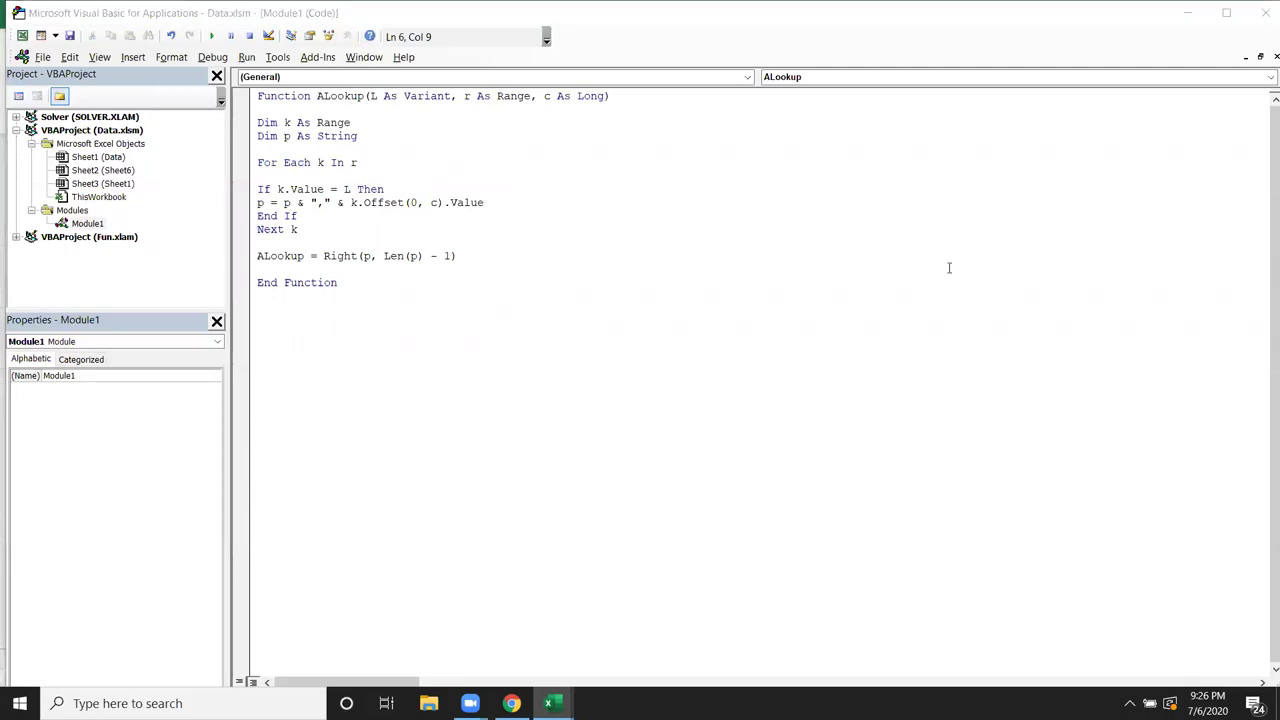